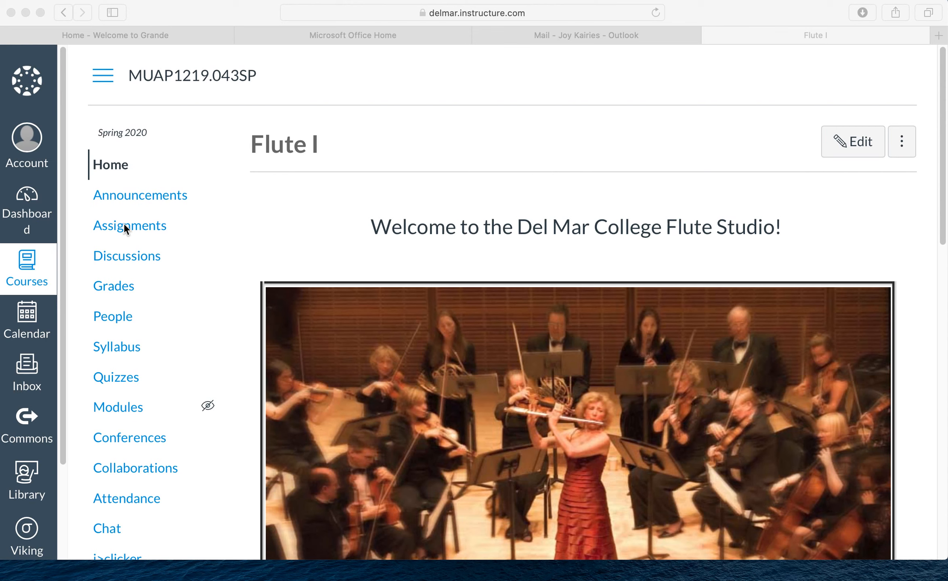
Open the course's assignment list and look over the quizzes and required technical skills groups
click(124, 225)
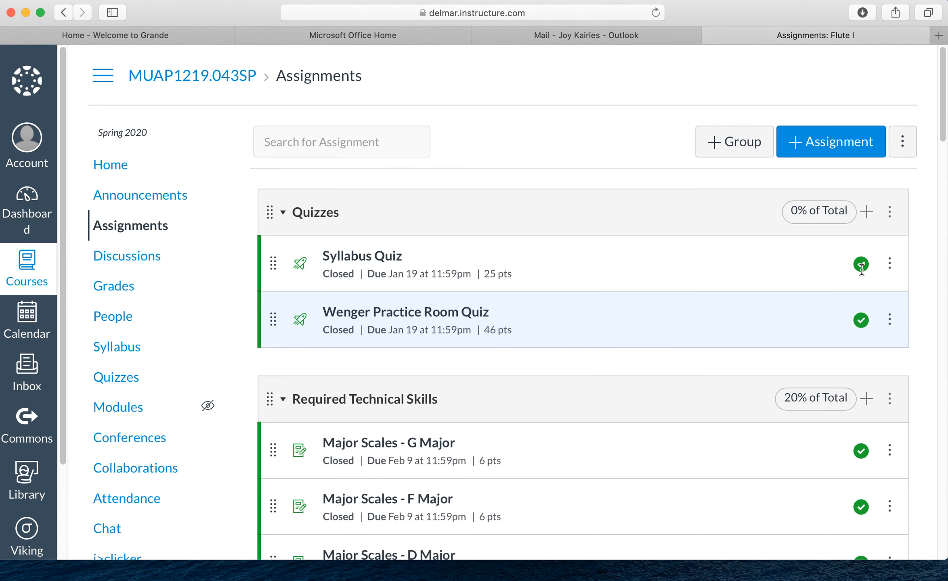
drag(944, 69, 944, 128)
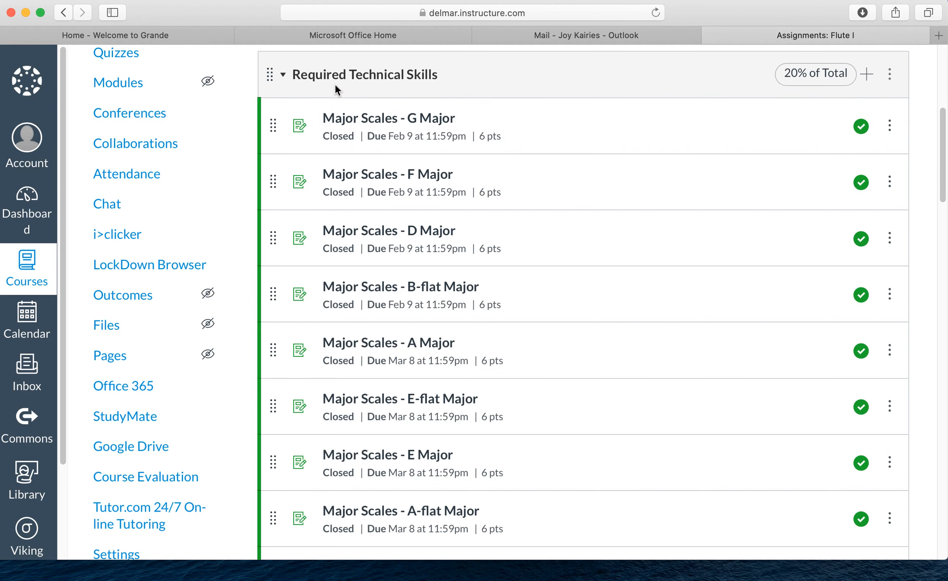
drag(939, 146, 942, 86)
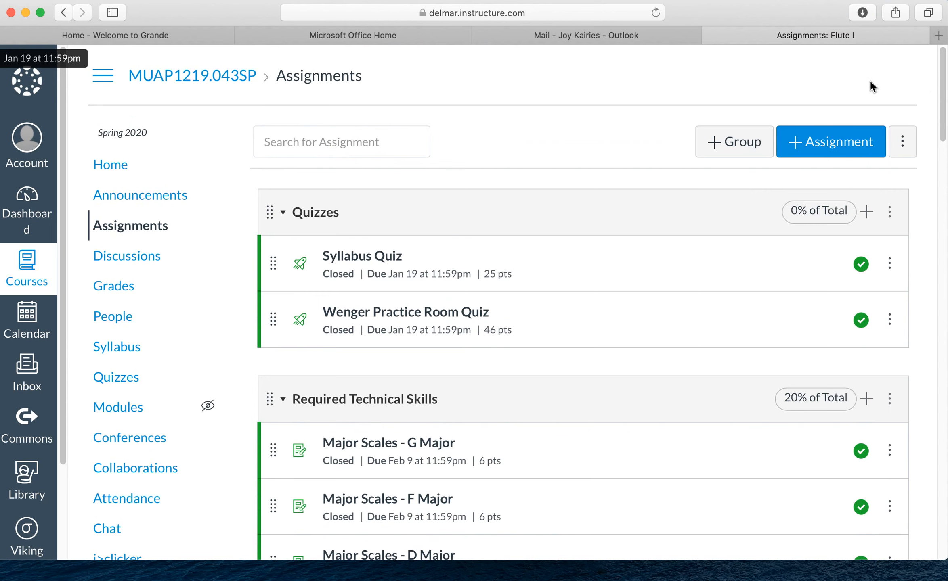
View the form for adding an assignment group, close it, and review the existing groups' shares of the total grade
click(714, 143)
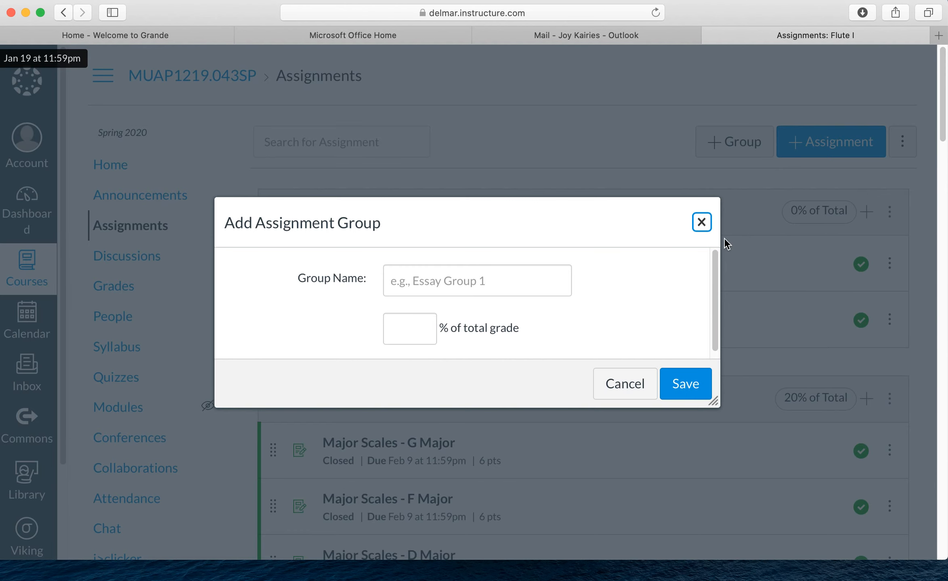
click(702, 224)
drag(940, 118, 945, 167)
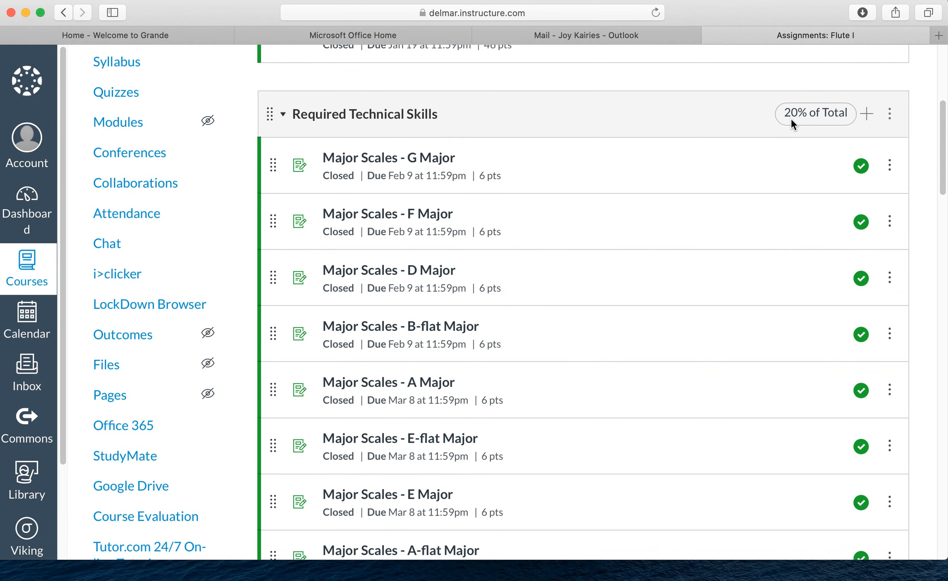
drag(944, 171, 945, 297)
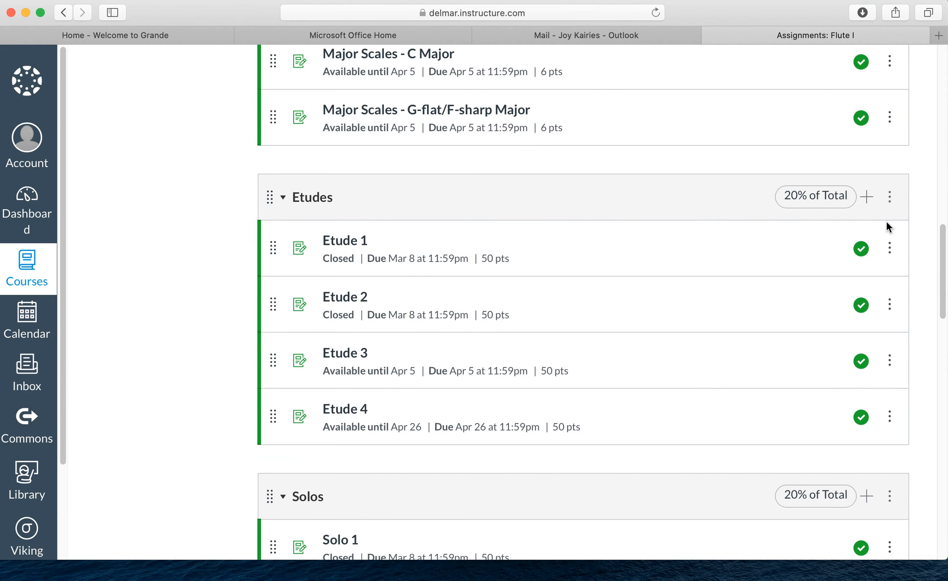
drag(945, 313, 930, 79)
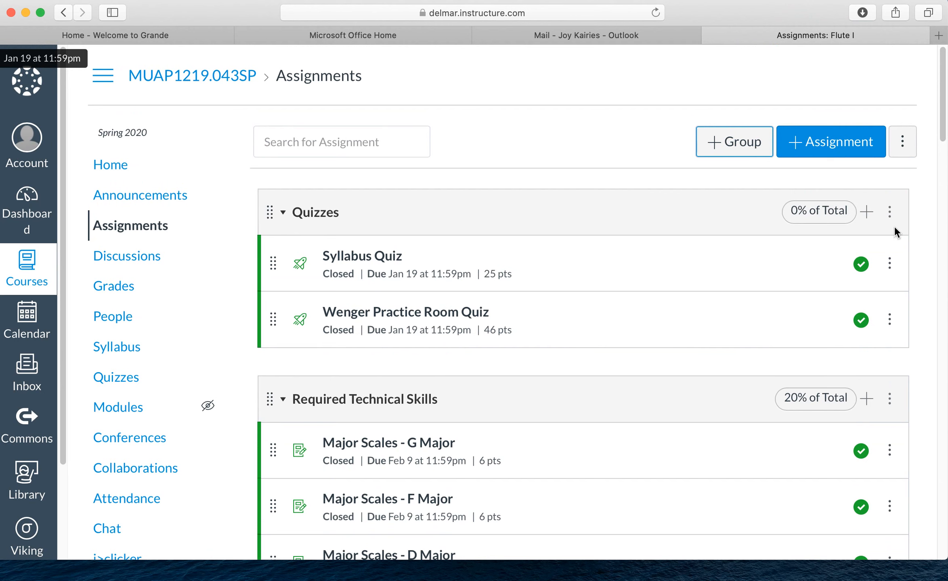
Examine the Required Technical Skills group's weight and ignored-score settings, leaving without saving
click(892, 402)
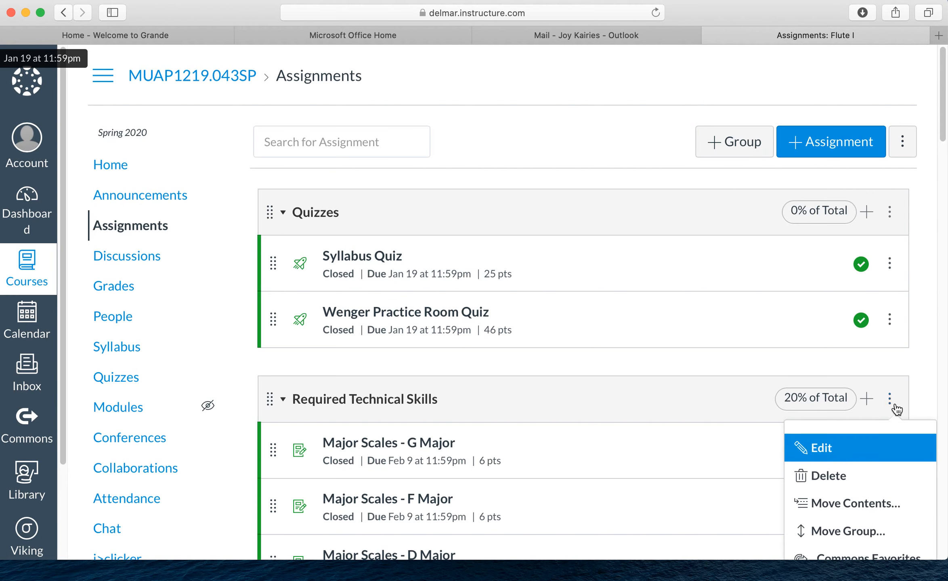
click(821, 447)
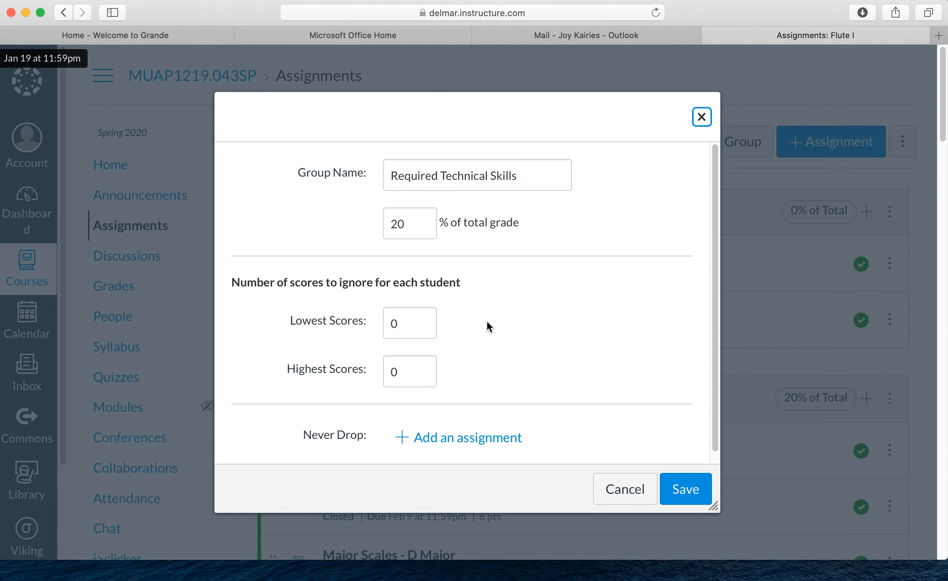
double_click(401, 326)
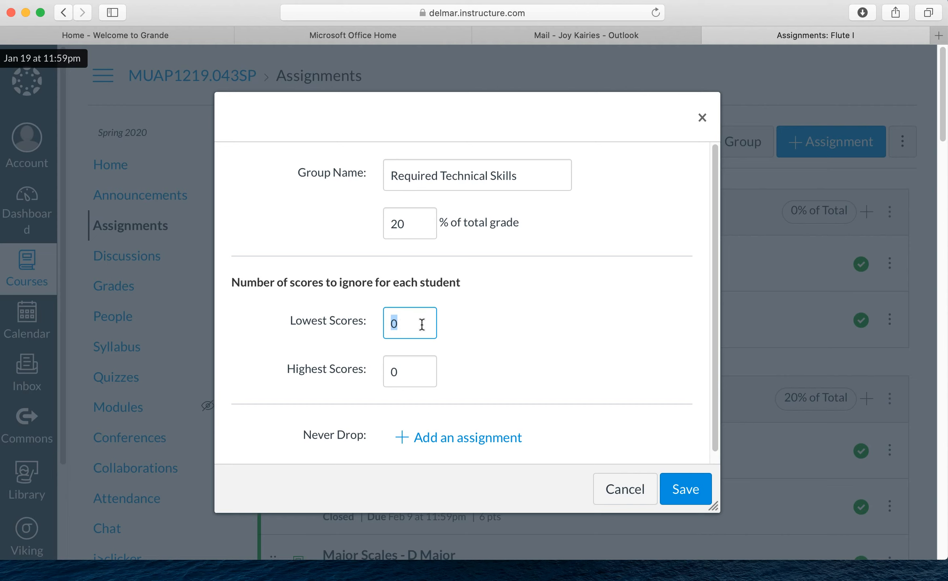
click(482, 329)
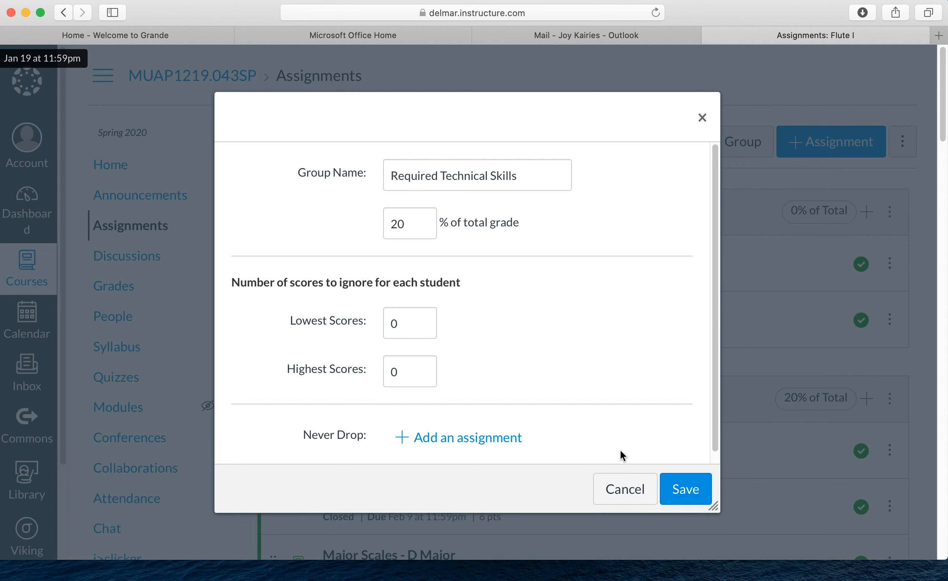
click(632, 491)
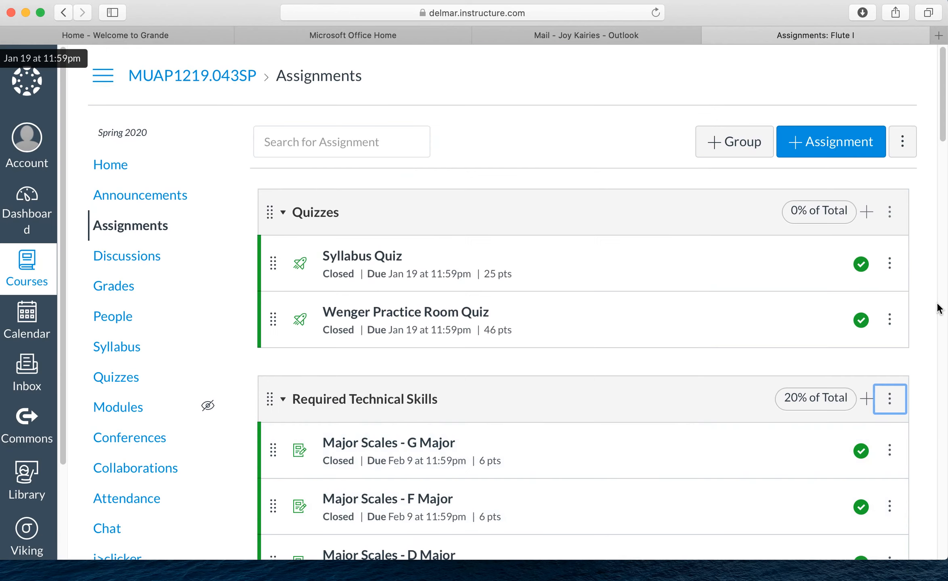
Open the Major Scales - G Major assignment and review its instructions and rubric
drag(941, 105, 946, 160)
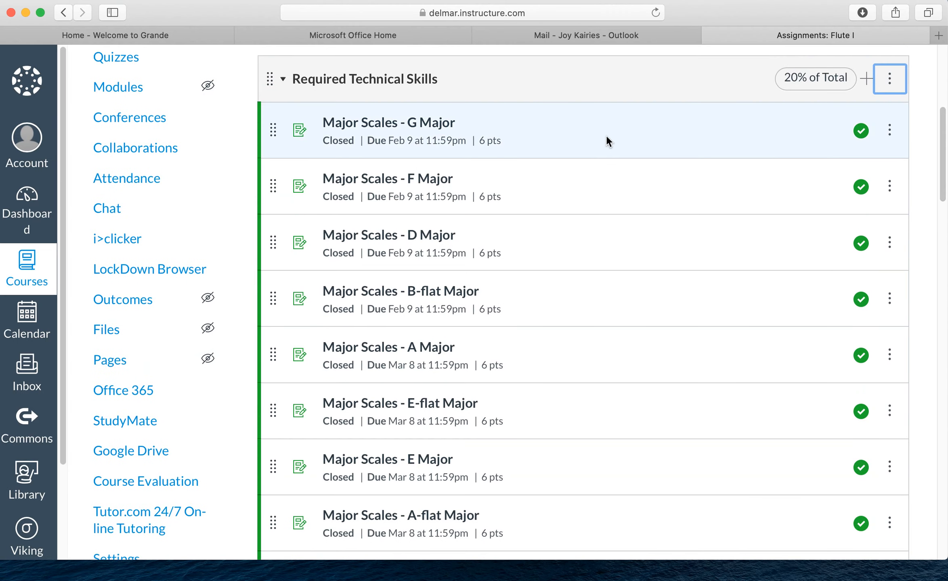
click(390, 129)
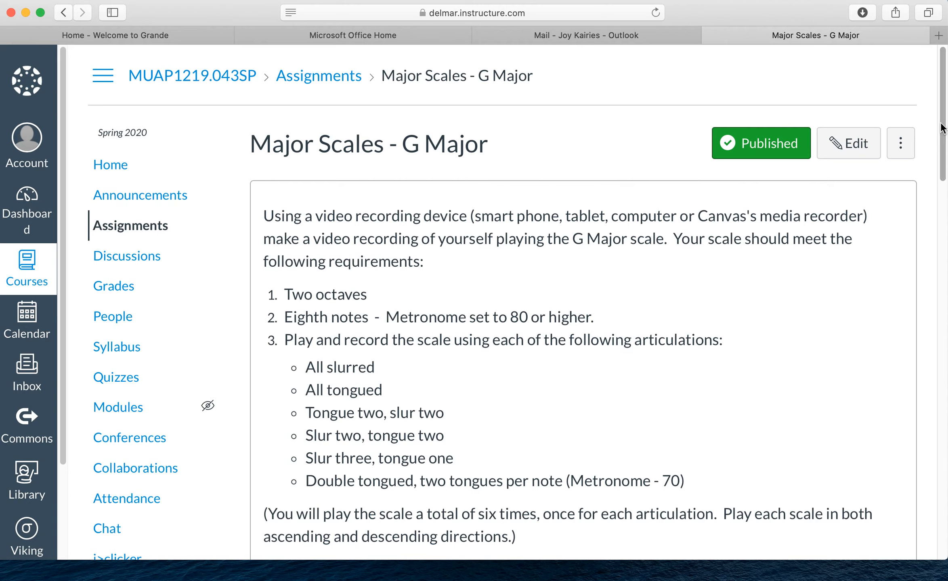
drag(945, 129, 944, 489)
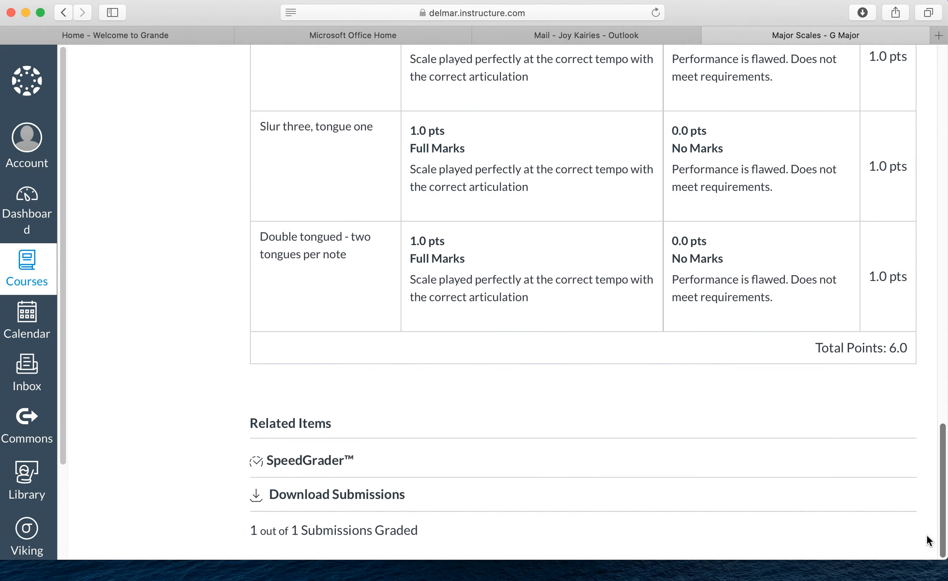
View the G Major scale submission and its rubric in SpeedGrader, and return to the assignment
click(305, 461)
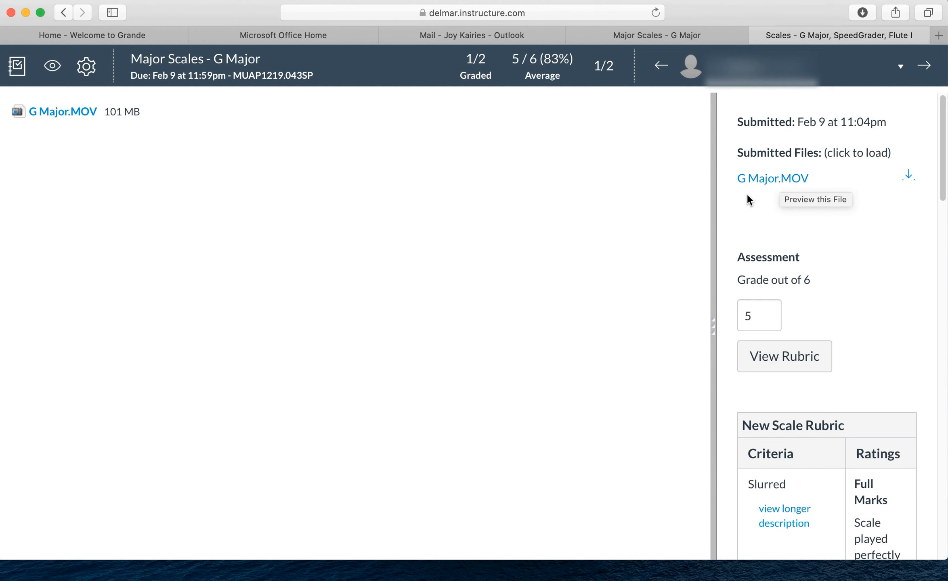
scroll(904, 242, down, 10)
scroll(929, 202, up, 15)
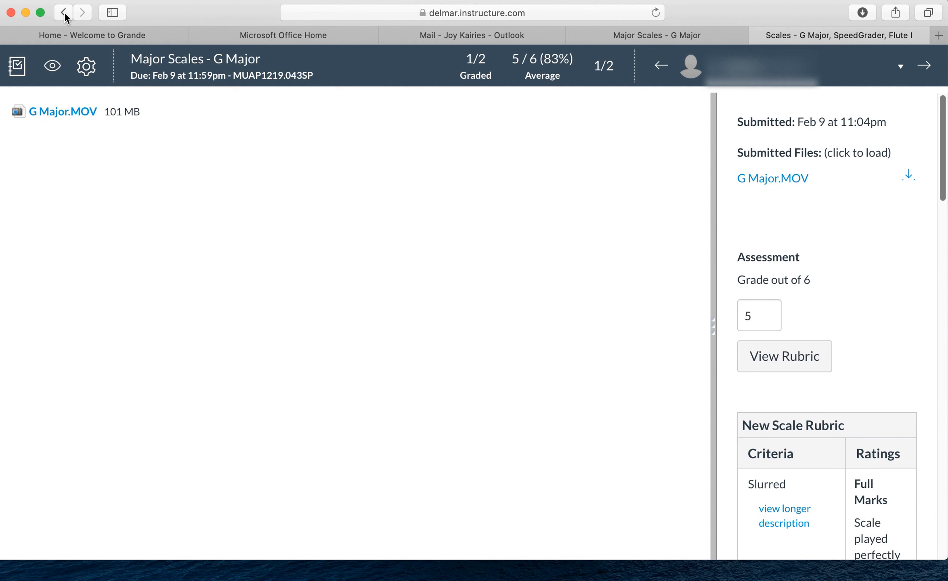
click(757, 35)
scroll(452, 149, up, 15)
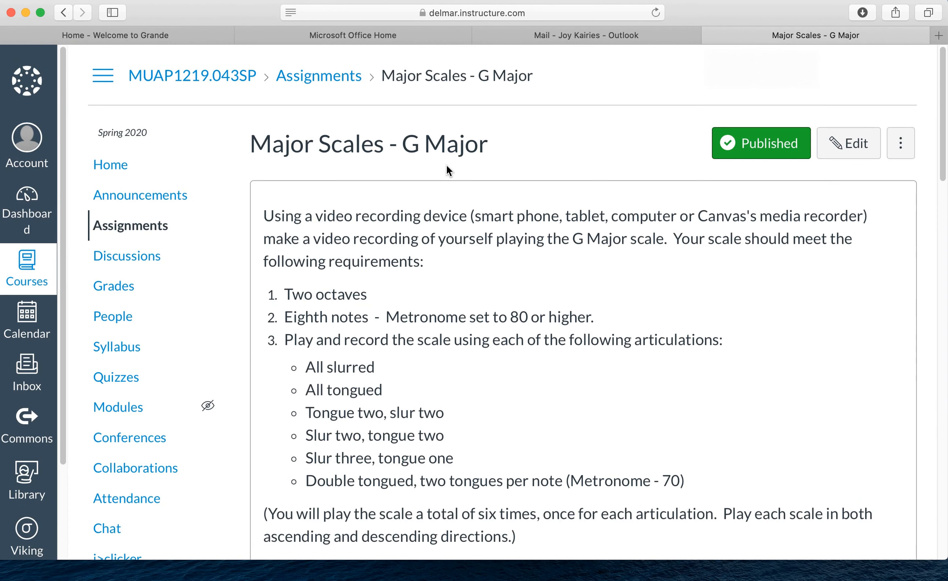
Create a new assignment from the assignment list and name it "Lab #7: Tone Quality"
click(143, 232)
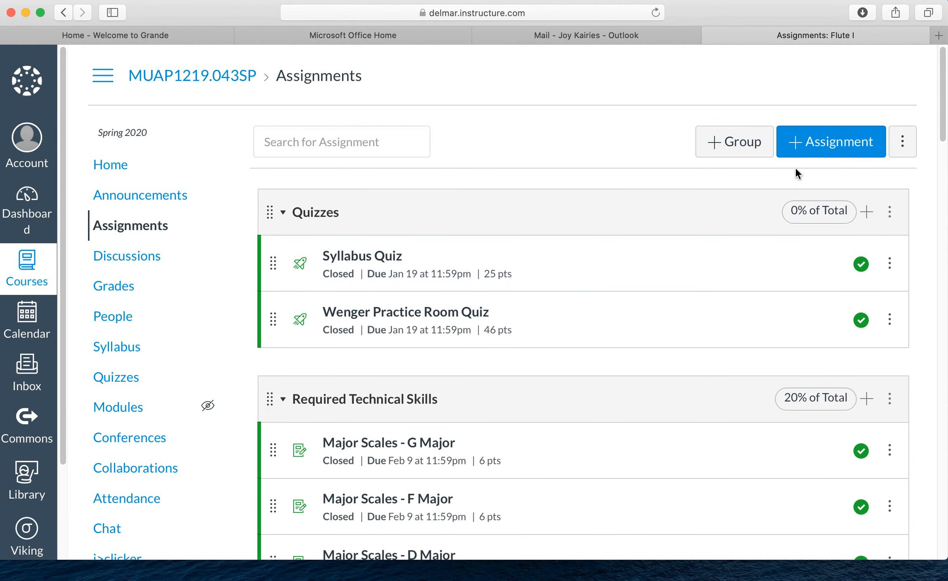
click(795, 146)
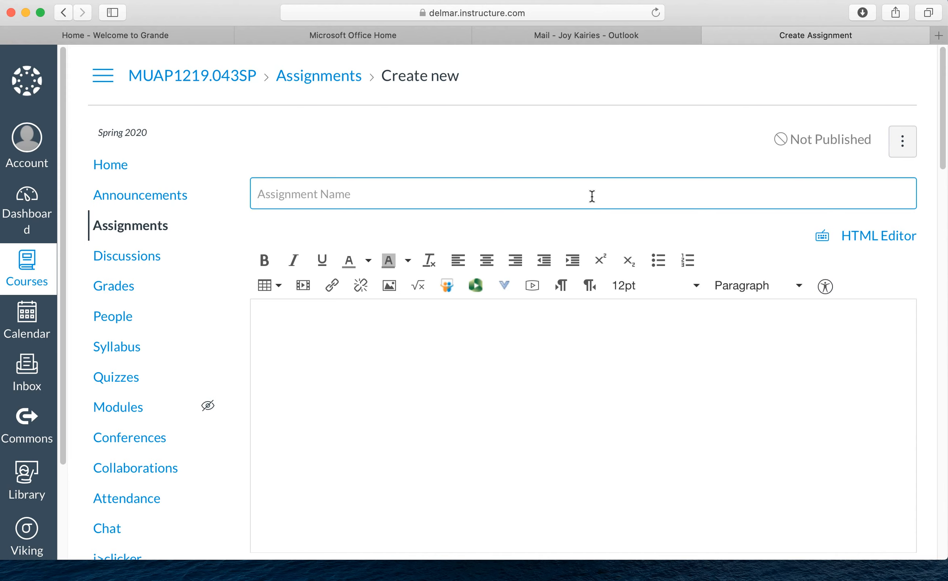
text(LAB)
key(BackSpace)
key(BackSpace)
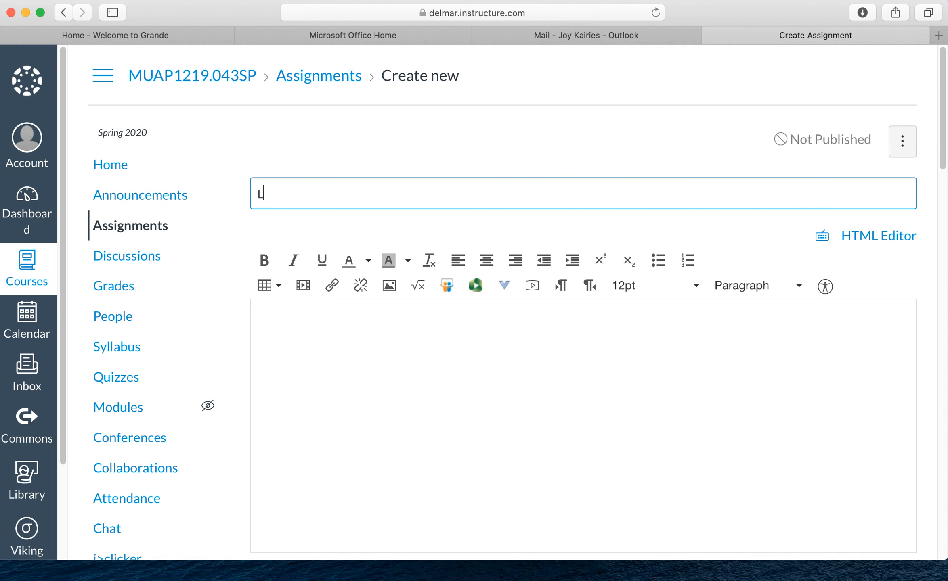
text(ab #7: Tone Quality)
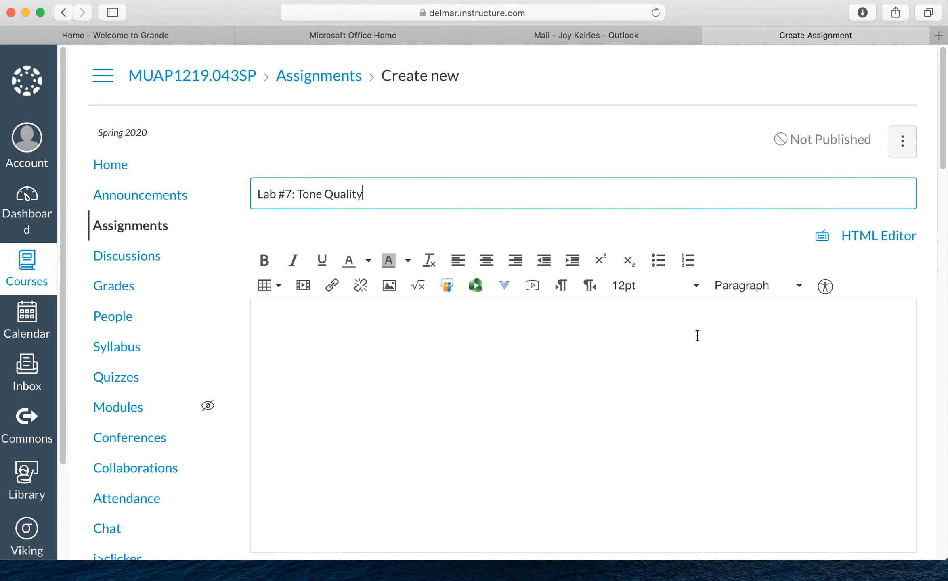
Copy the instructions and six questions from Document3 in Word into the new assignment's description in Canvas
click(777, 335)
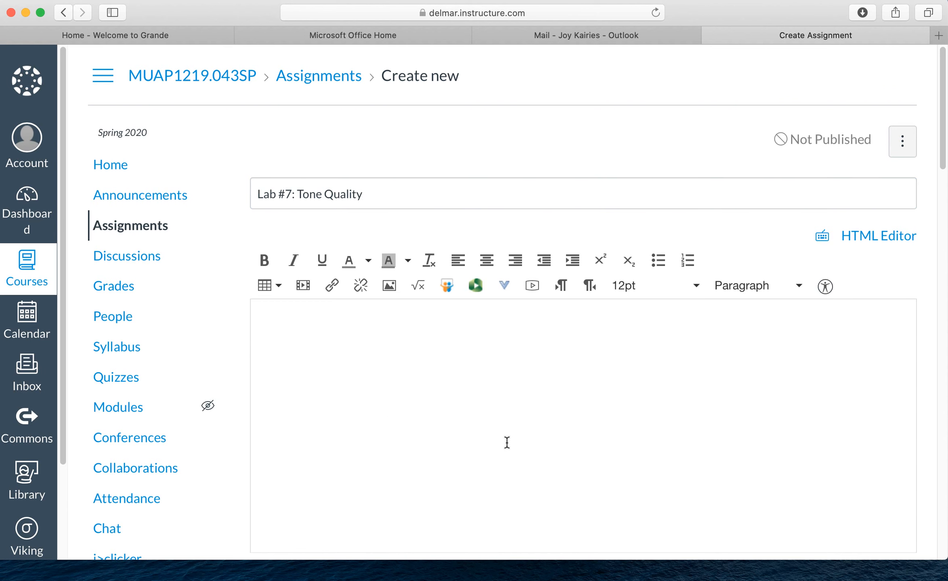
scroll(507, 443, down, 3)
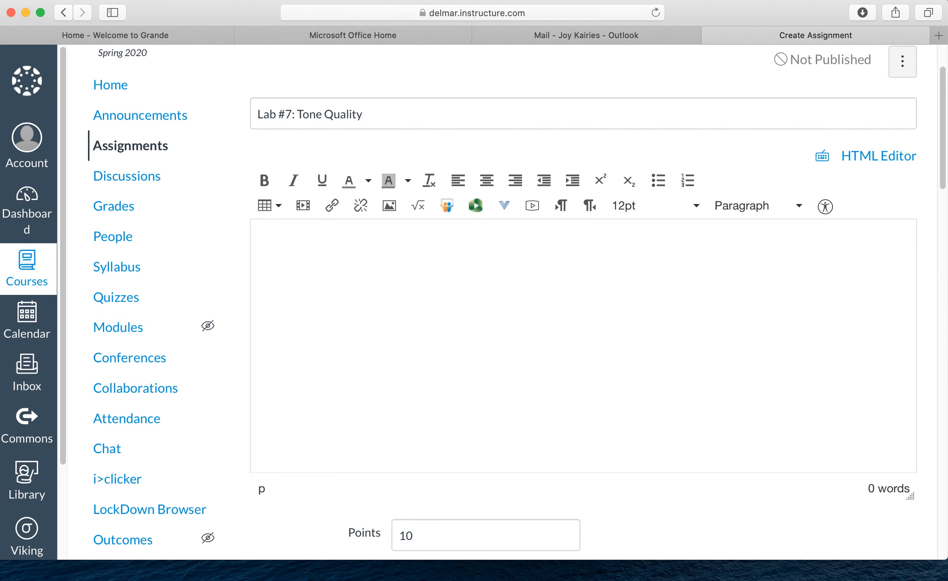
key(super+Tab)
drag(768, 381, 324, 138)
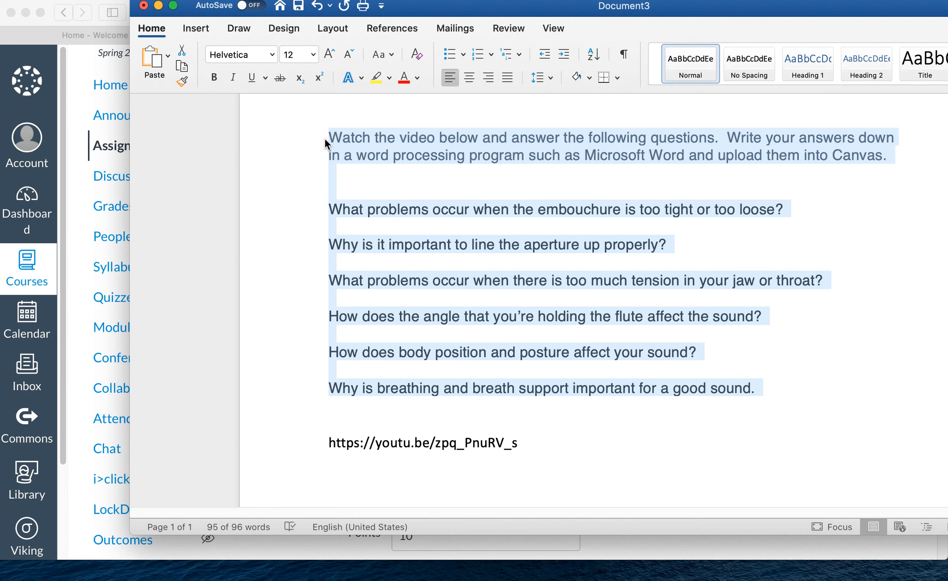
click(80, 113)
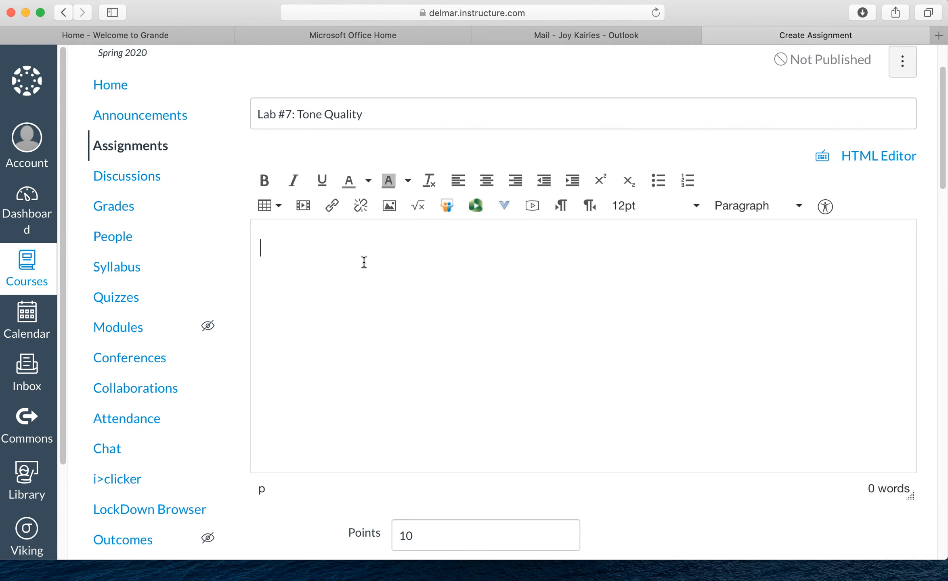
key(super+v)
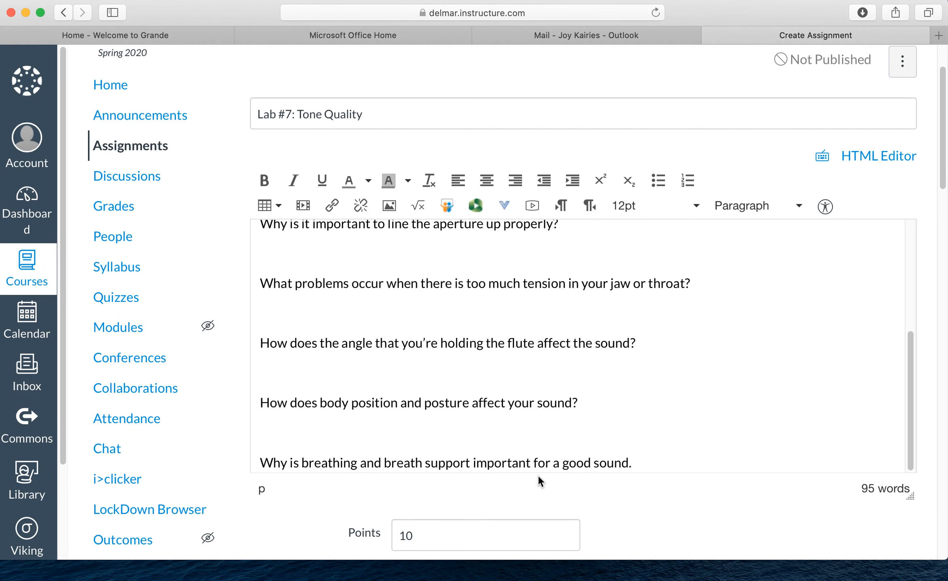
Remove the blank lines between the pasted questions and below the introductory paragraph
click(319, 431)
key(BackSpace)
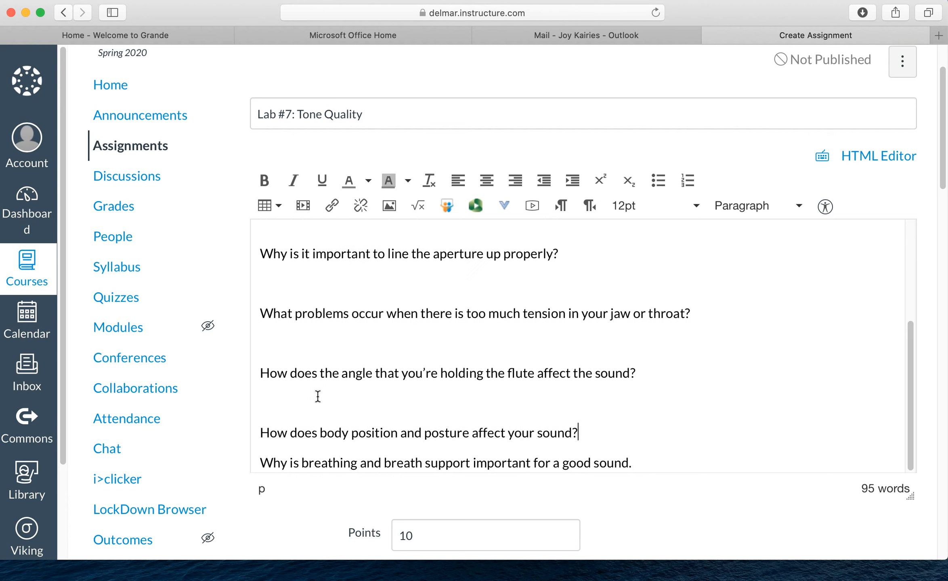
click(319, 400)
key(BackSpace)
click(322, 372)
key(BackSpace)
click(323, 348)
key(BackSpace)
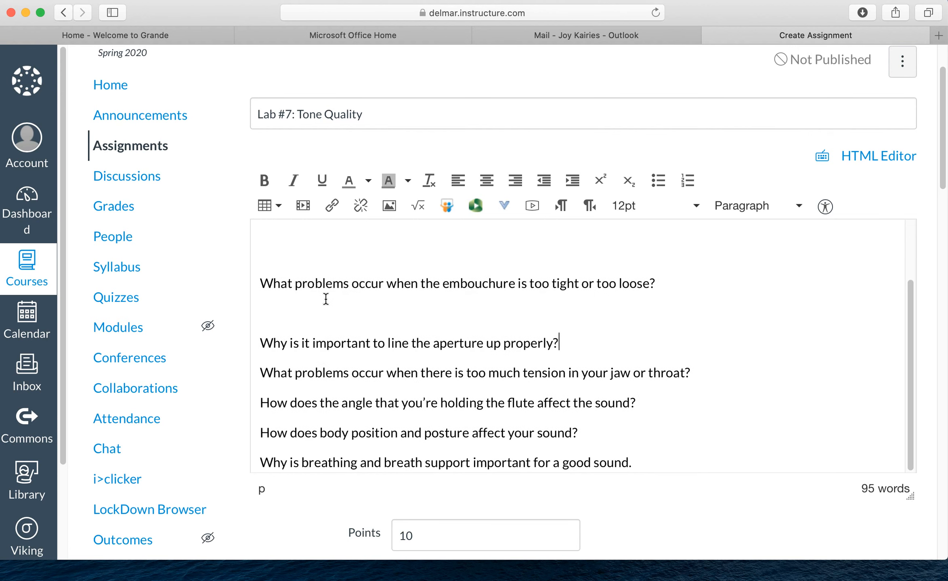
click(323, 320)
key(BackSpace)
click(446, 274)
key(BackSpace)
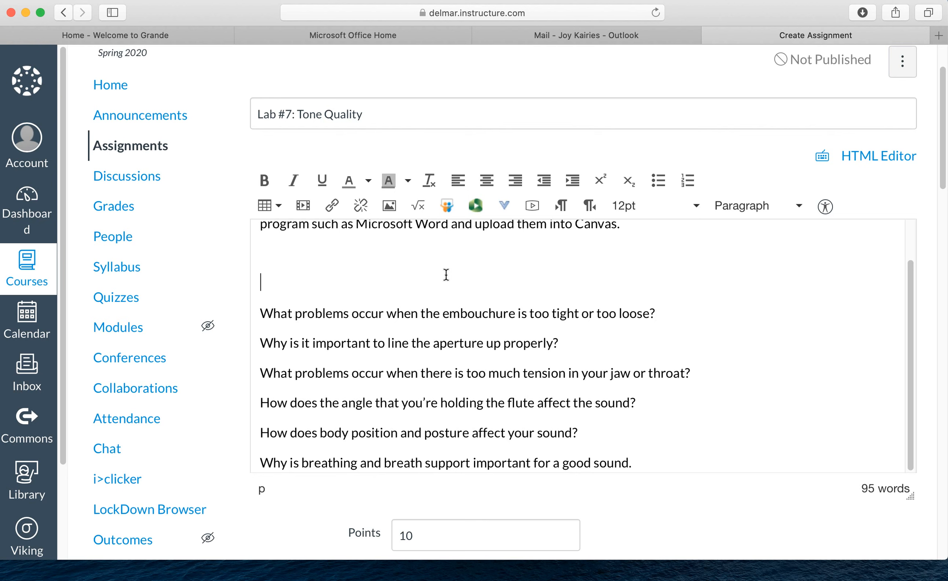
key(BackSpace)
Format the six questions in the description as a numbered list
drag(658, 451, 248, 294)
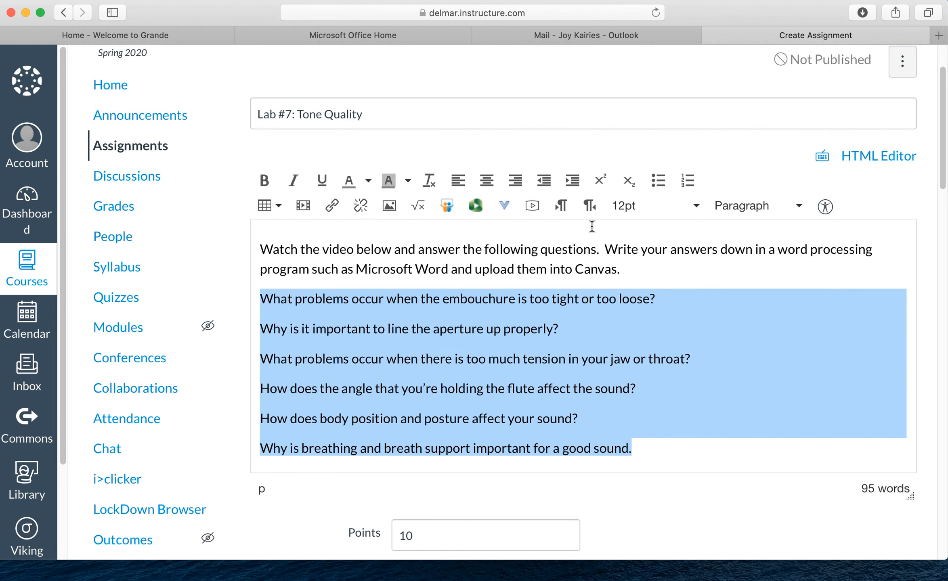
click(691, 187)
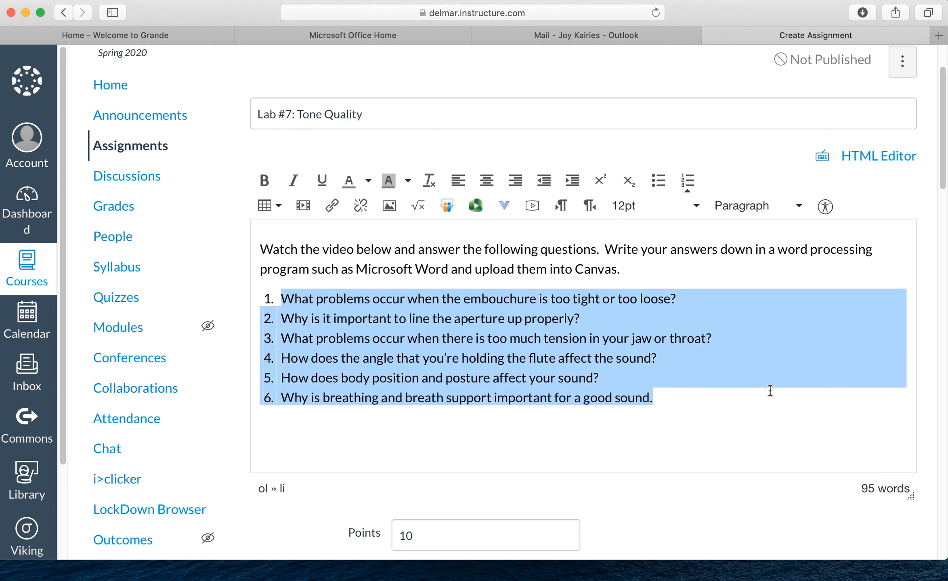
click(699, 406)
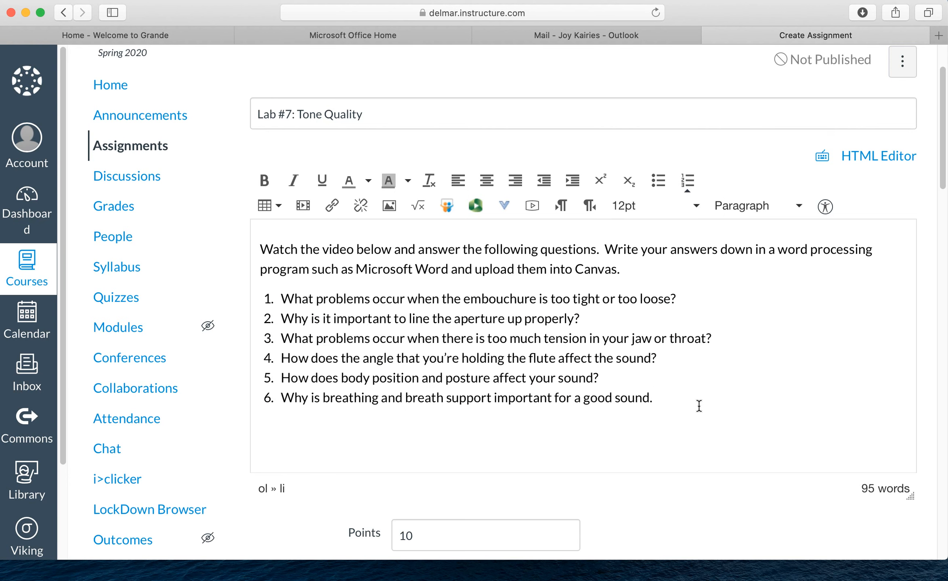
key(Return)
key(Return)
key(Return)
click(509, 204)
click(833, 327)
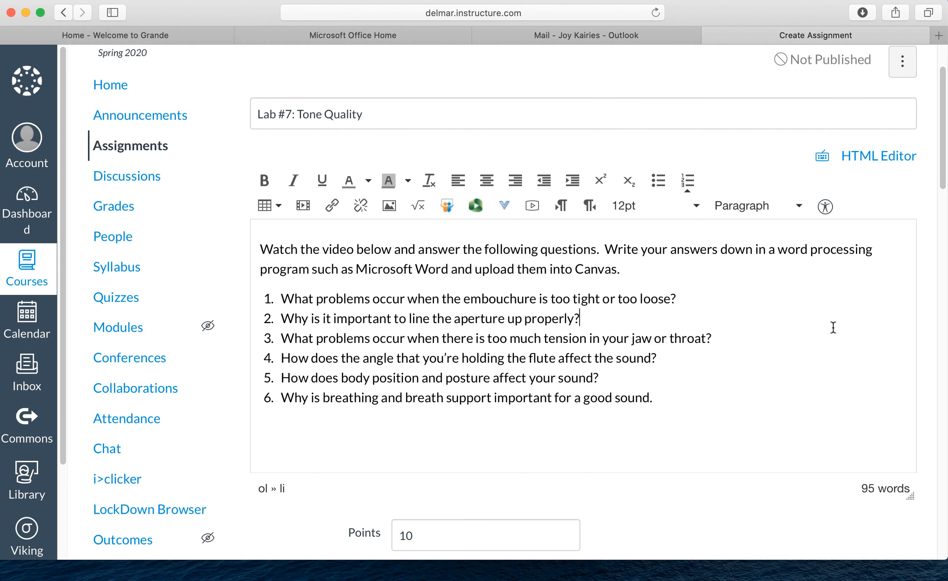
click(278, 206)
mouse_move(293, 238)
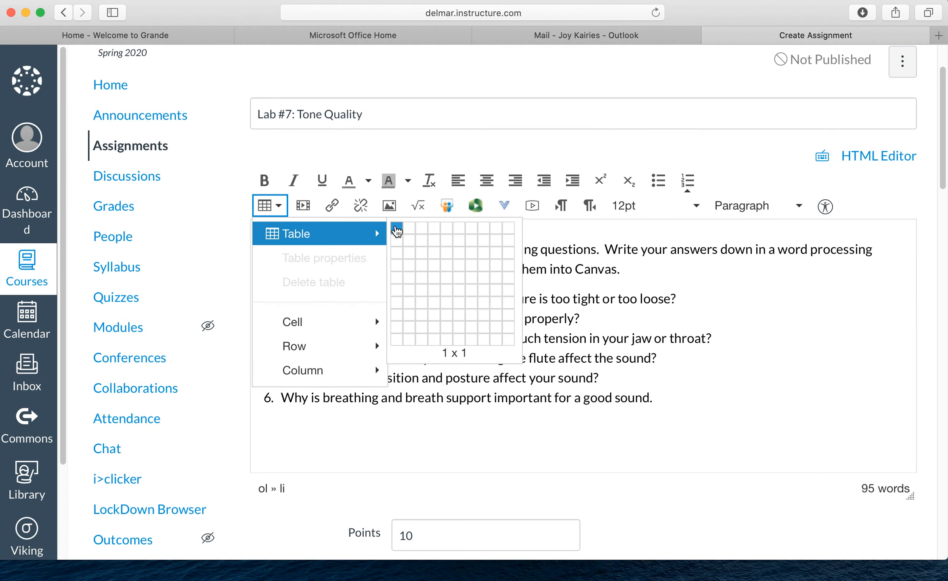
click(397, 231)
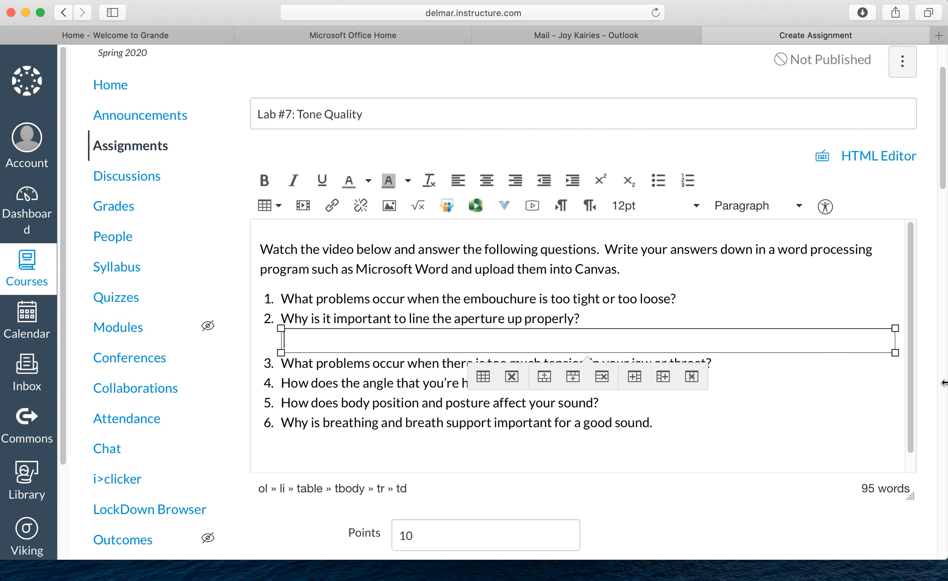
drag(897, 350, 827, 345)
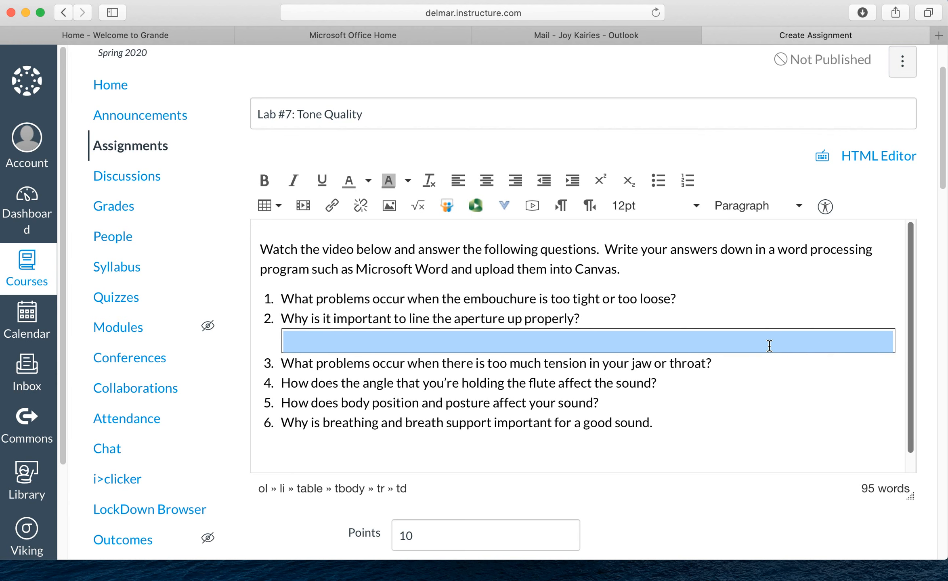
key(BackSpace)
Insert a 1 x 1 table on a new line below the numbered questions
click(420, 445)
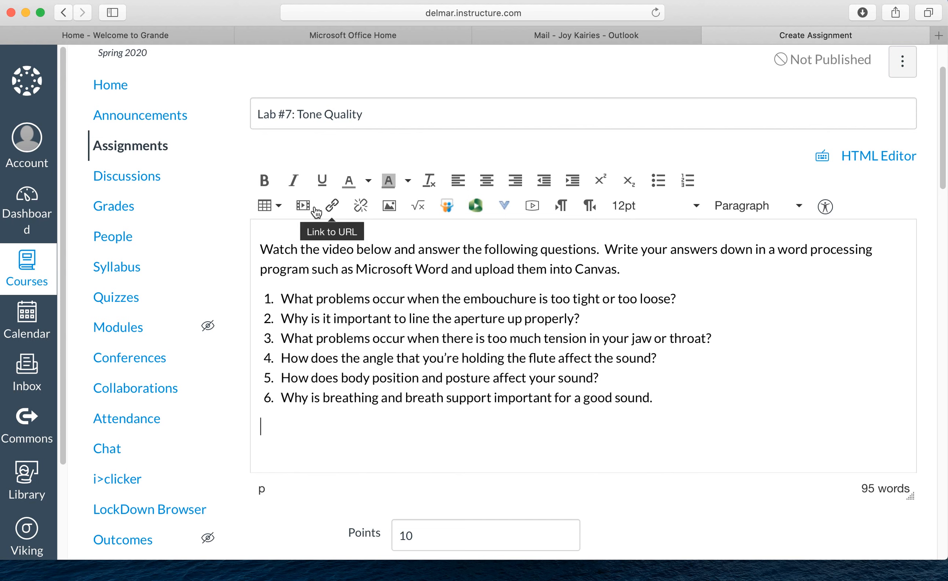
click(280, 208)
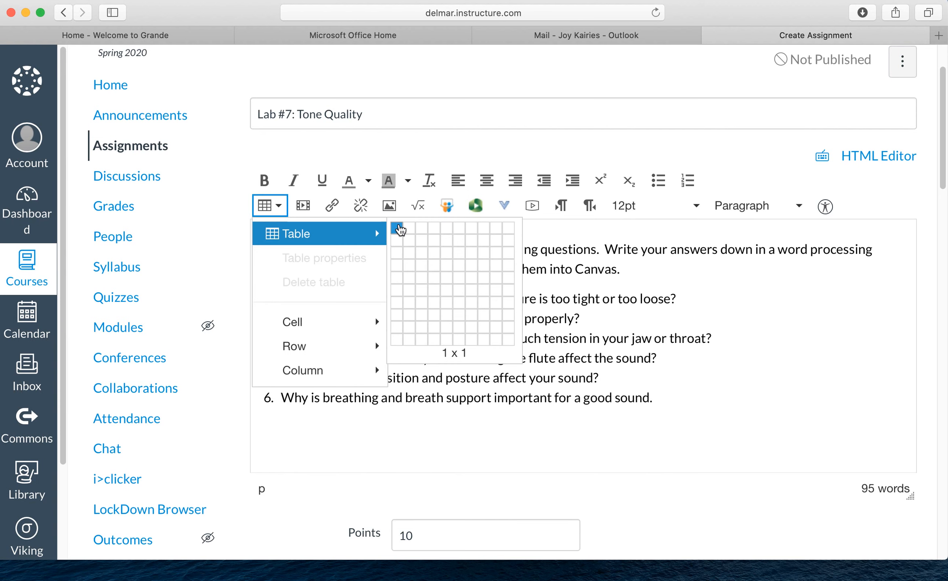
click(399, 228)
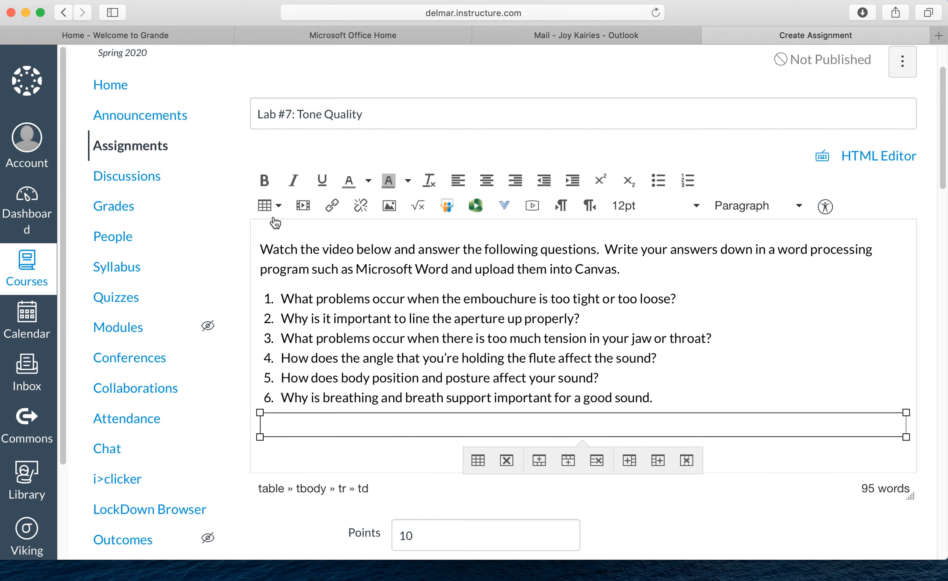
Set the table's border to 5 and its alignment to Center in the table properties
click(278, 207)
click(310, 260)
drag(442, 331, 407, 331)
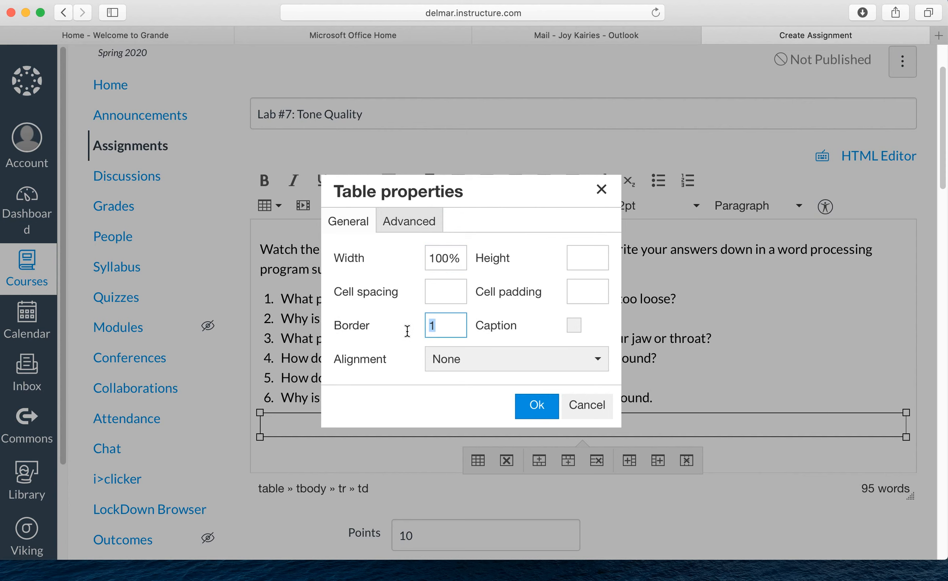
text(5)
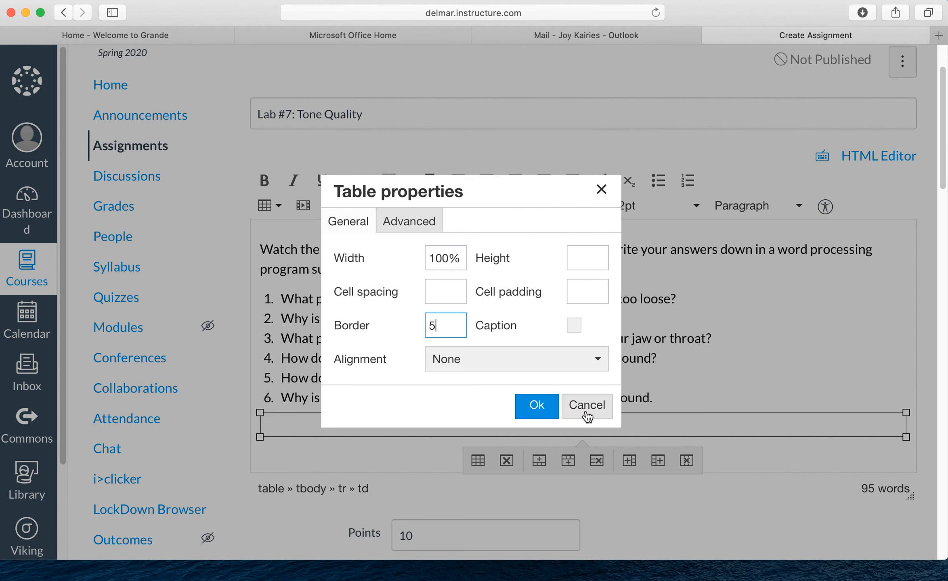
click(599, 367)
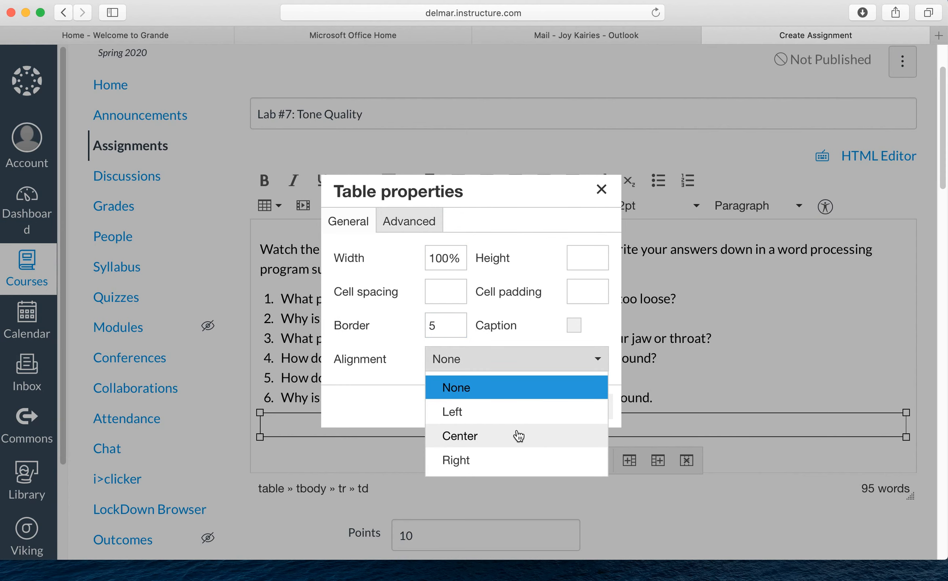
click(515, 436)
click(537, 407)
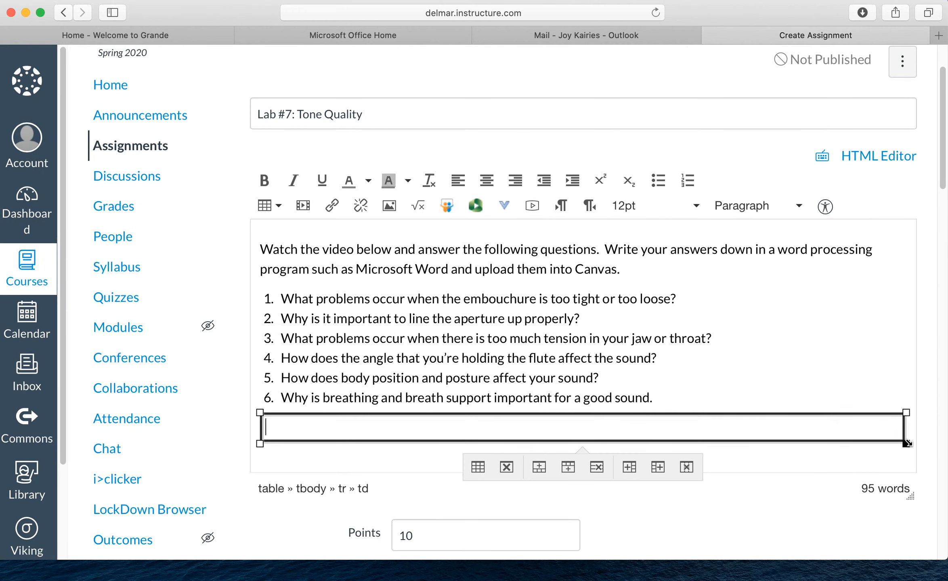
Resize the centered table to be narrower and taller, keeping it directly below question 6
drag(902, 444, 804, 460)
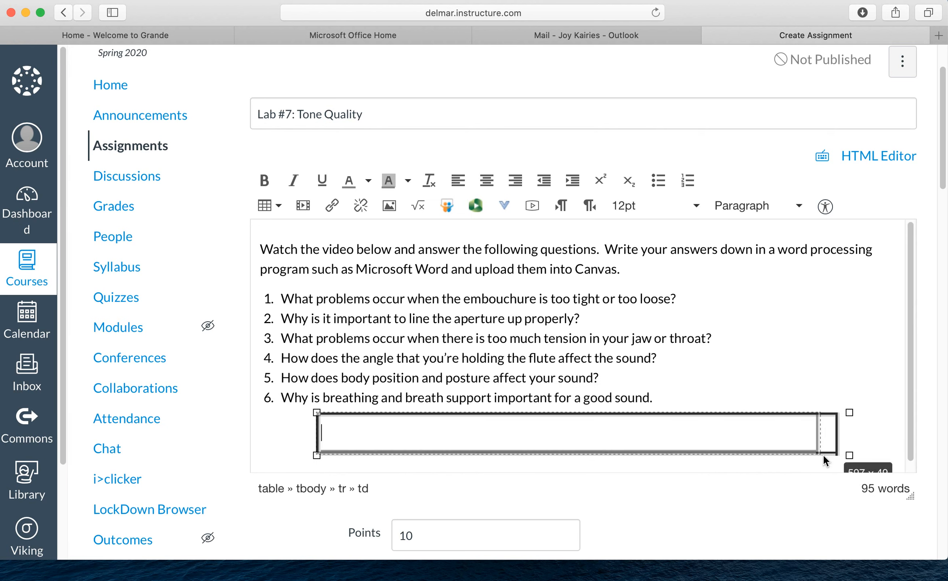
click(735, 403)
key(Return)
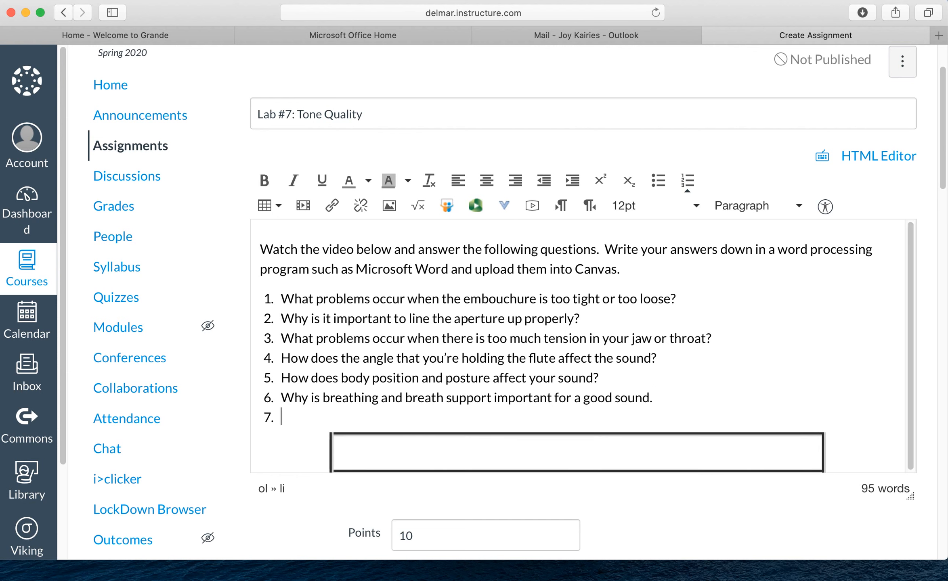
key(BackSpace)
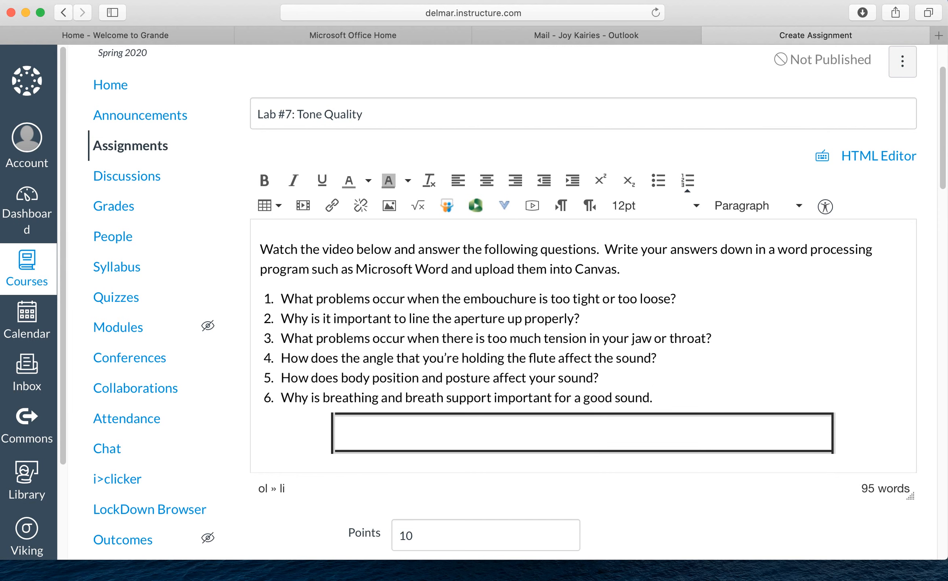
Open the YouTube video search for embedding a video inside the table cell
click(652, 430)
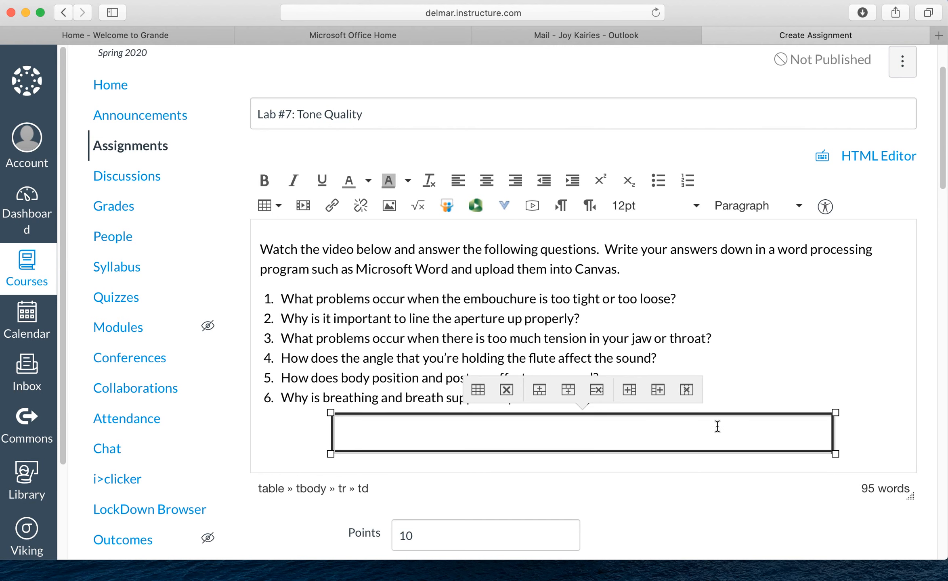
click(505, 207)
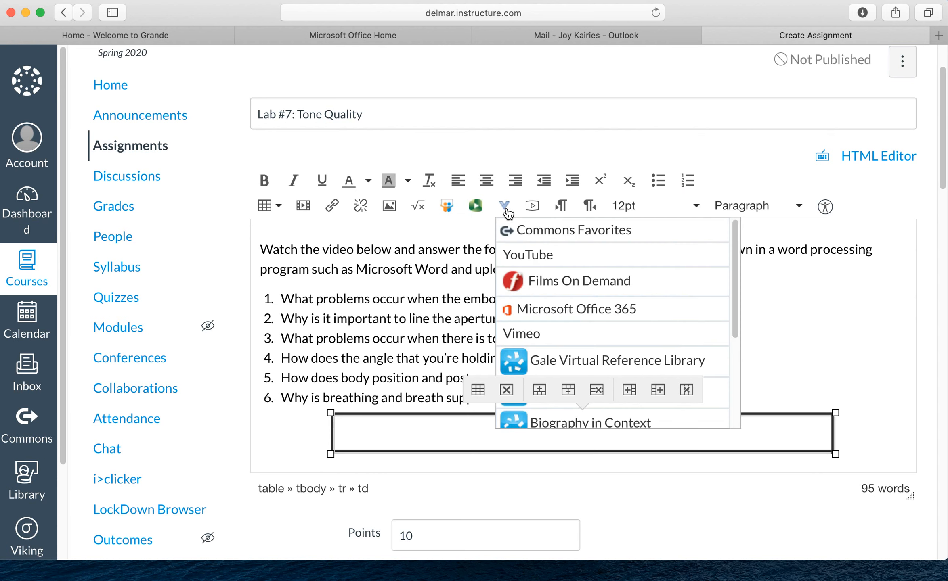
click(562, 256)
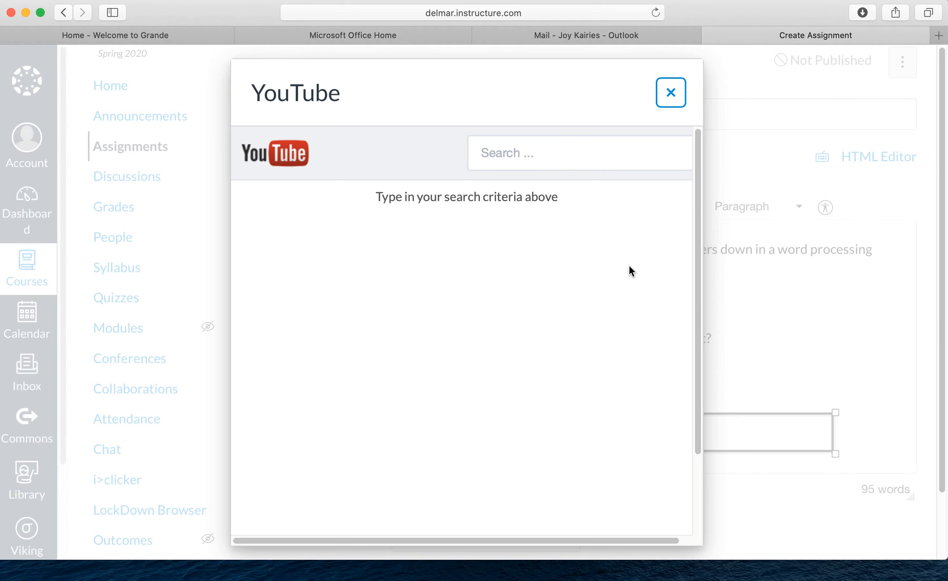
key(super+Tab)
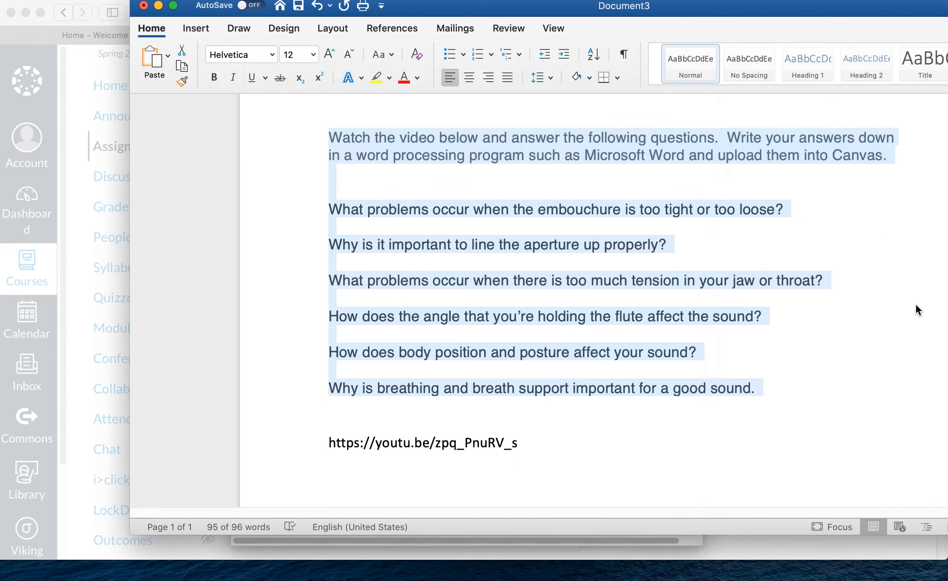
drag(525, 443, 333, 441)
key(super+c)
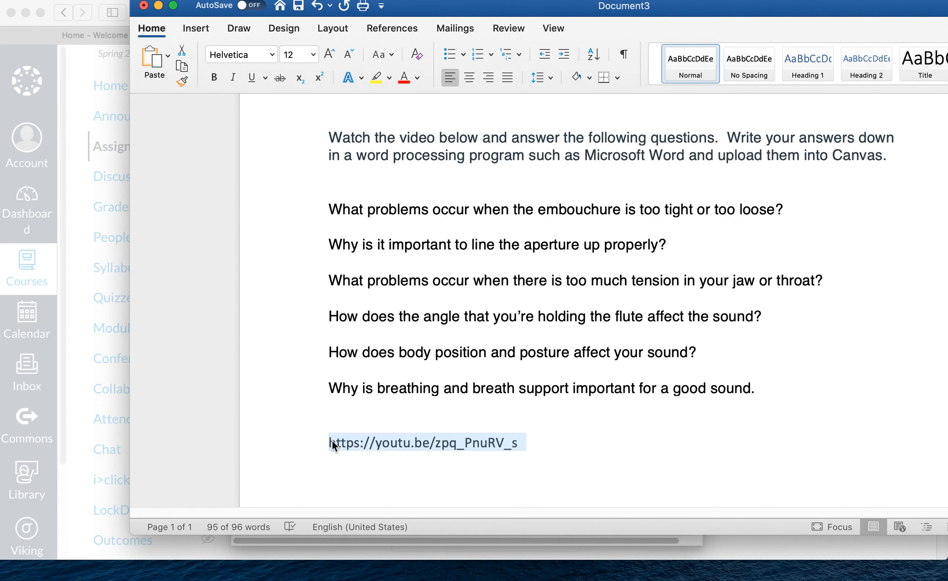
click(72, 293)
Search YouTube for the copied link and embed the video "8 Reasons you're not getting a good tone on the flute" in the table
click(596, 157)
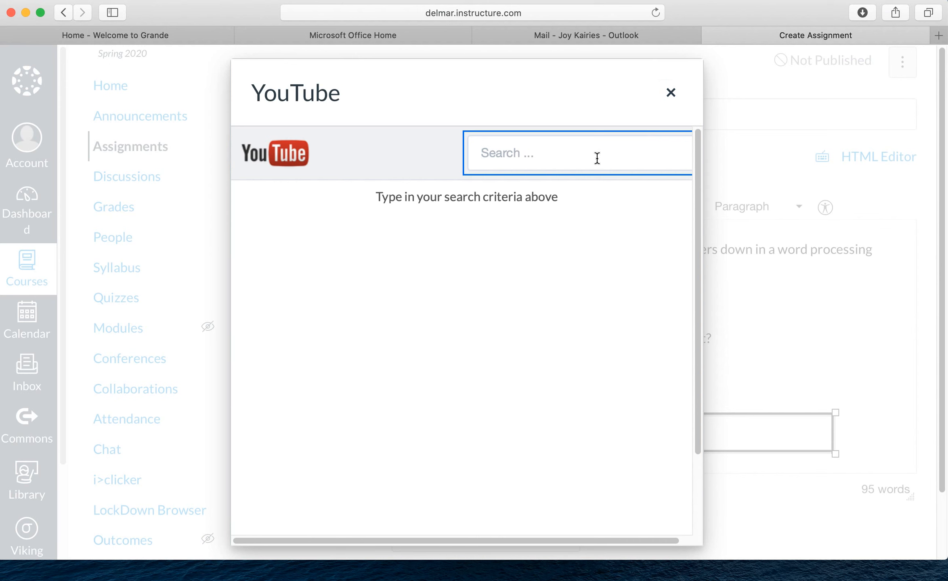
key(super+v)
key(Return)
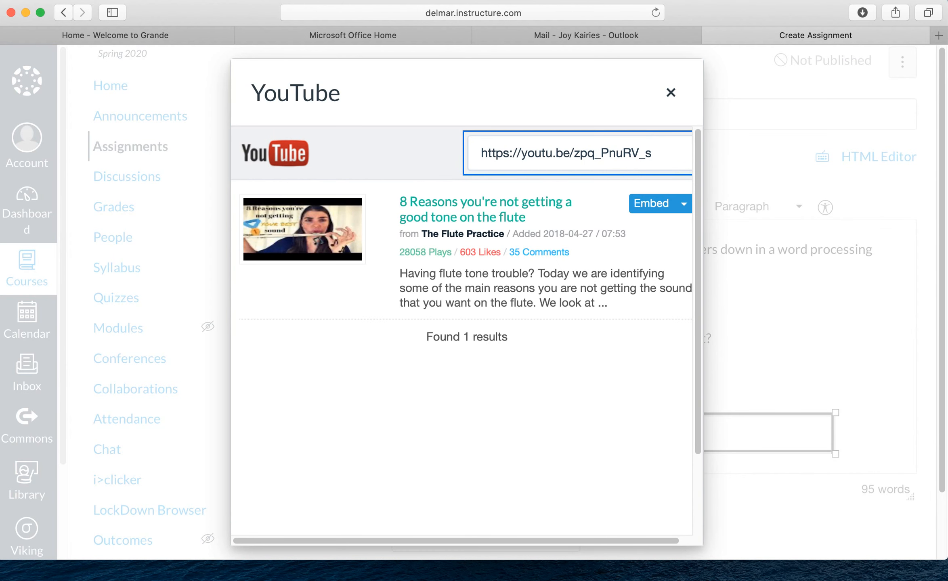
click(658, 205)
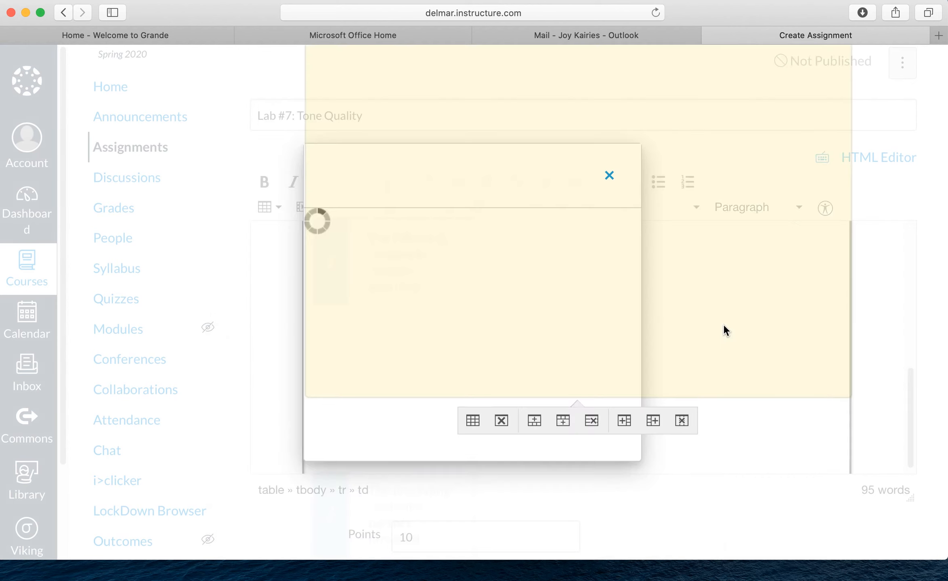
drag(908, 418, 888, 256)
click(815, 397)
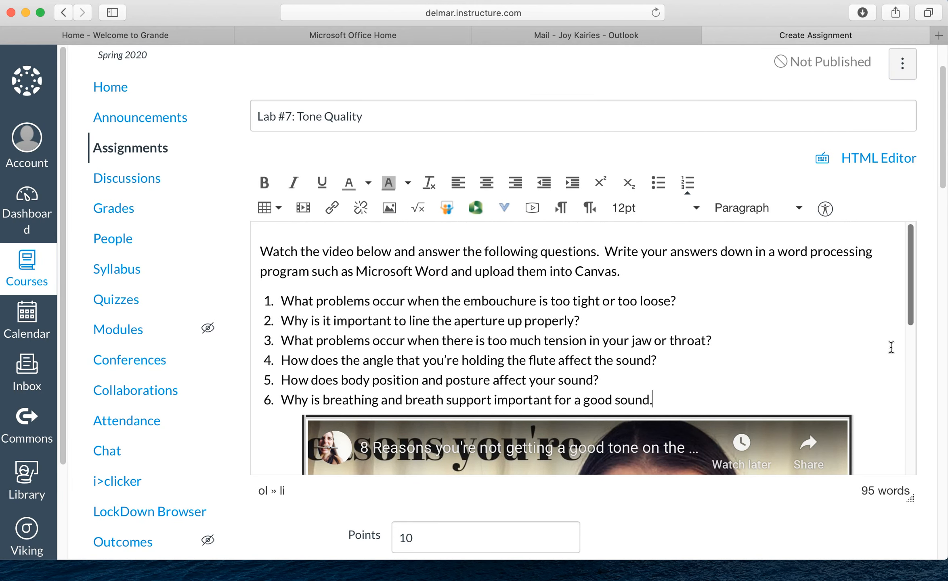
drag(908, 306, 912, 276)
drag(916, 317, 941, 430)
Assign the new assignment to the Lab Assignments group
scroll(930, 455, down, 10)
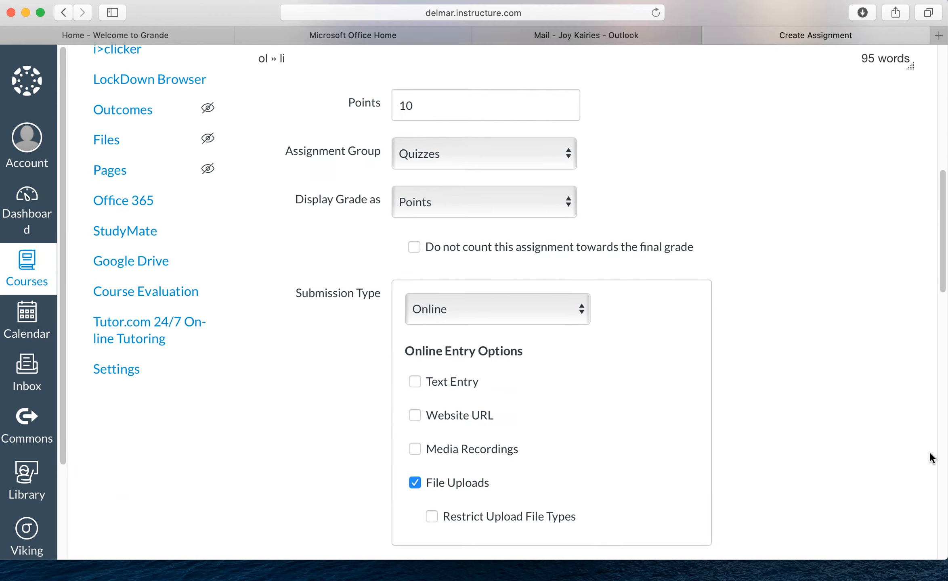
scroll(929, 452, up, 6)
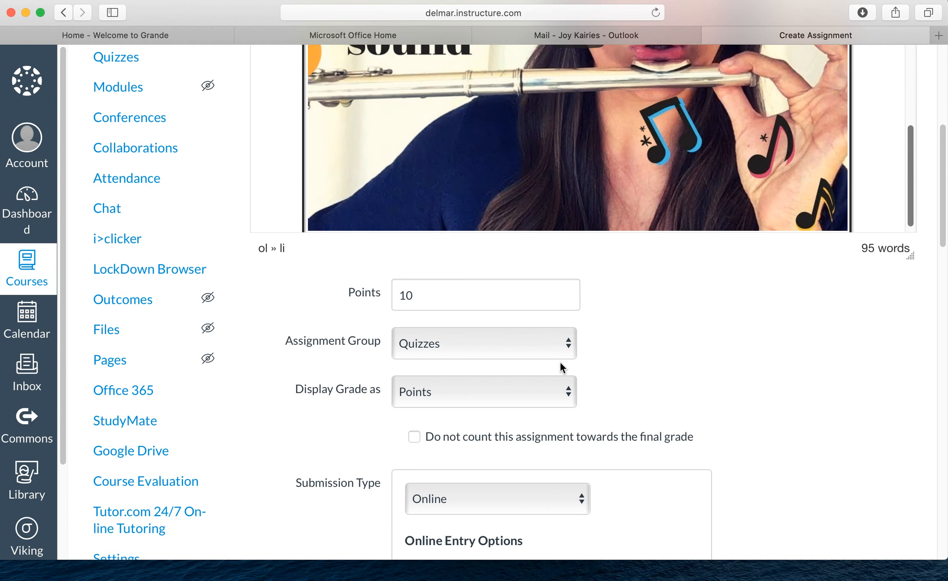
click(567, 348)
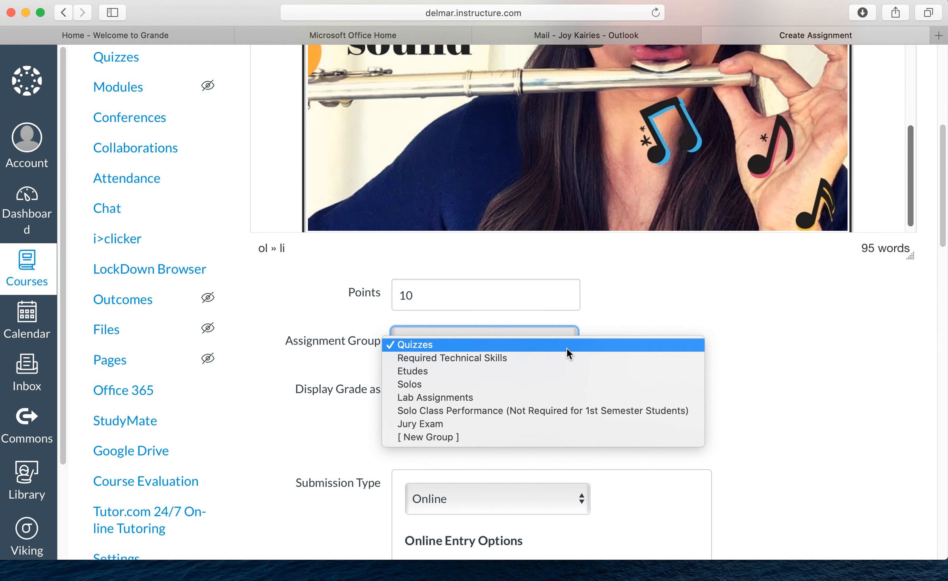
click(507, 398)
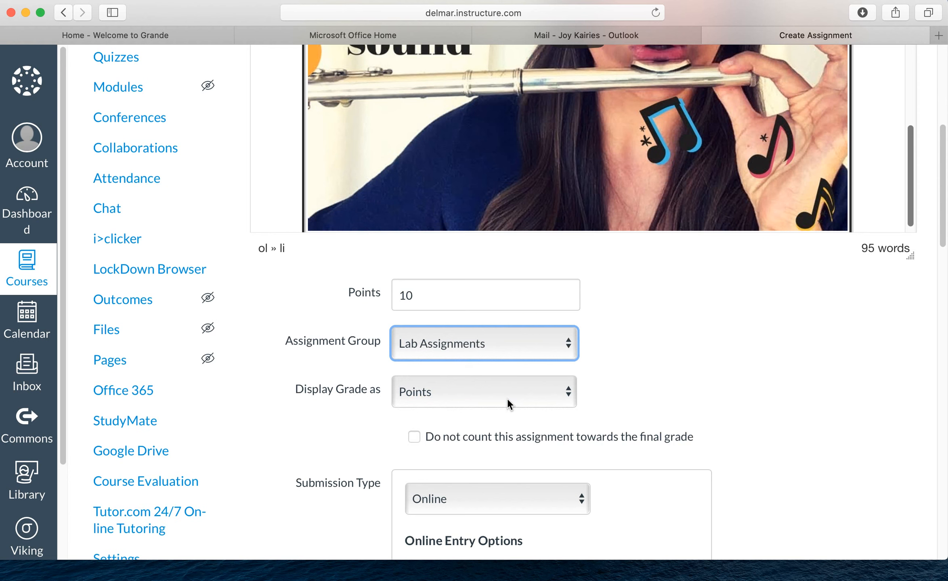
Examine the options for grade display and submission type, keeping Points and Online
click(568, 399)
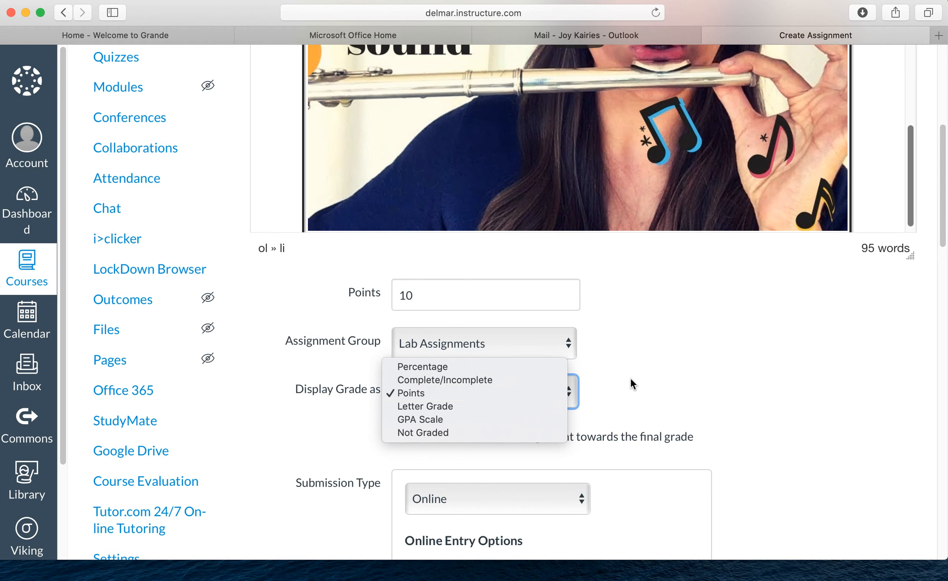
click(664, 361)
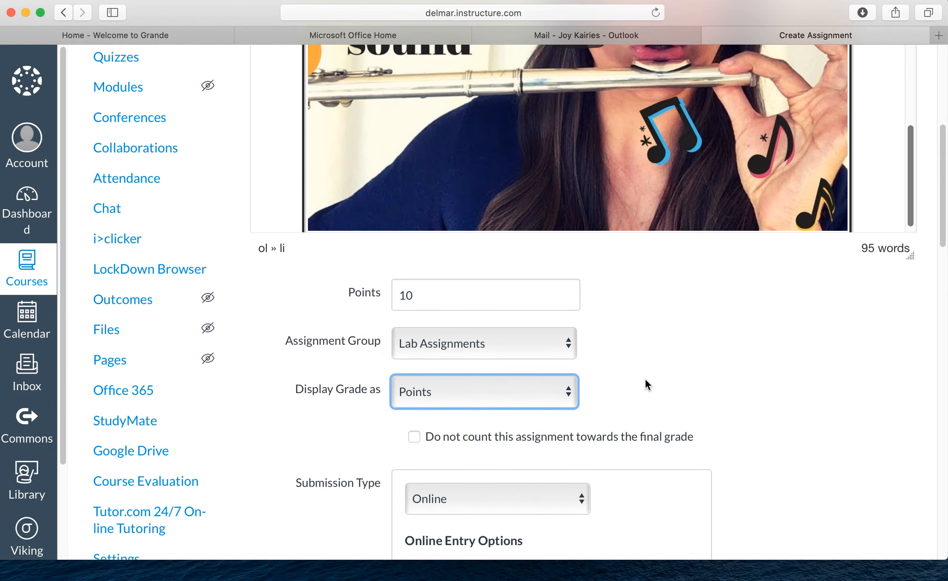
scroll(645, 382, down, 5)
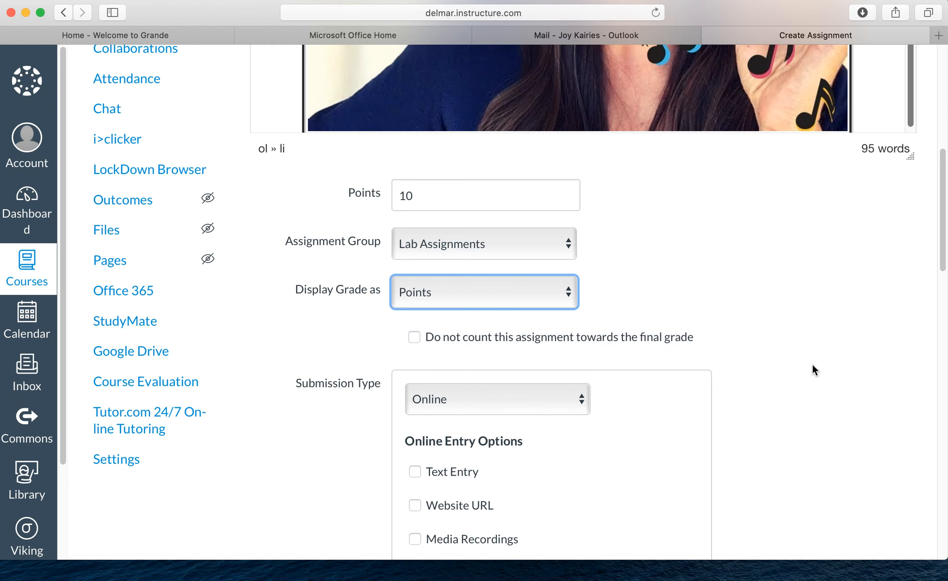
scroll(812, 366, down, 5)
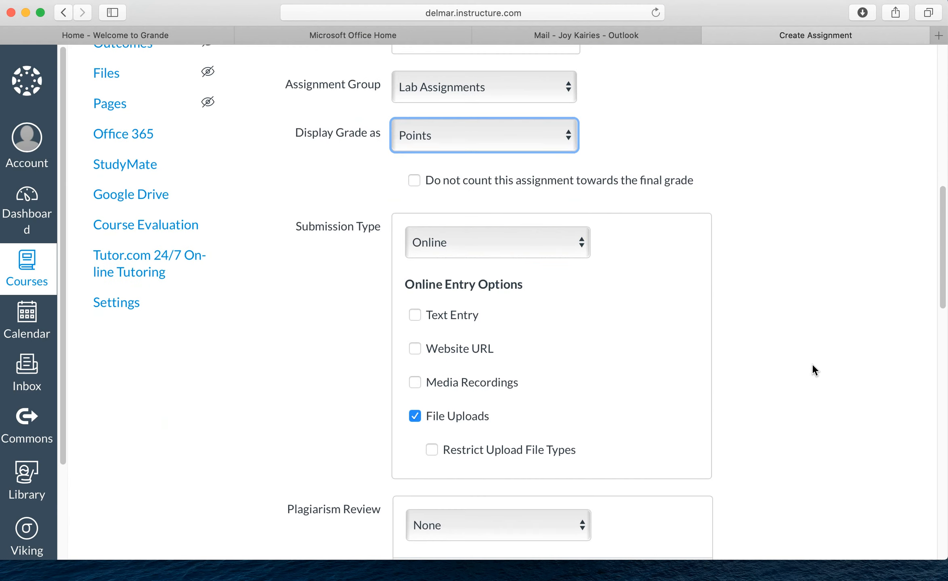
click(581, 244)
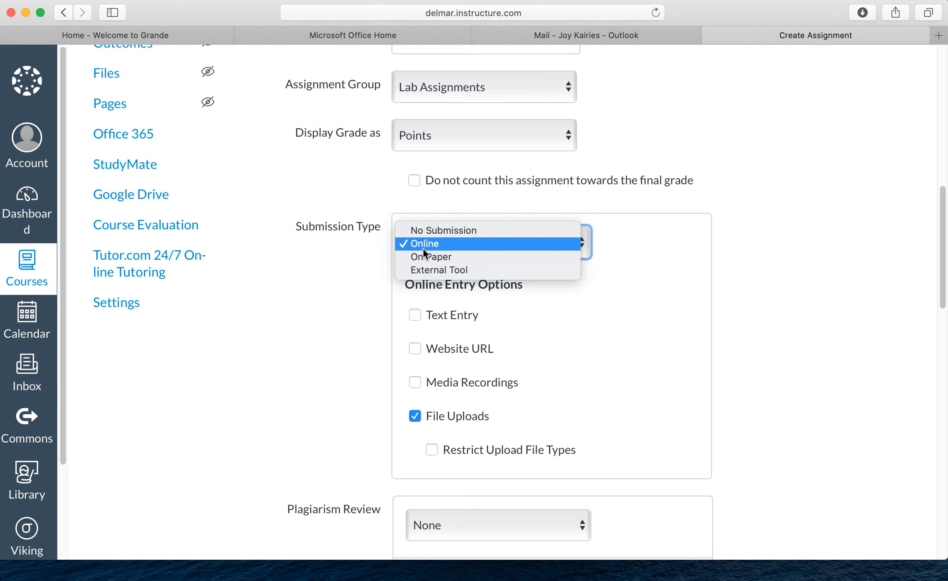
click(646, 345)
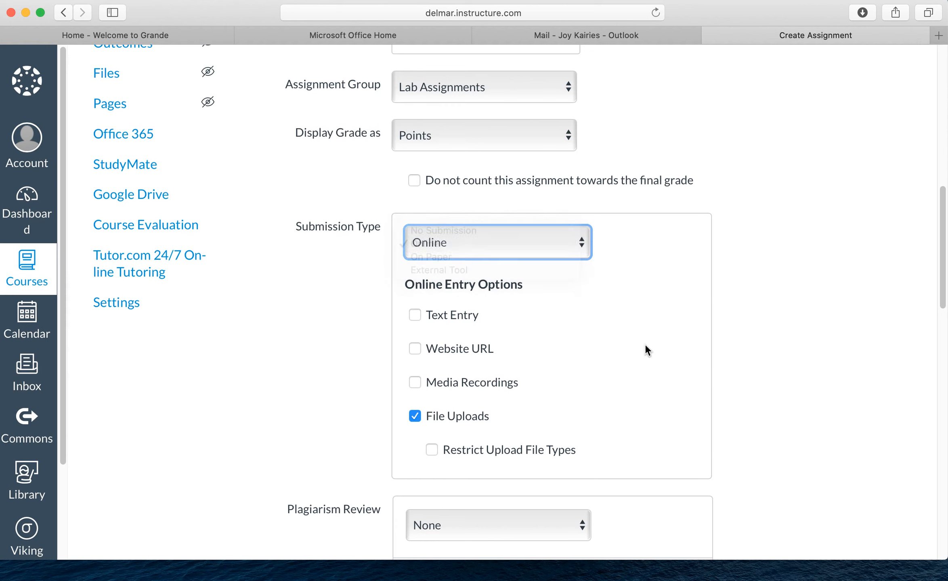
Allow Text Entry submissions alongside File Uploads and turn on the Restrict Upload File Types option
click(415, 316)
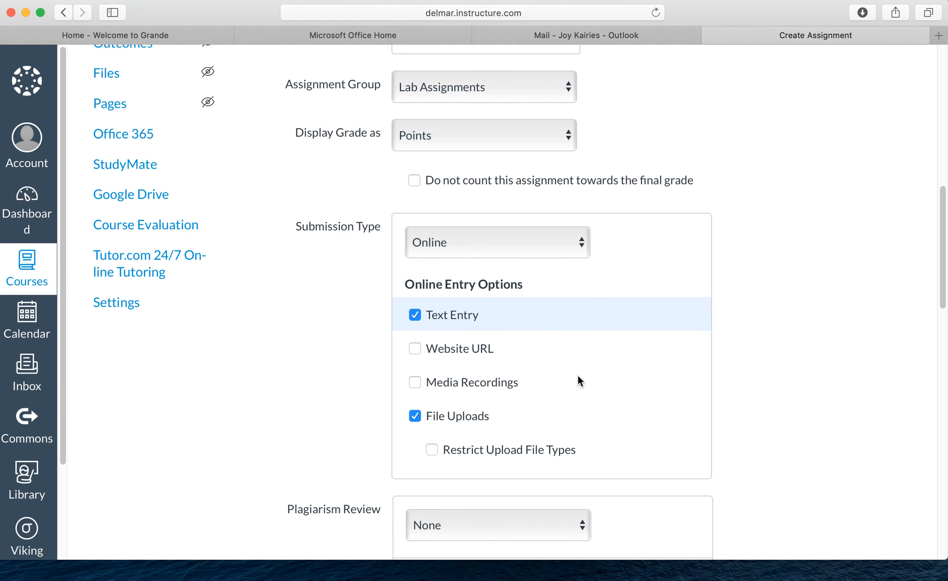
scroll(665, 383, down, 3)
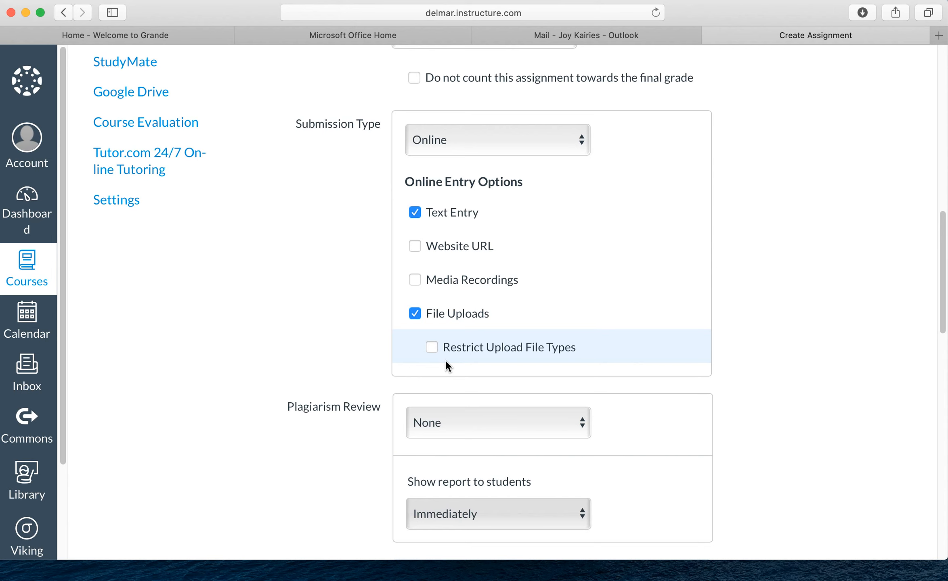
click(432, 348)
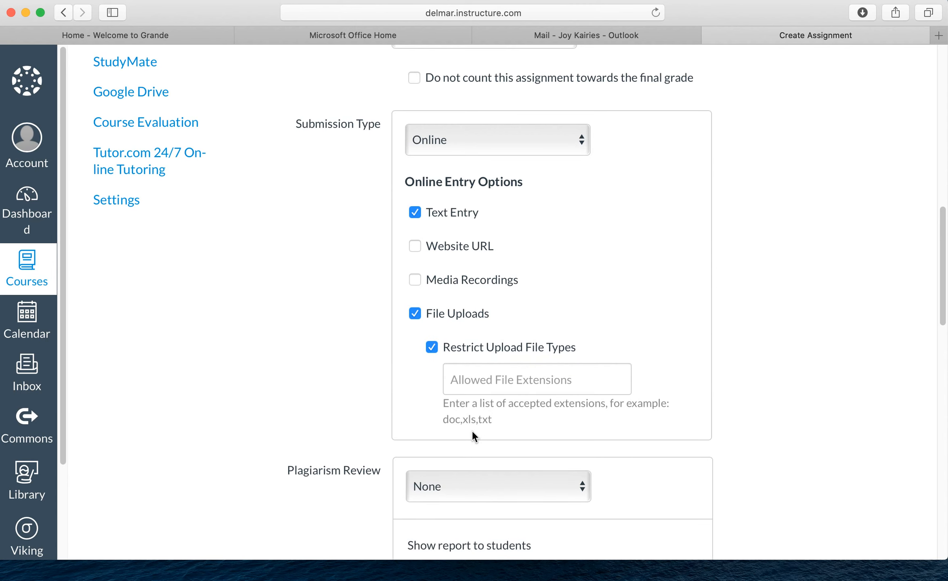
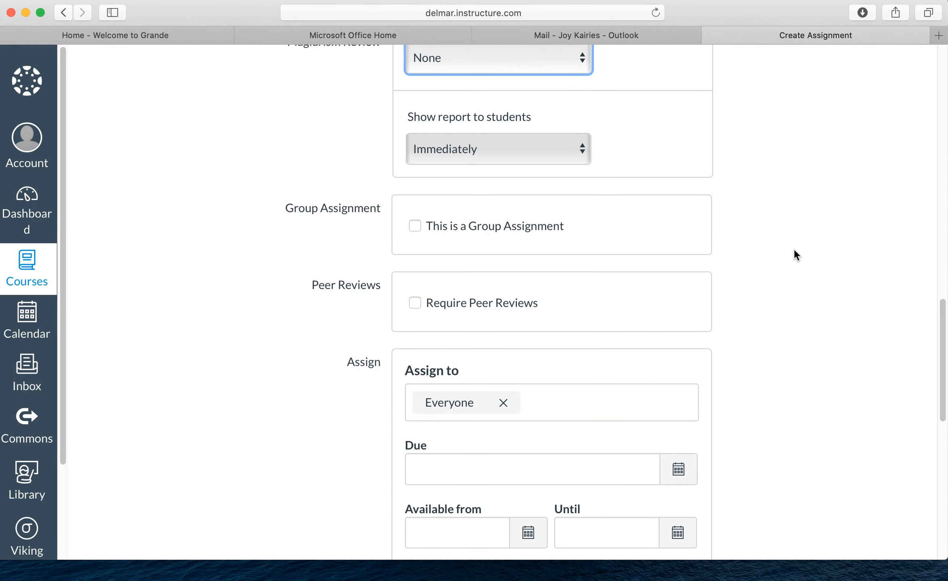
Set the assignment's due date for Everyone to April 5, 2020 at 11:59 pm
scroll(756, 357, down, 4)
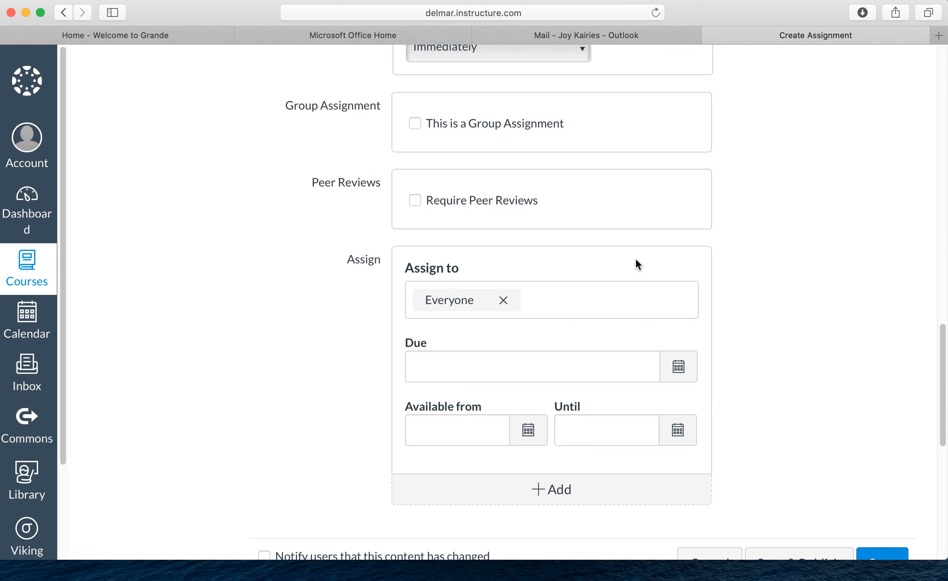
scroll(781, 319, down, 2)
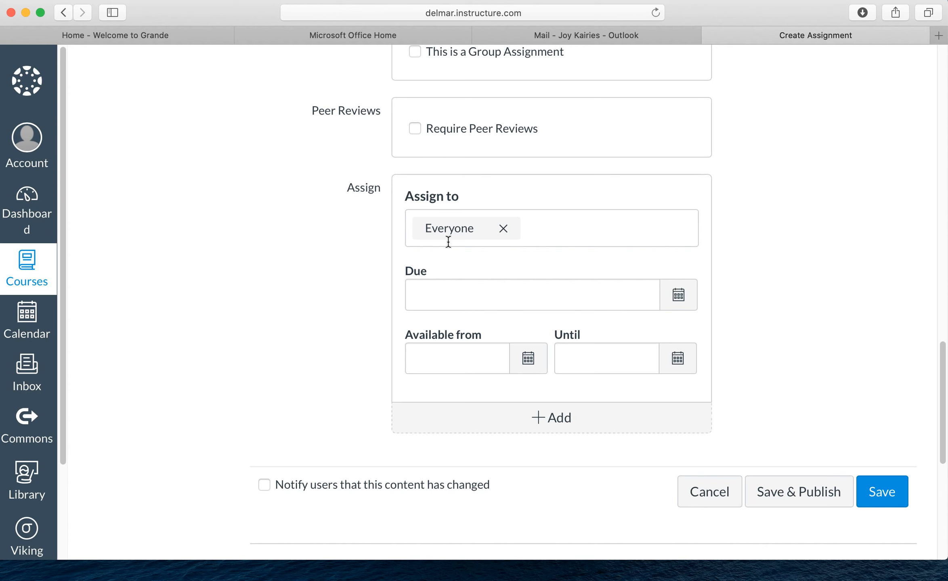
click(678, 295)
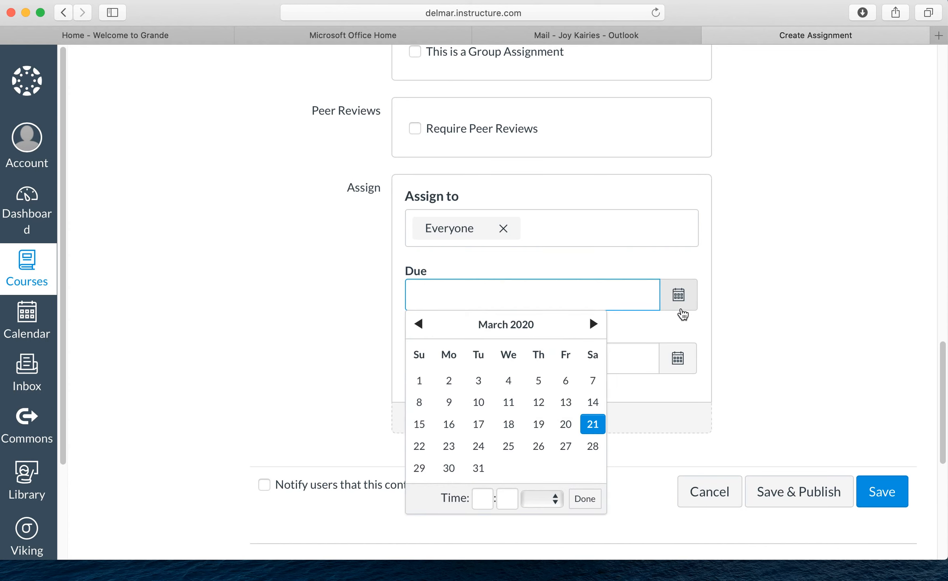
click(592, 326)
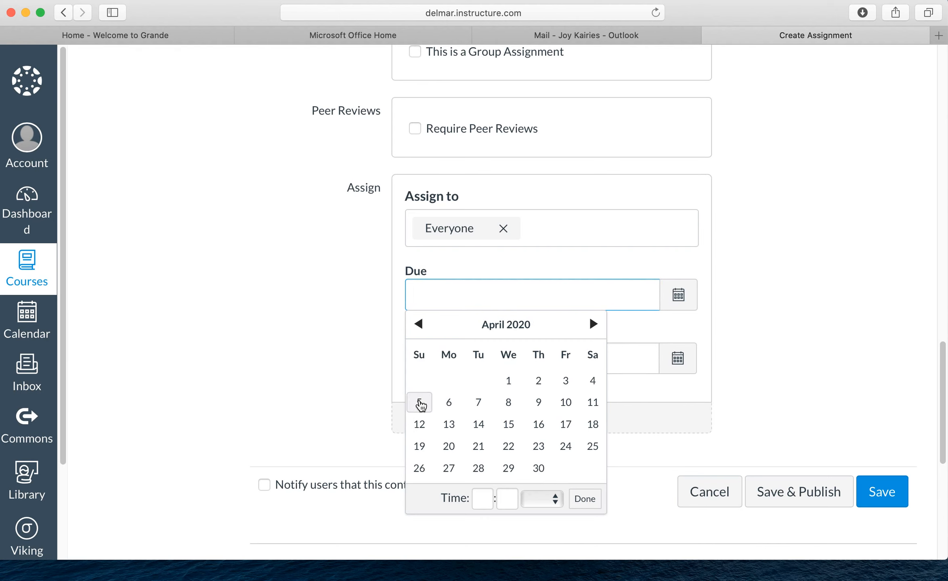
click(420, 404)
click(480, 499)
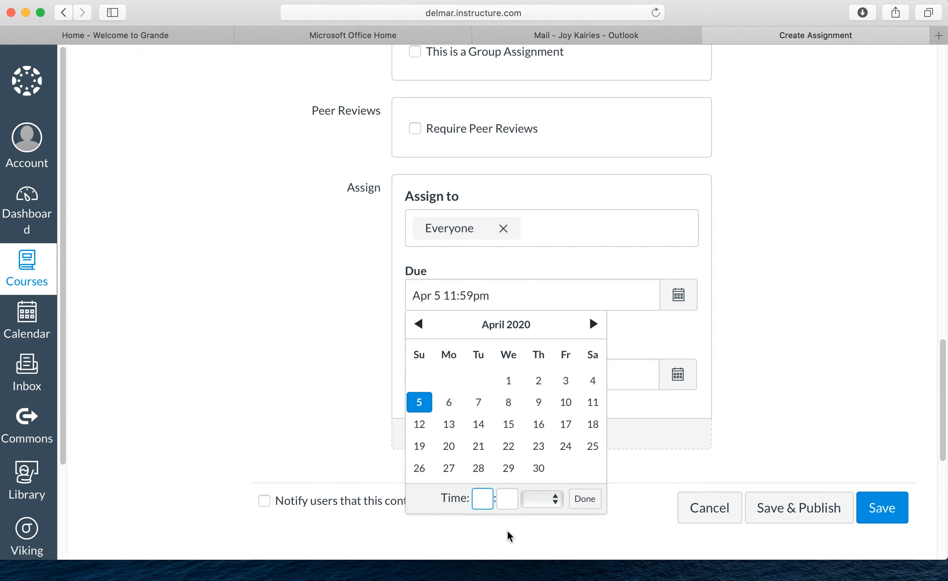
text(11:59)
click(504, 508)
text(59)
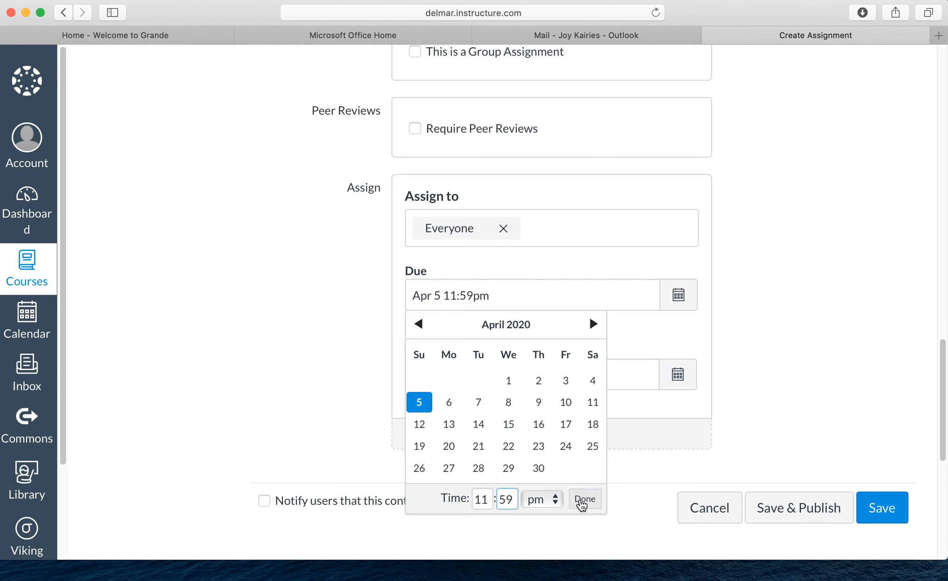
click(582, 503)
Make the assignment available from March 21, 2020
click(539, 380)
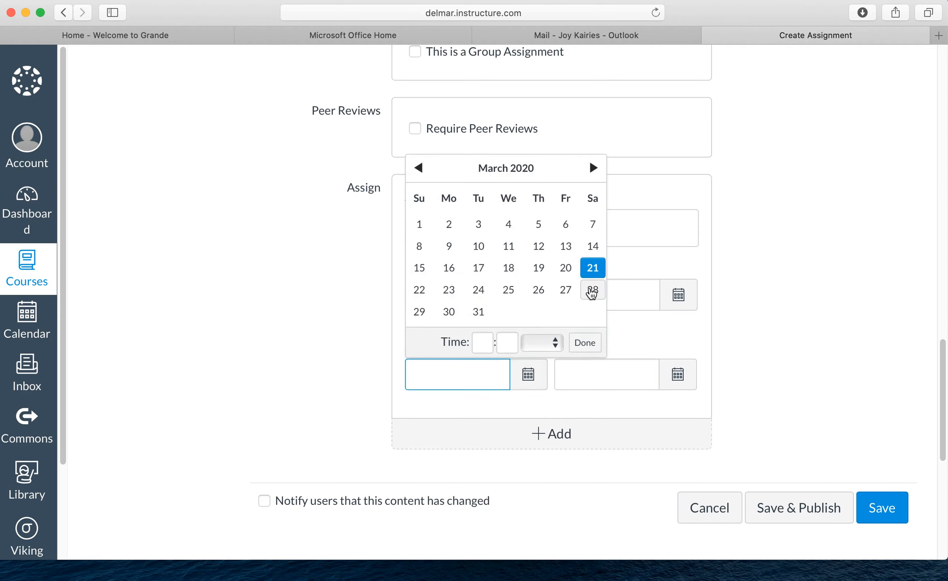
click(592, 267)
click(576, 343)
Set the assignment's availability to end on April 5, 2020 at 11:59 pm
click(679, 375)
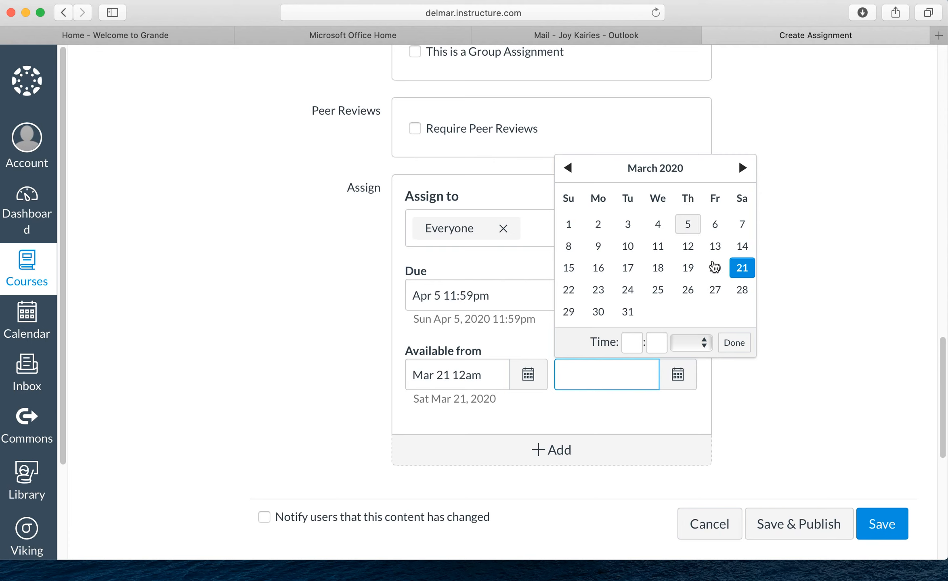
click(743, 168)
click(569, 246)
click(632, 343)
text(11:59pm)
click(657, 343)
text(59pm)
click(726, 343)
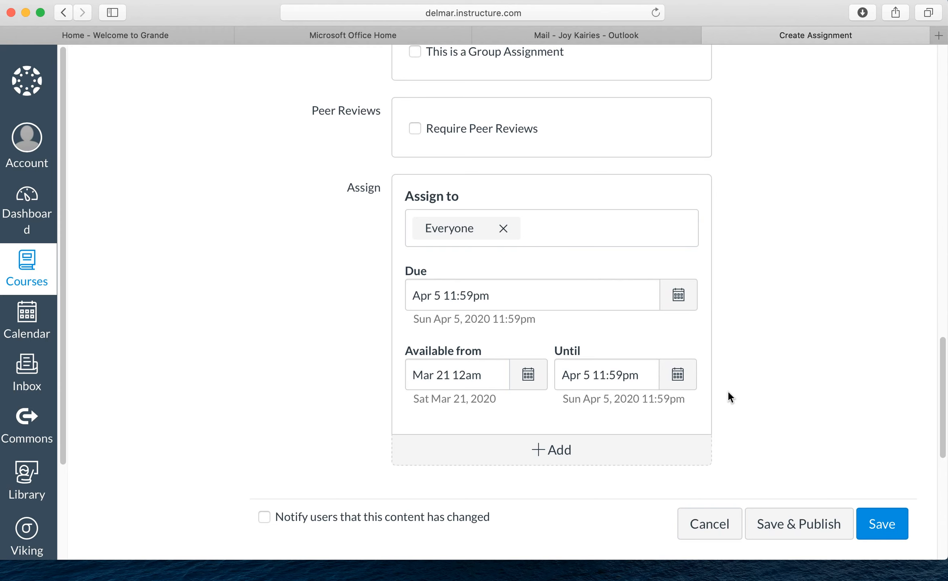
Review the assignment's content, settings and dates, along with the course content categories that can be linked
scroll(665, 427, down, 3)
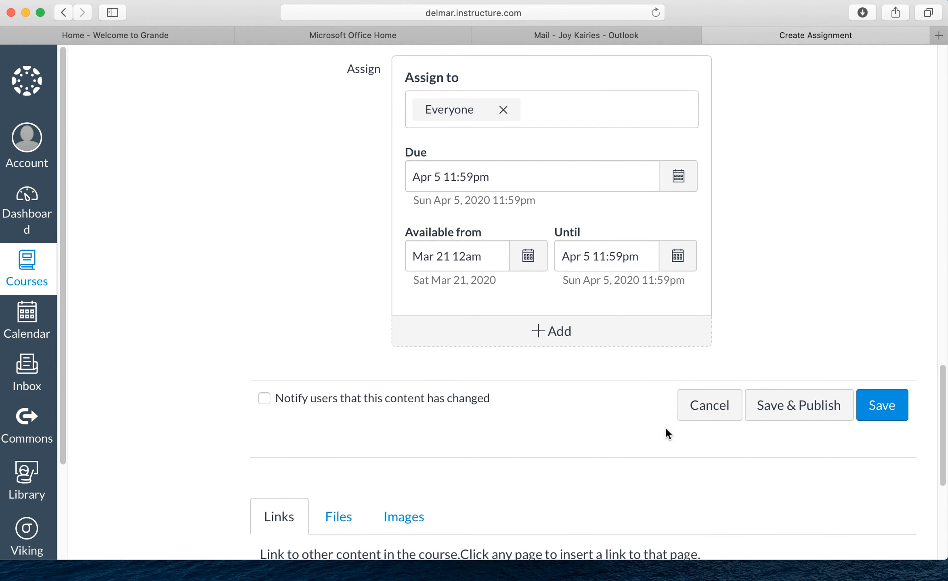
scroll(603, 441, down, 8)
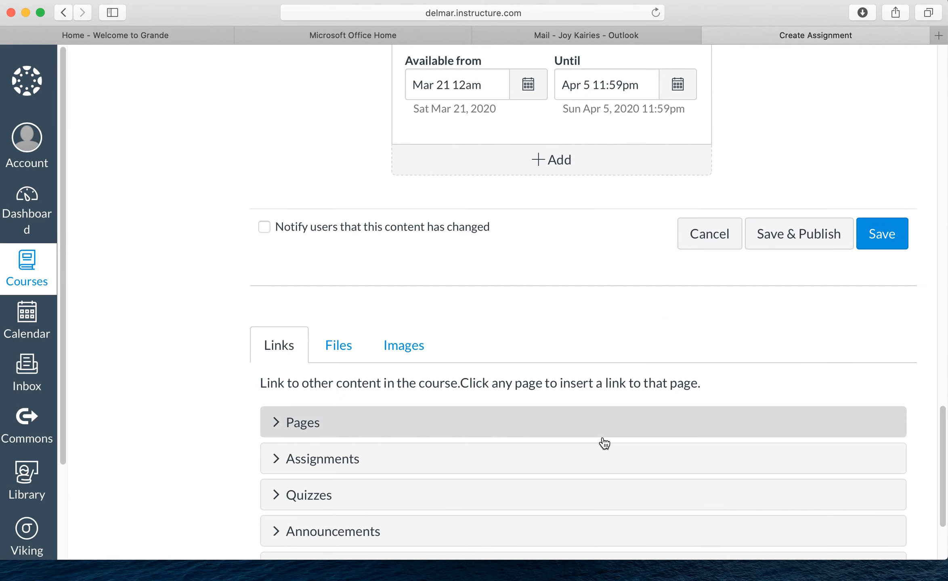
scroll(603, 440, up, 8)
scroll(602, 436, down, 2)
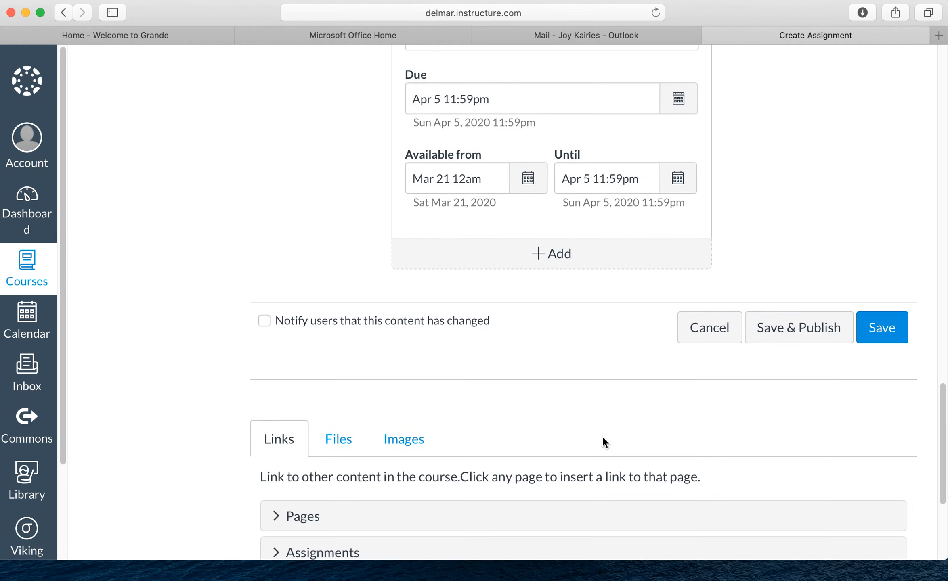
scroll(455, 452, down, 4)
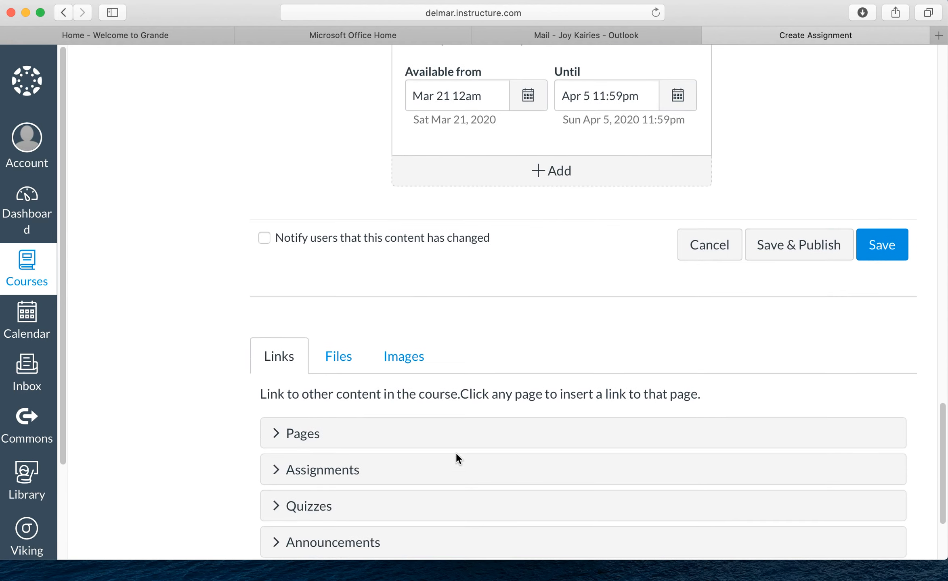
scroll(457, 459, up, 6)
scroll(455, 453, down, 5)
scroll(455, 453, up, 20)
scroll(455, 452, down, 5)
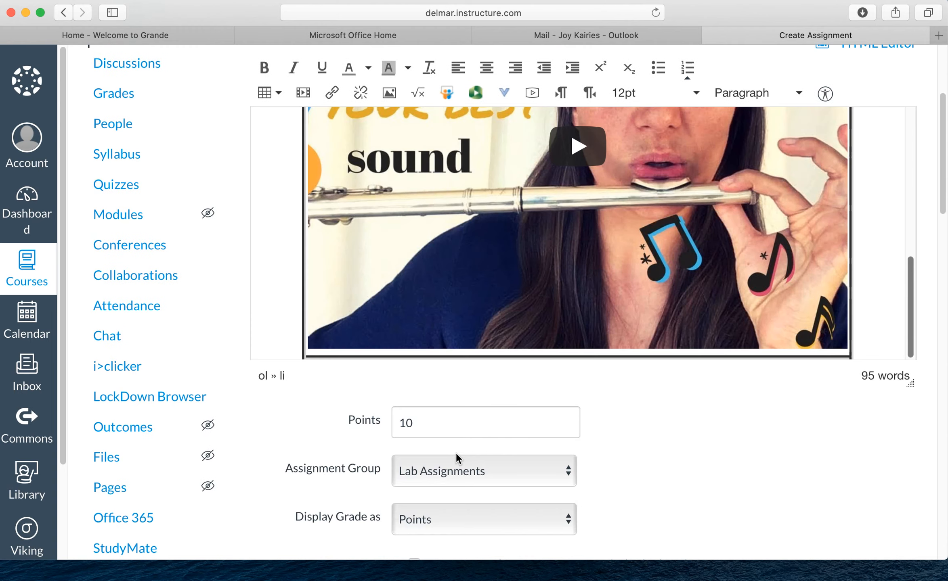
scroll(789, 449, down, 20)
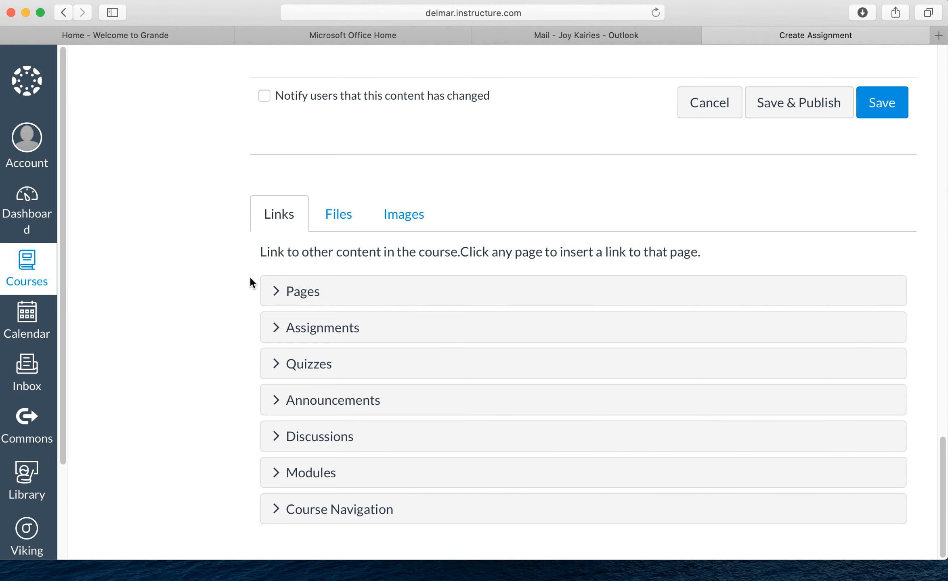
Insert a link to the Wenger Practice Room Quiz on a new line between the instructions and the numbered questions
click(278, 367)
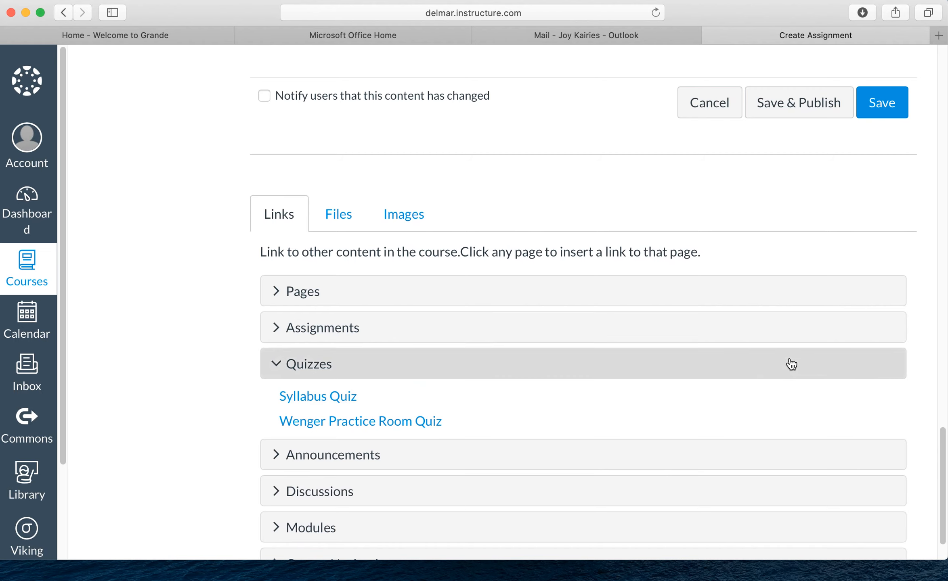
scroll(790, 360, up, 15)
scroll(789, 358, up, 10)
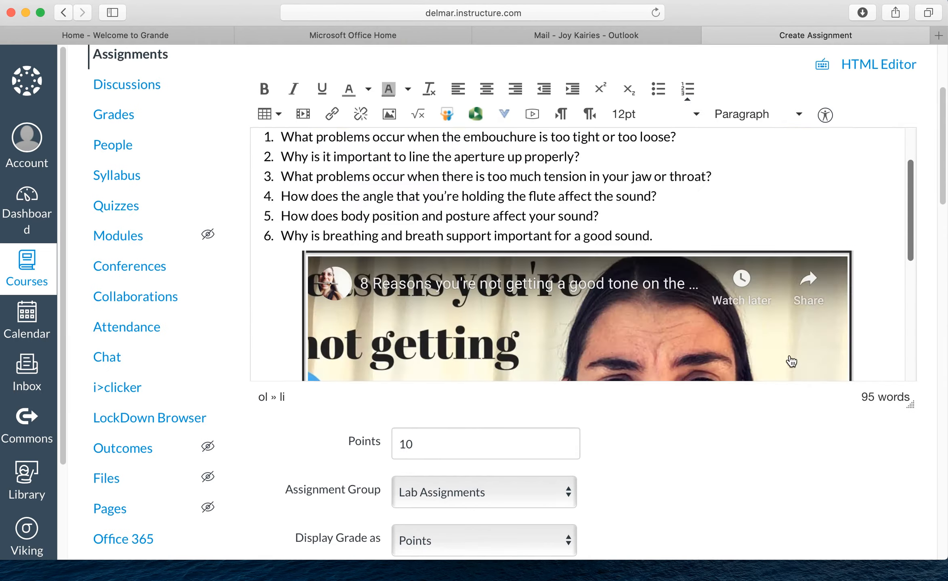
click(623, 352)
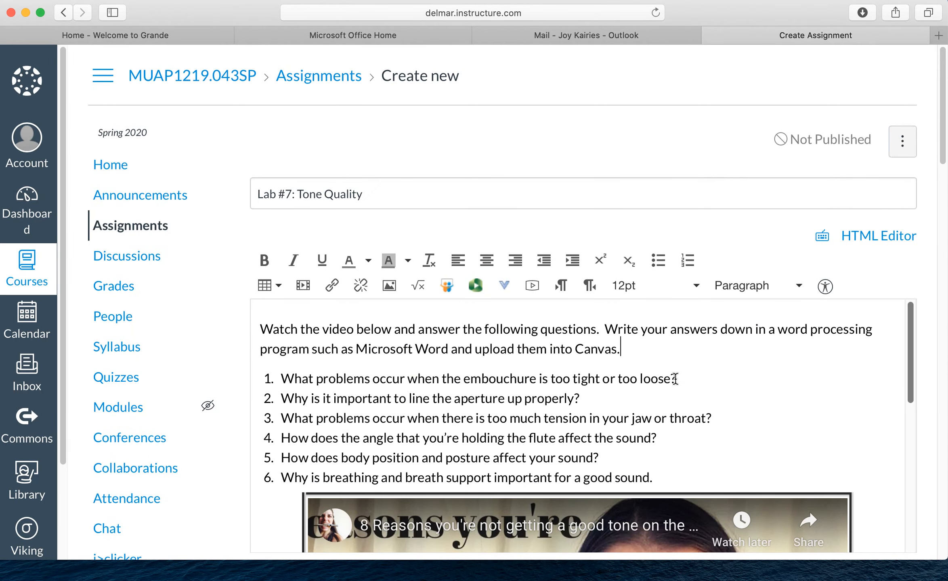
key(Return)
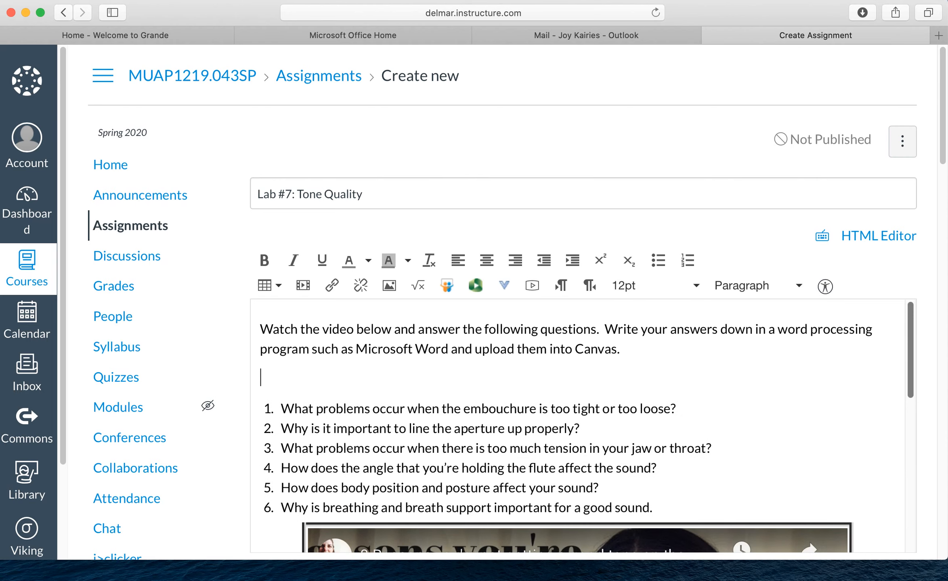
scroll(901, 175, down, 20)
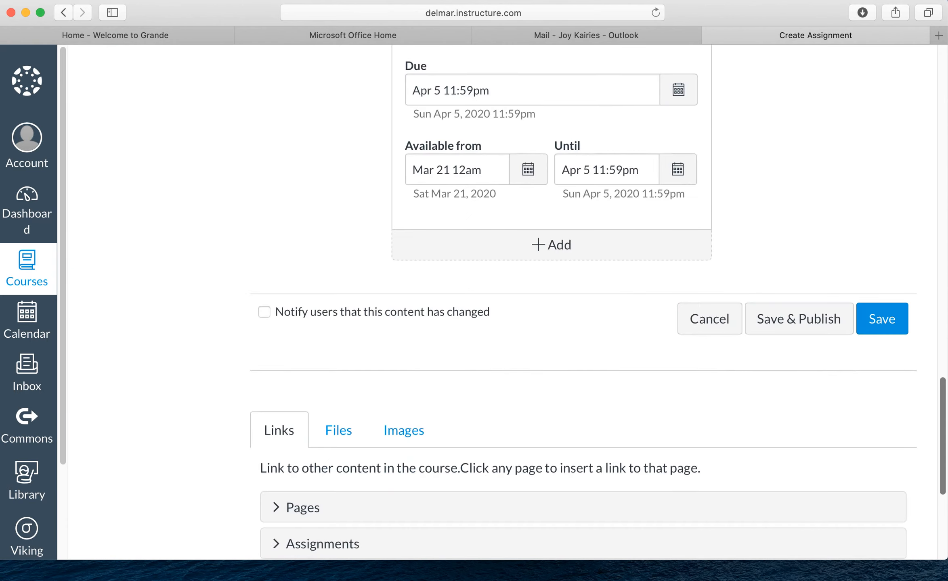
scroll(597, 303, down, 5)
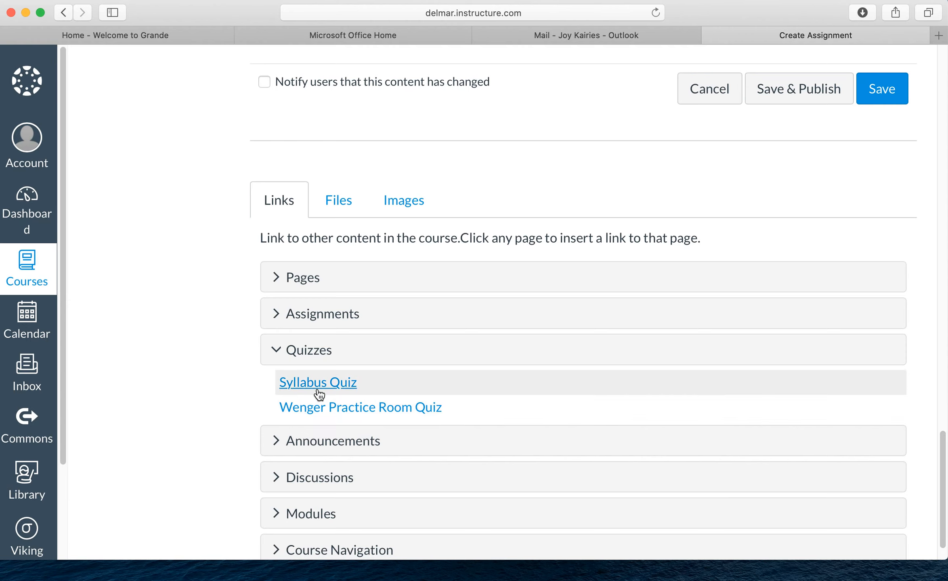
click(330, 413)
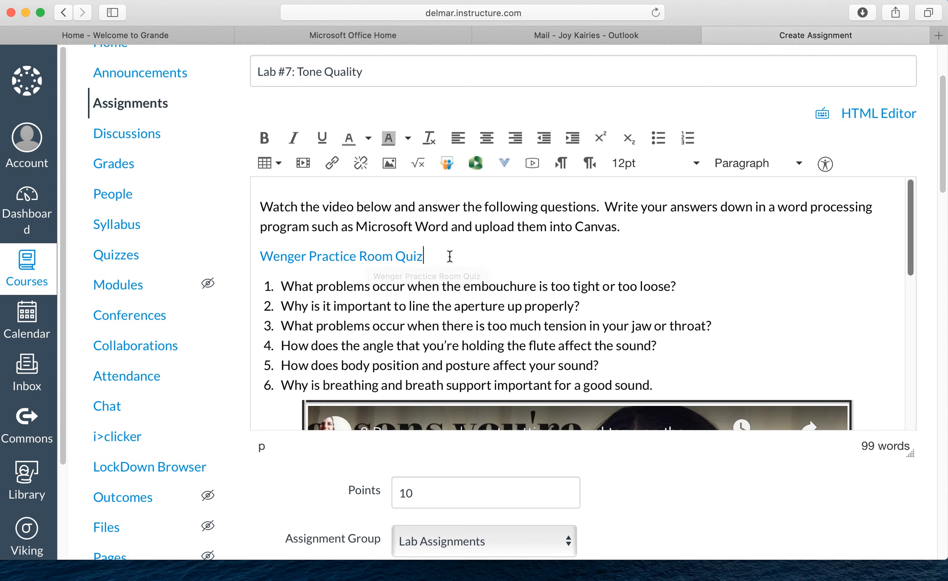
Delete the Wenger Practice Room Quiz link and its line from the description, and collapse the list of quizzes
drag(420, 256, 256, 253)
key(BackSpace)
key(BackSpace)
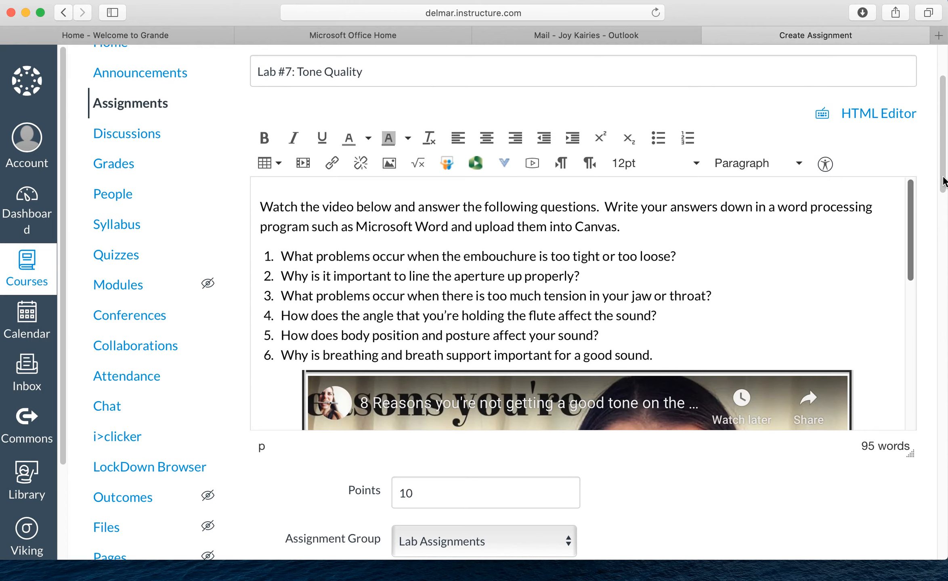
scroll(943, 179, down, 15)
scroll(565, 303, down, 10)
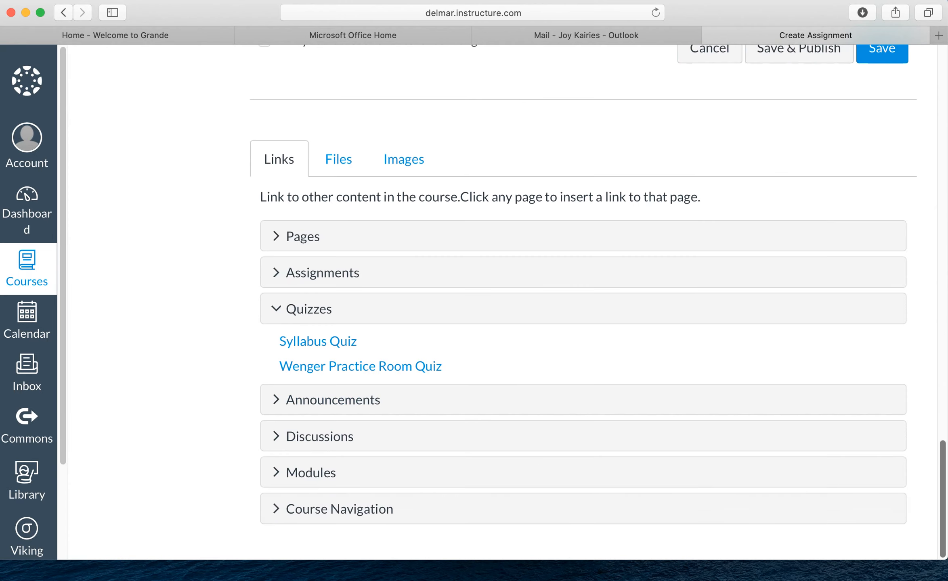
click(276, 315)
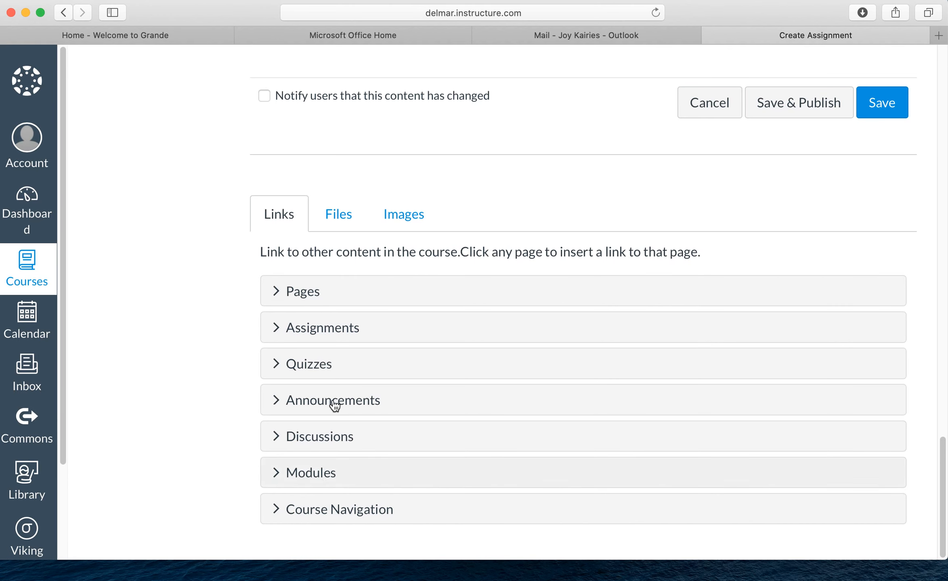
Check the finished Lab #7: Tone Quality assignment from description to dates and save it without publishing
scroll(884, 166, up, 15)
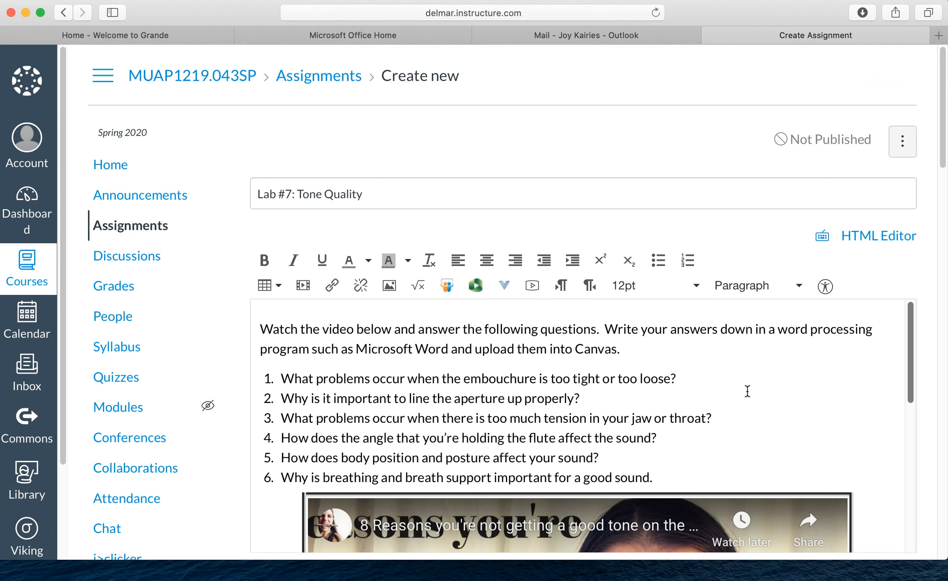
scroll(730, 393, down, 5)
scroll(729, 393, up, 5)
scroll(925, 348, down, 10)
scroll(927, 348, down, 15)
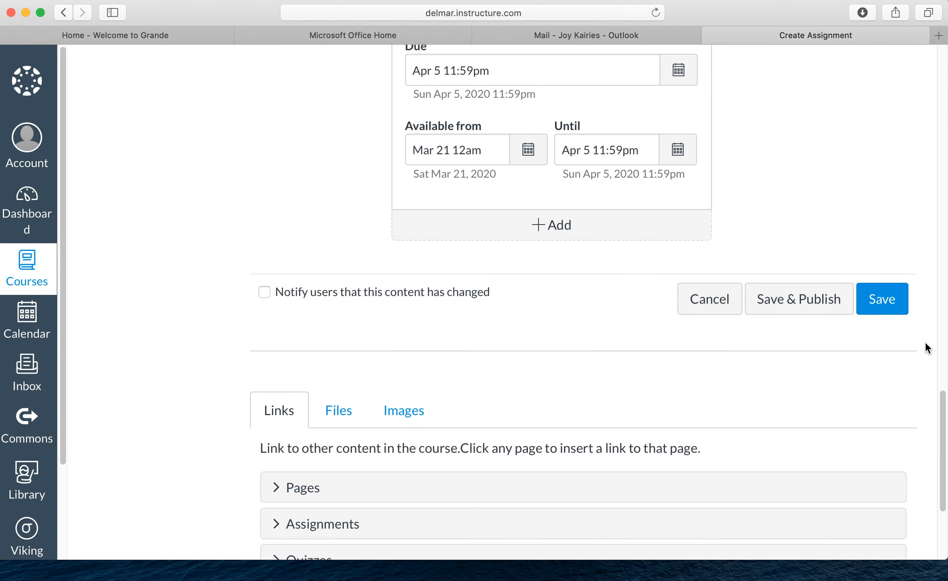
scroll(925, 345, up, 6)
scroll(925, 345, down, 2)
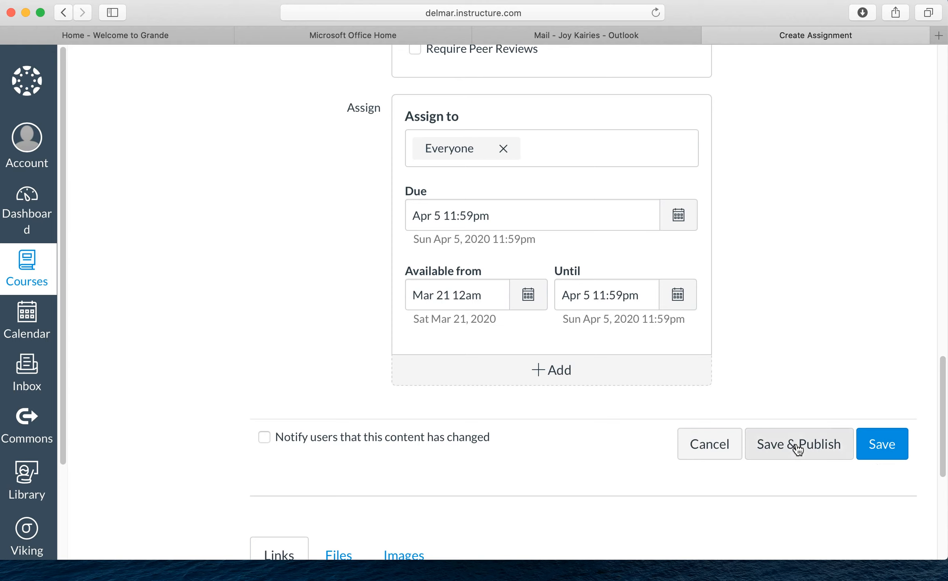
click(884, 446)
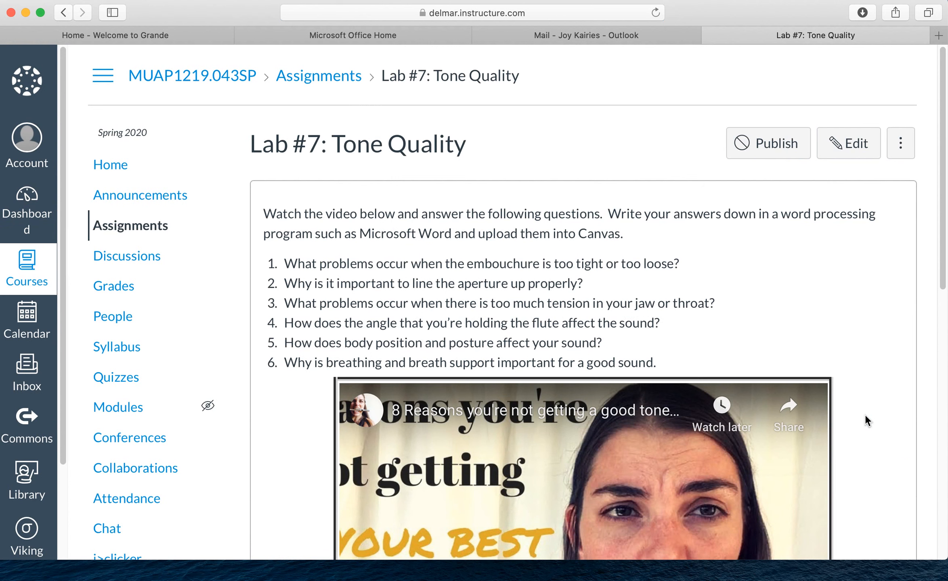
Open the course's assignments list and find Lab #7: Tone Quality in its group
click(144, 225)
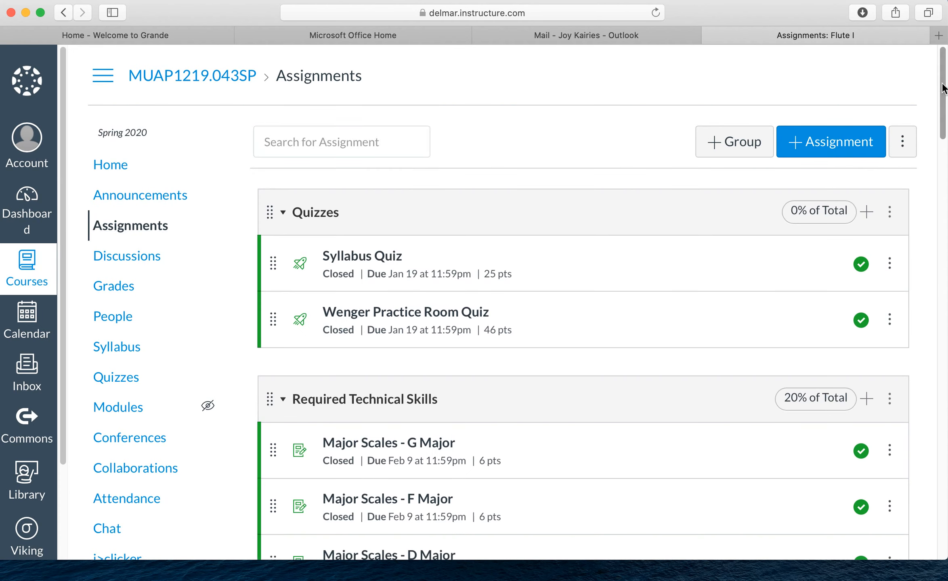
drag(945, 92, 943, 457)
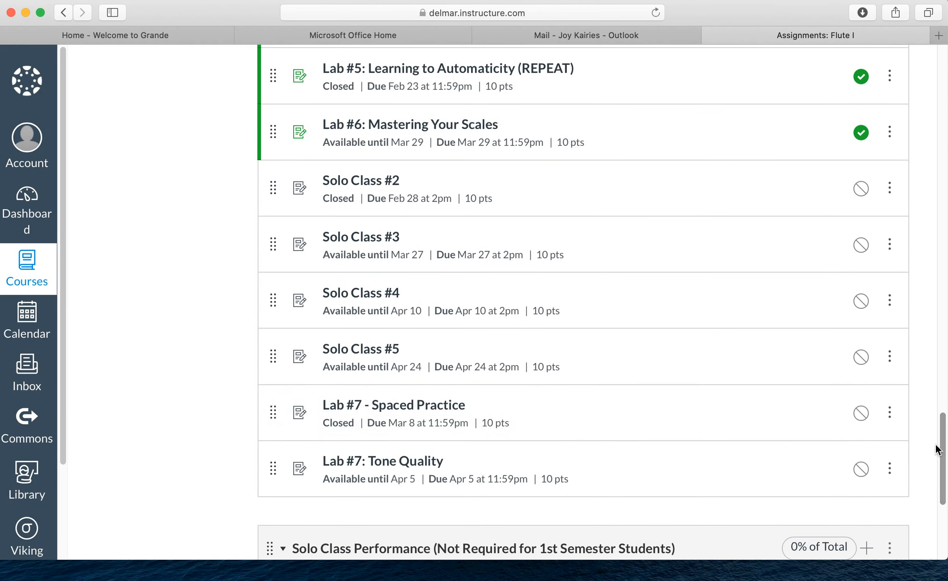
Move Lab #7: Tone Quality directly below Lab #6: Mastering Your Scales and publish it
drag(274, 471, 271, 184)
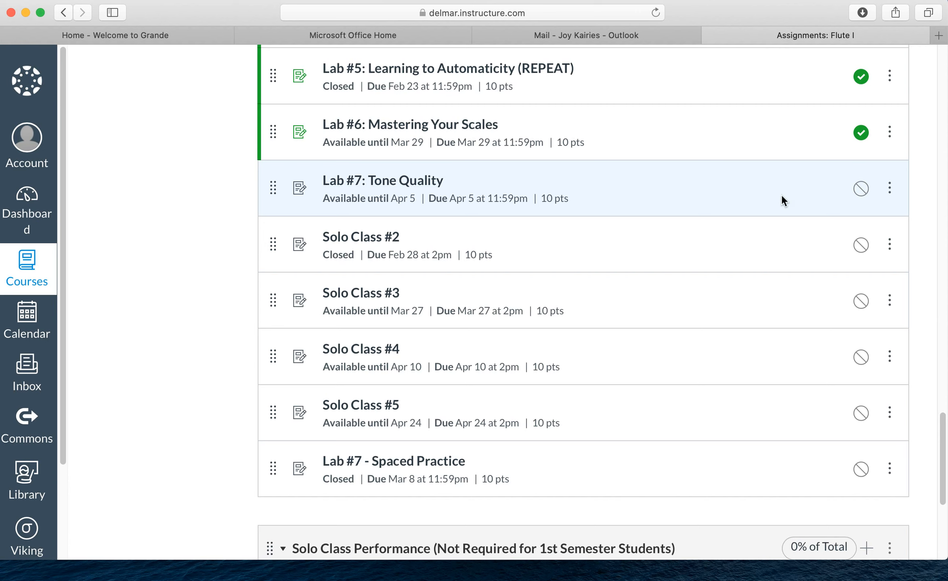
click(859, 193)
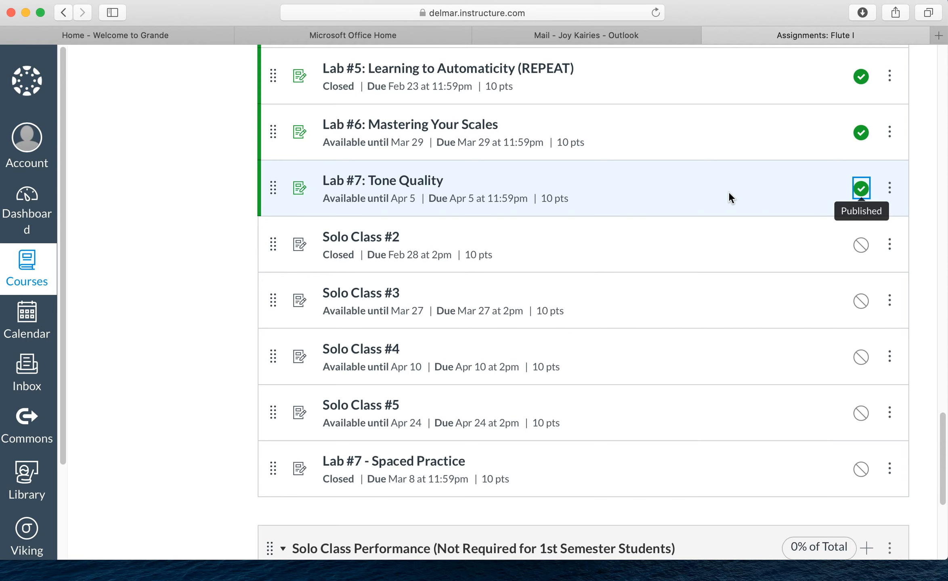
Open Lab #3: Deliberate Practice (REPEAT) from the assignments list and review its description, submission settings, dates and related items
scroll(727, 193, up, 4)
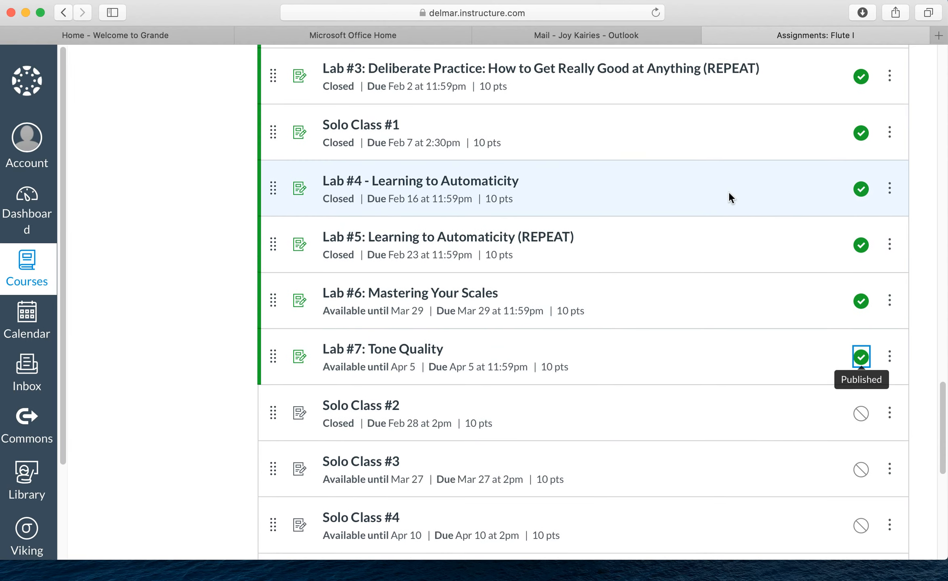
scroll(729, 194, up, 2)
scroll(729, 193, up, 1)
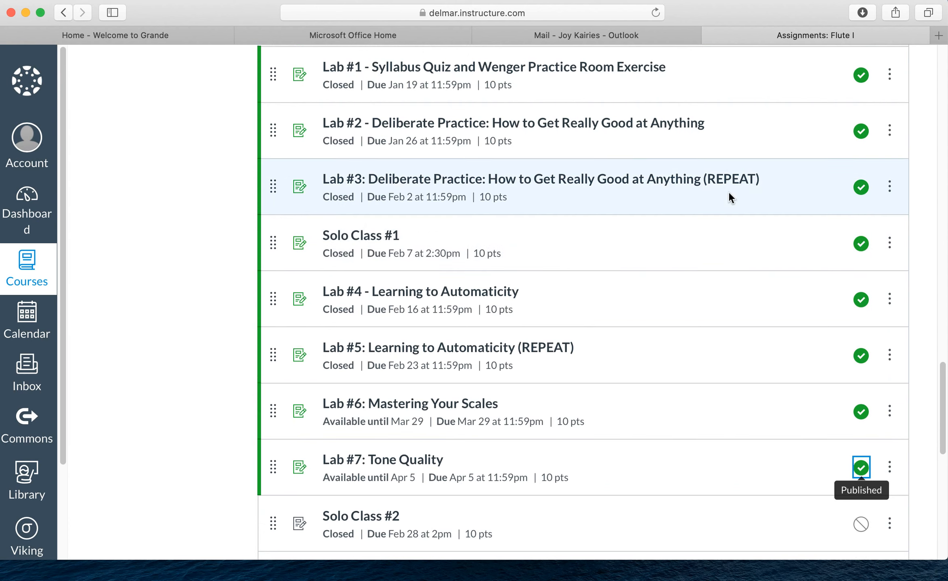
click(664, 185)
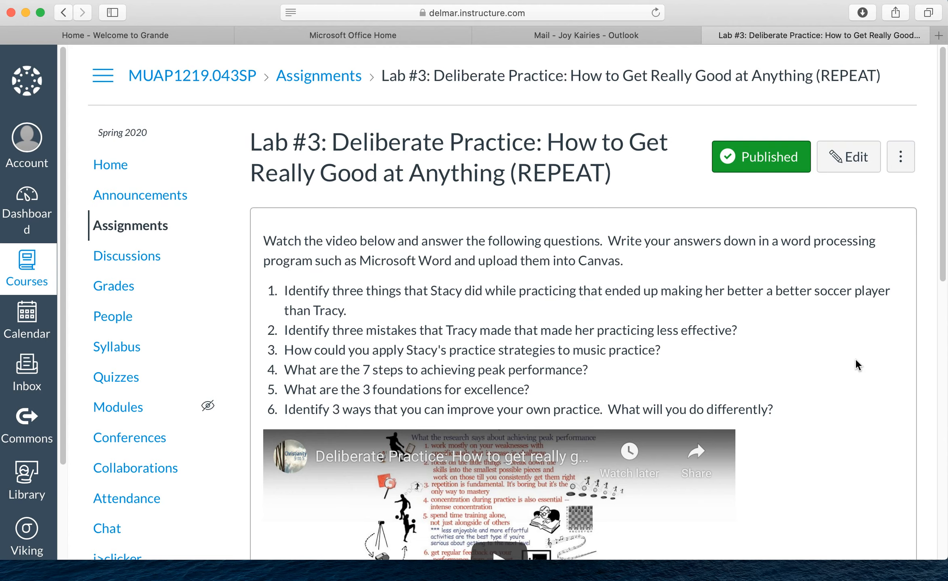
scroll(855, 359, down, 1)
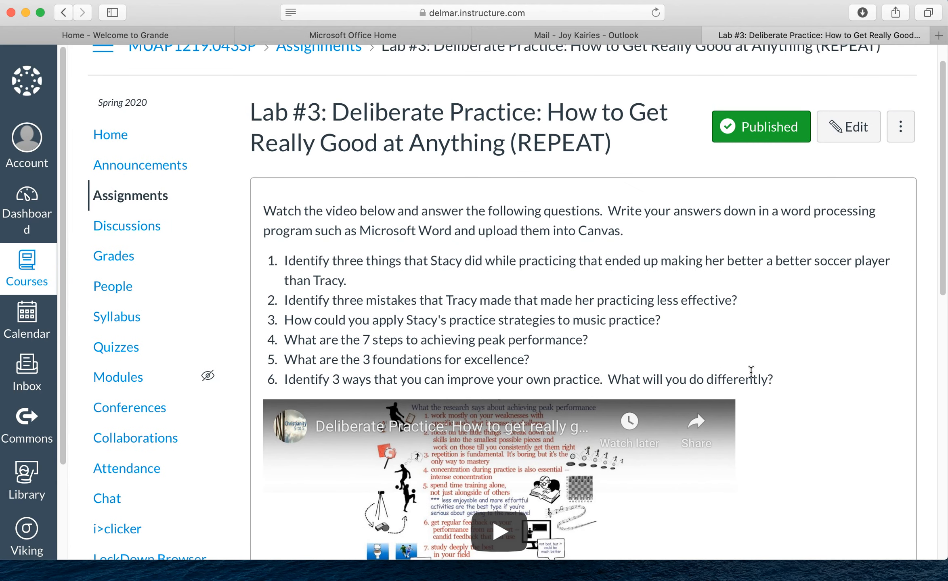
scroll(882, 385, down, 10)
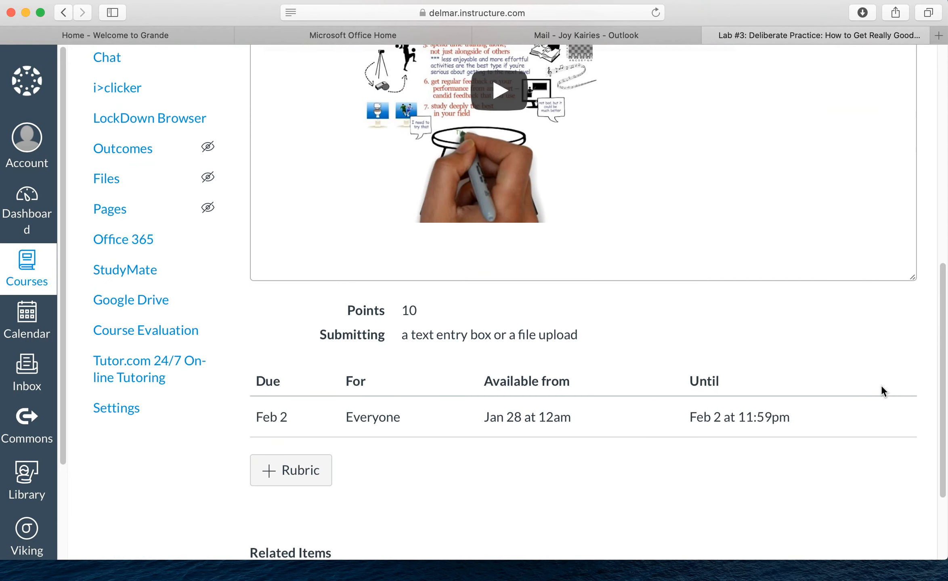
scroll(882, 385, up, 10)
scroll(882, 391, down, 3)
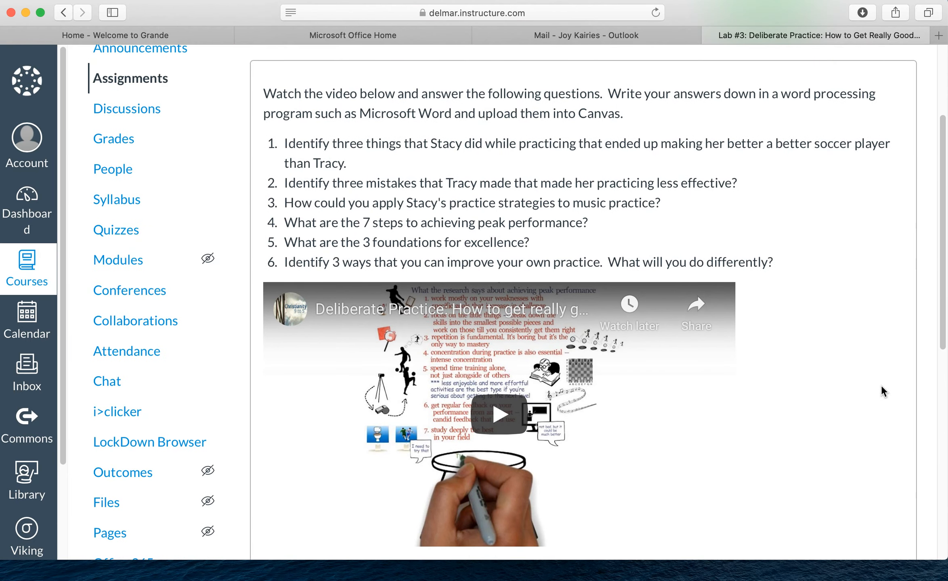
scroll(882, 387, down, 10)
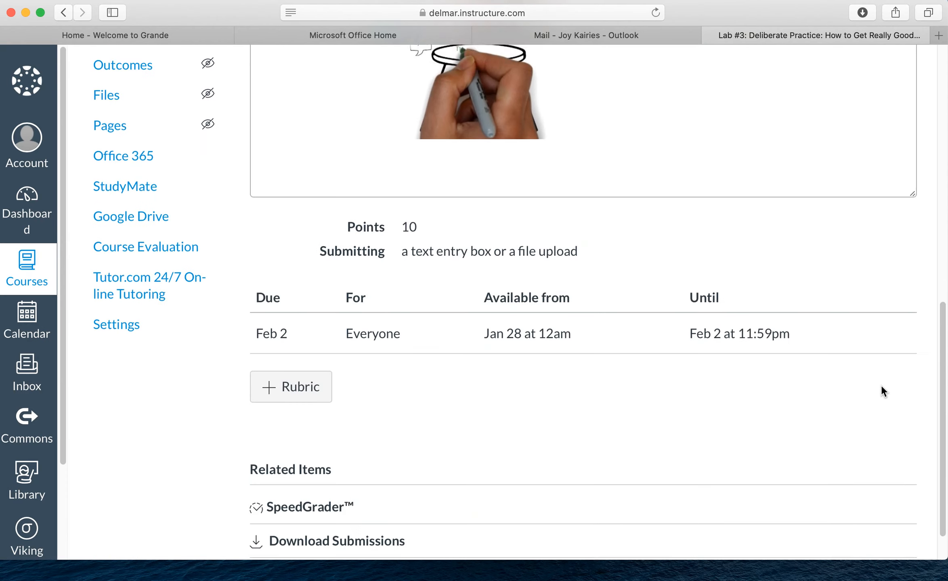
scroll(882, 392, down, 1)
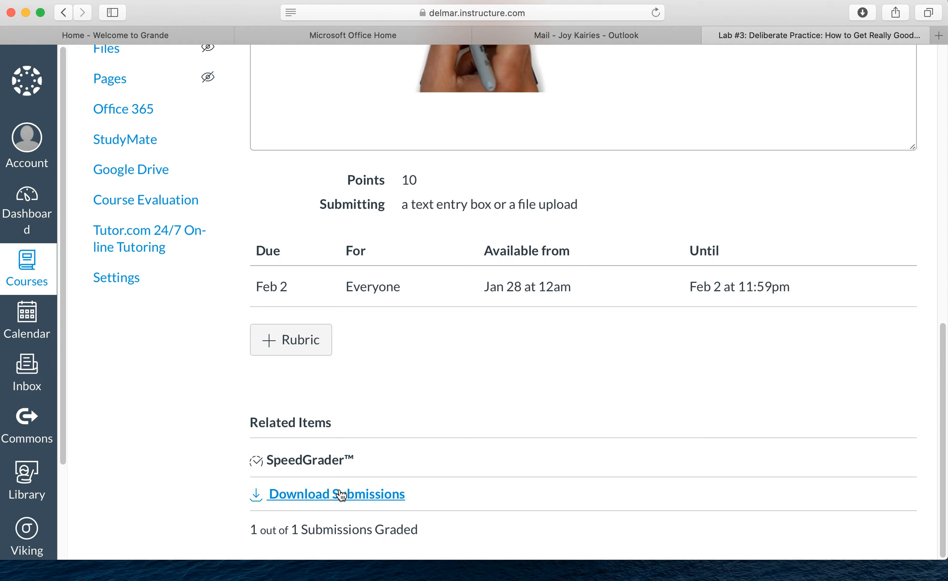
Open the assignment in SpeedGrader, examine the submitted document, comment field and student list, and return to the assignment page
click(312, 461)
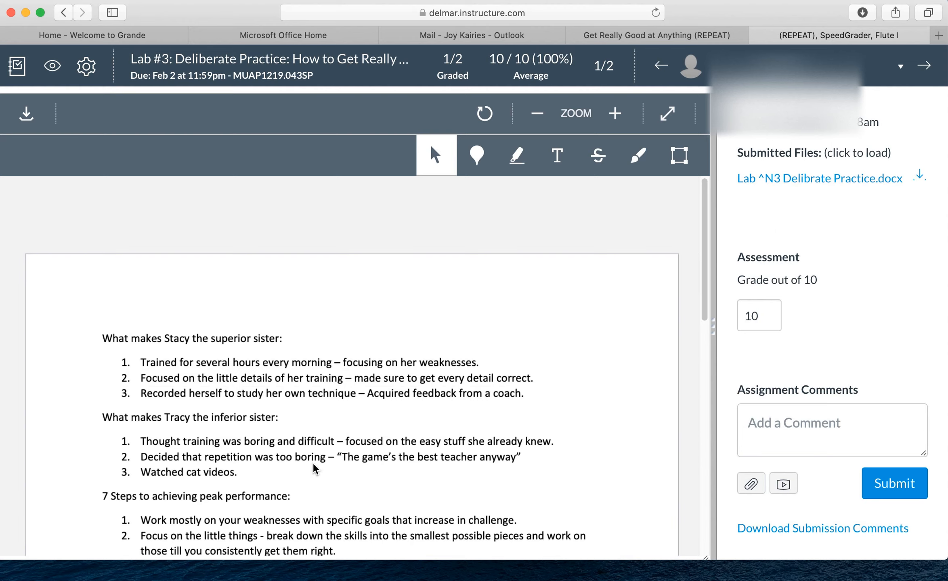
drag(705, 224, 700, 257)
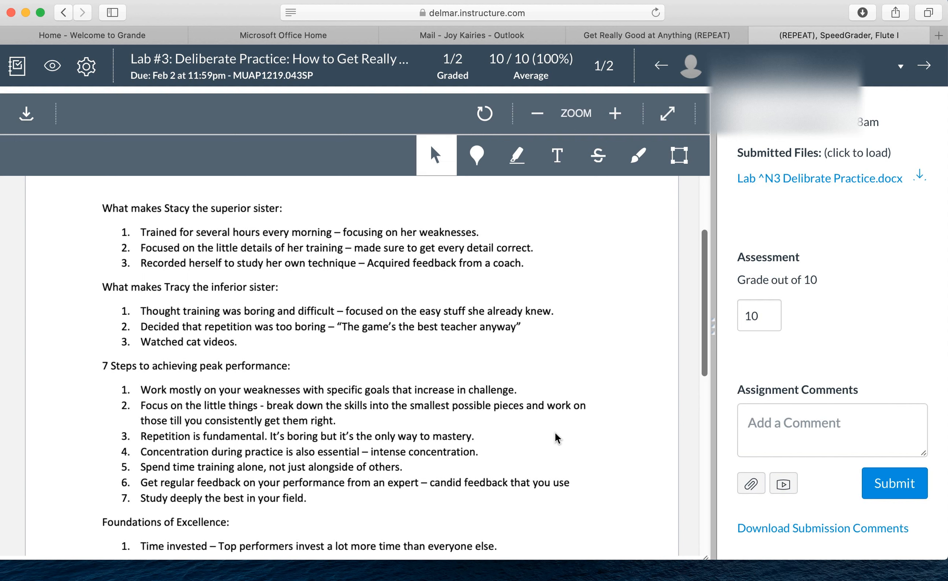
click(861, 423)
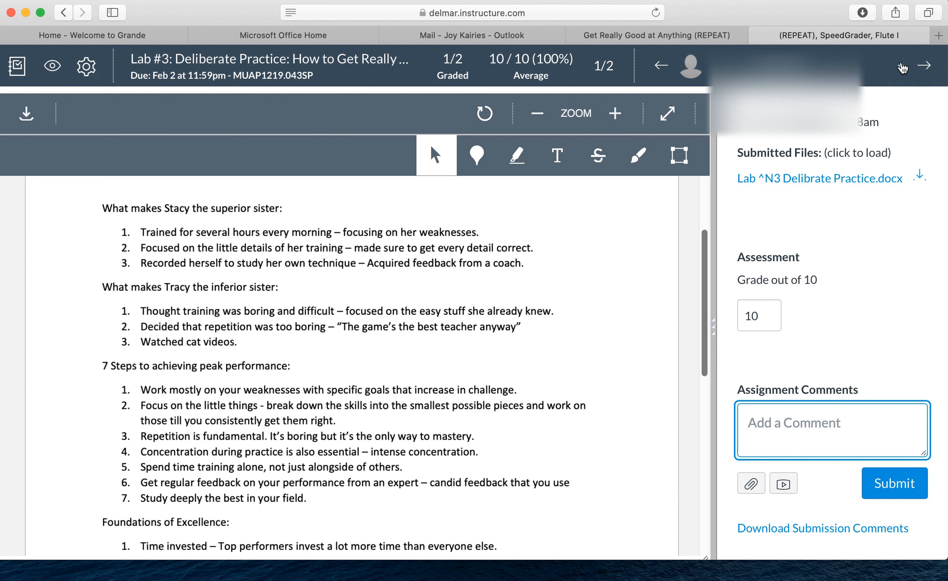
click(902, 67)
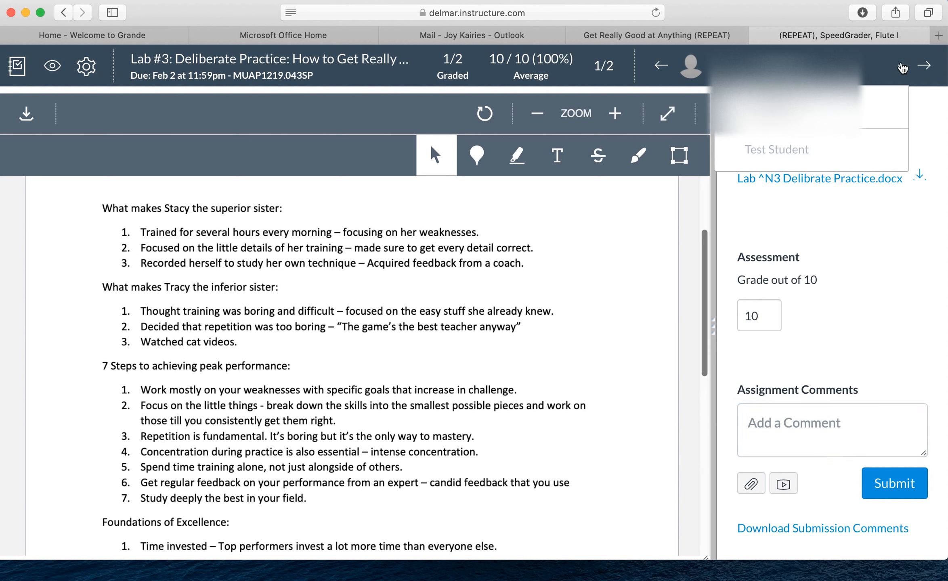
click(903, 68)
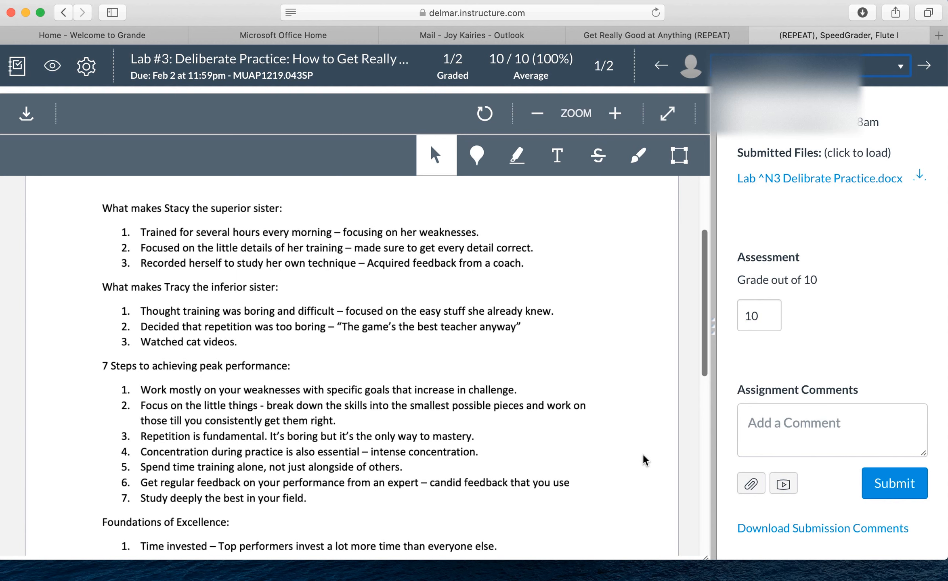
scroll(644, 460, down, 10)
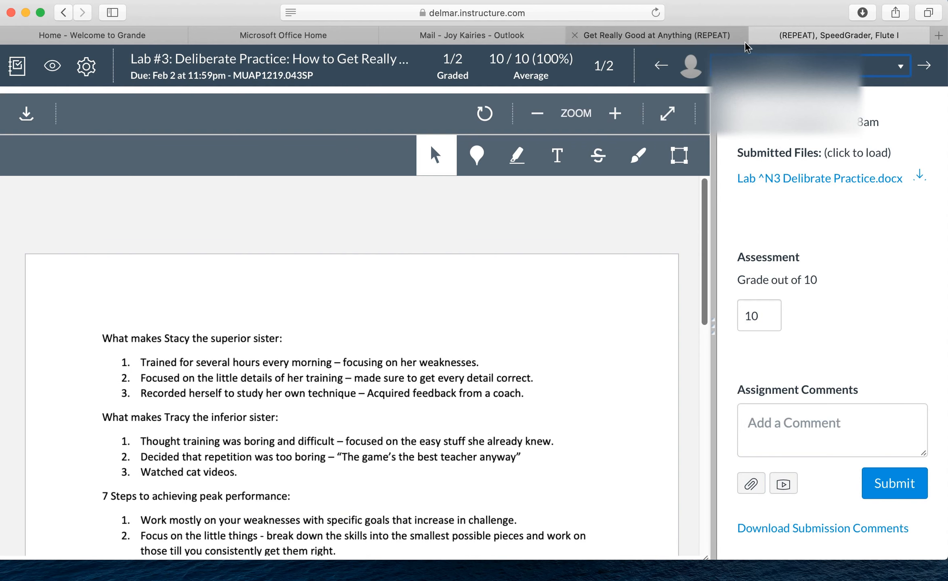
click(756, 35)
Open a new rubric form for Lab #3 and examine its title, criteria, ratings and grading options
scroll(749, 352, down, 15)
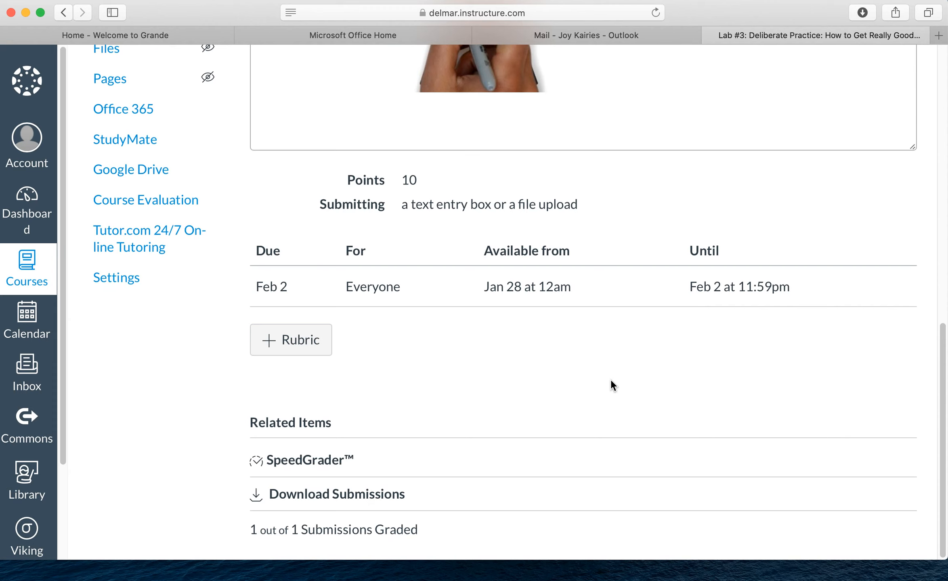
scroll(611, 379, up, 3)
scroll(610, 379, down, 2)
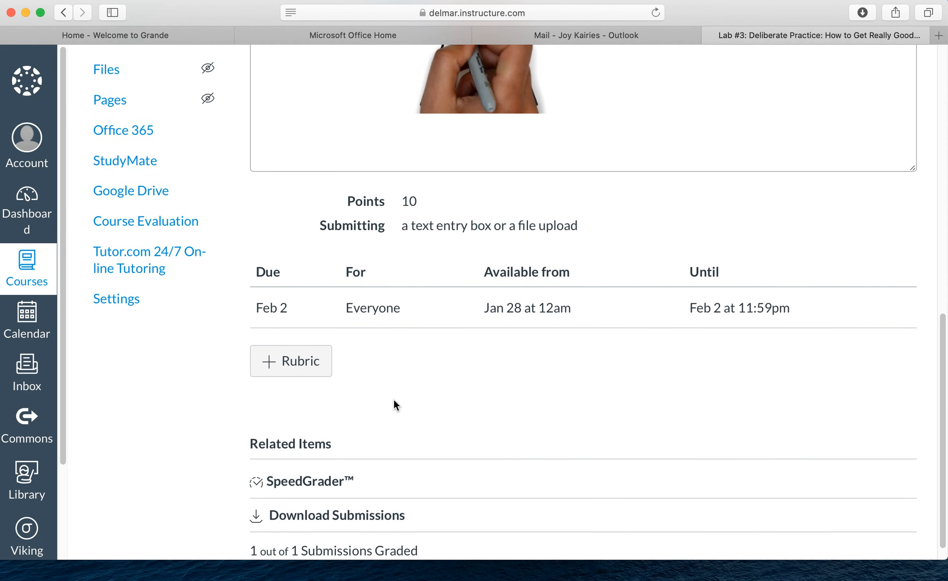
click(271, 364)
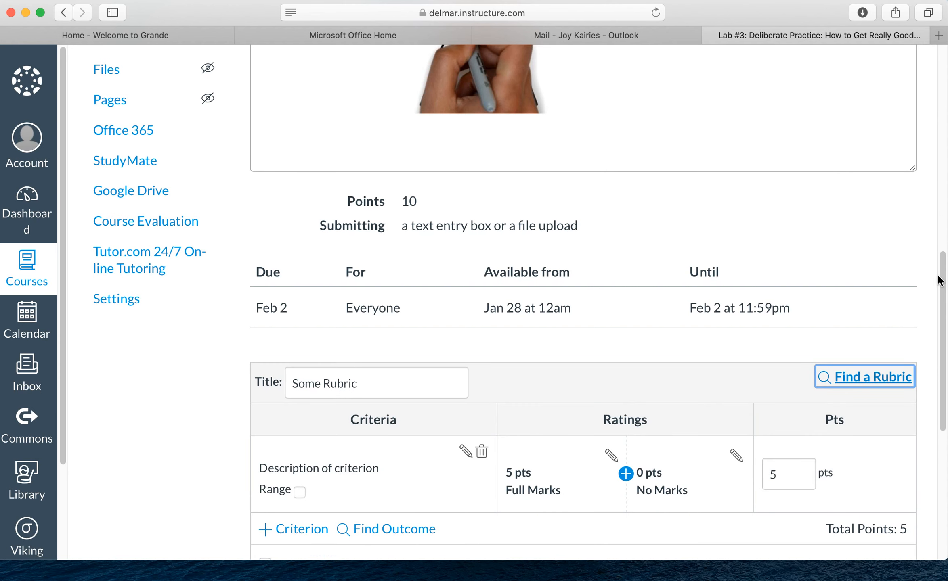
scroll(499, 234, down, 5)
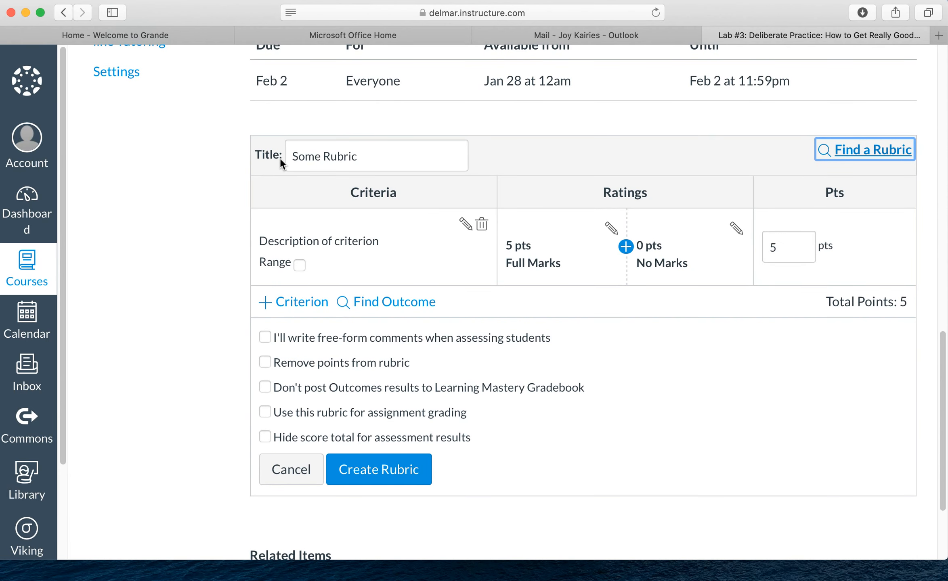
Examine the rubric's criterion editor and the editor for an additional rating, cancelling both without changes
click(464, 226)
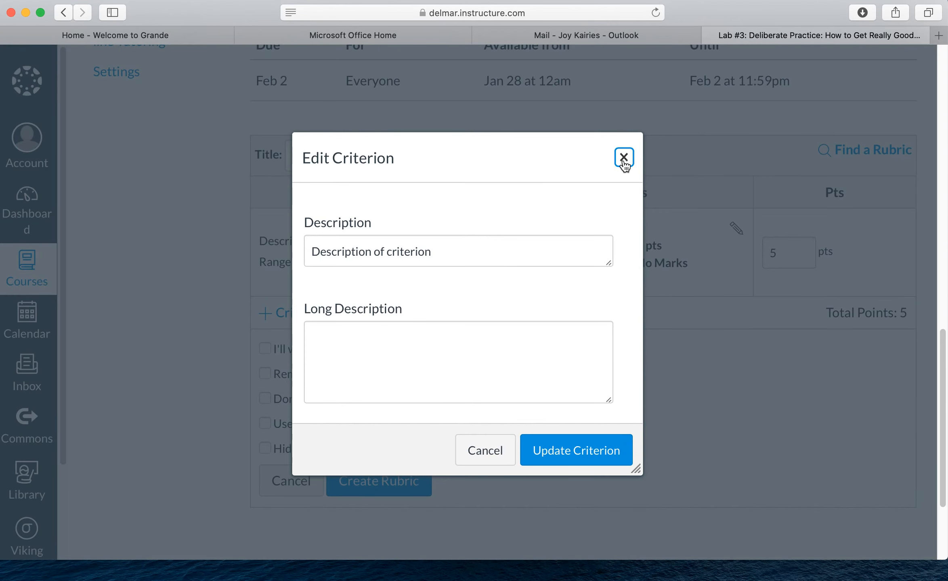
click(623, 157)
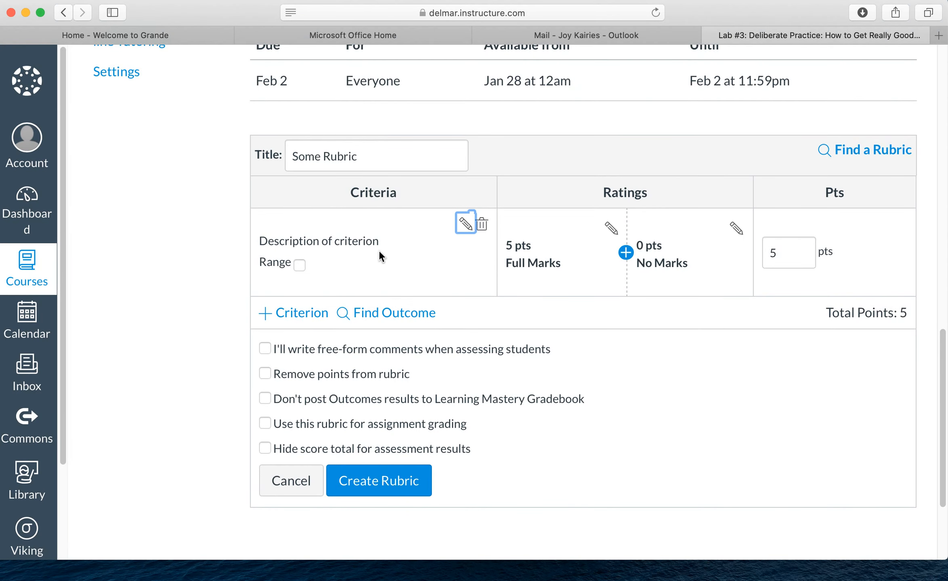
click(626, 254)
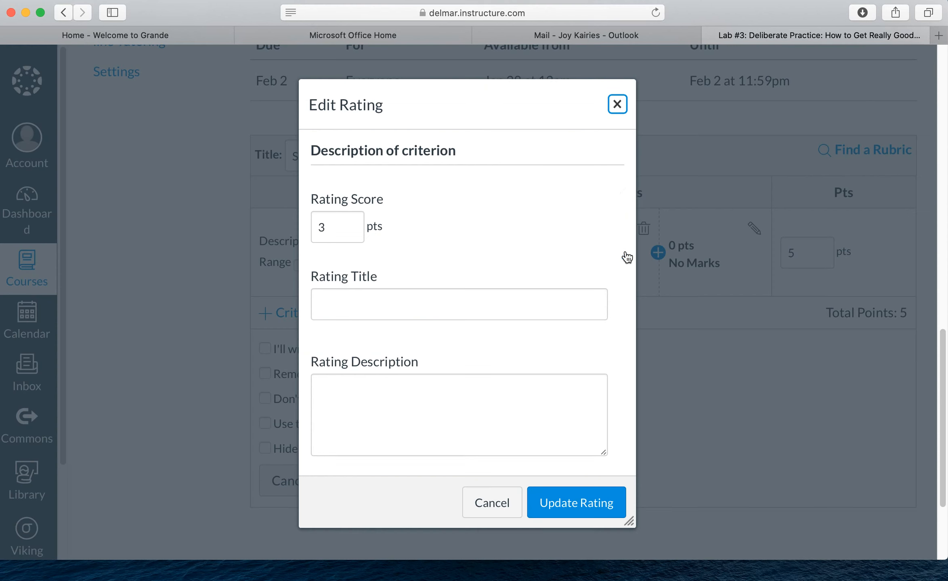
click(617, 104)
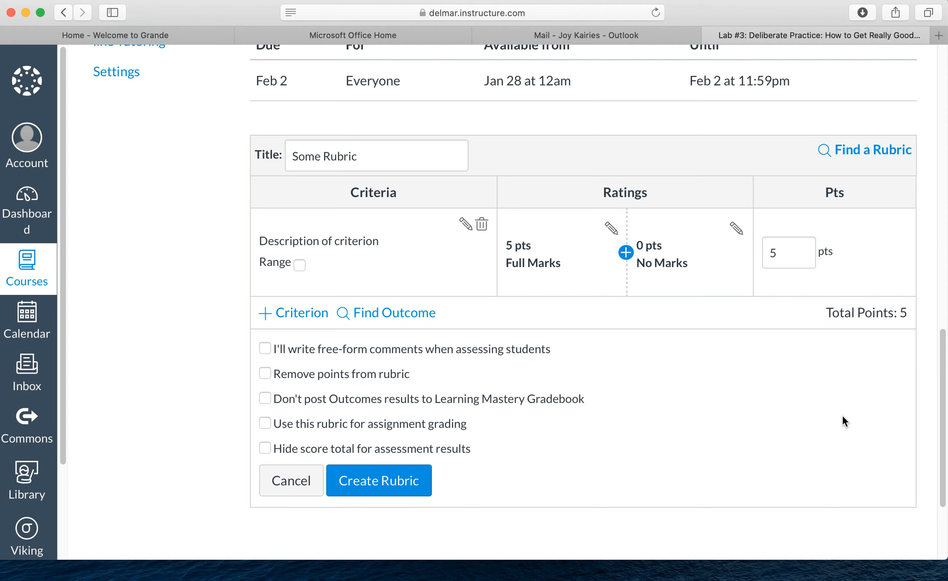
Open the course's rubric management page through Outcomes and look over the existing course rubrics
scroll(842, 422, up, 2)
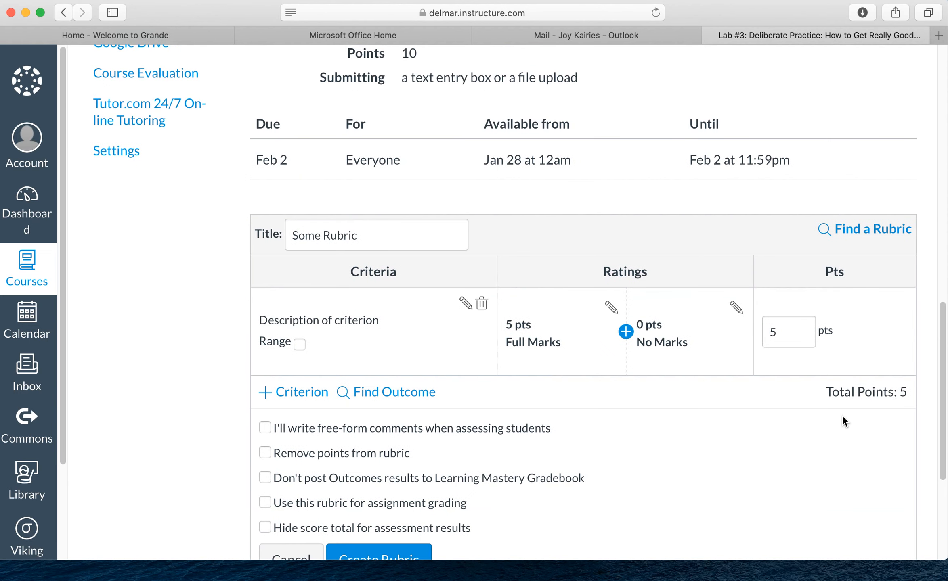
scroll(843, 417, up, 7)
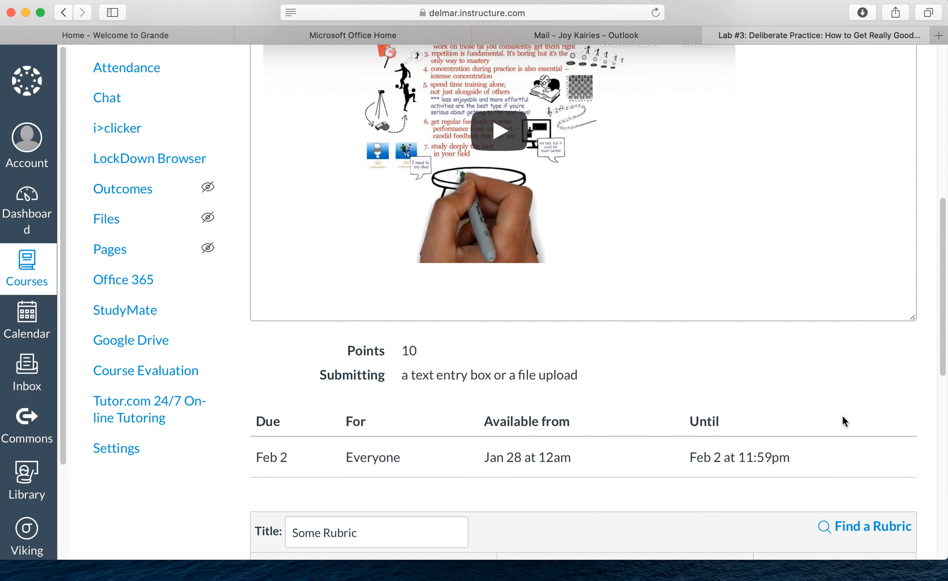
click(125, 193)
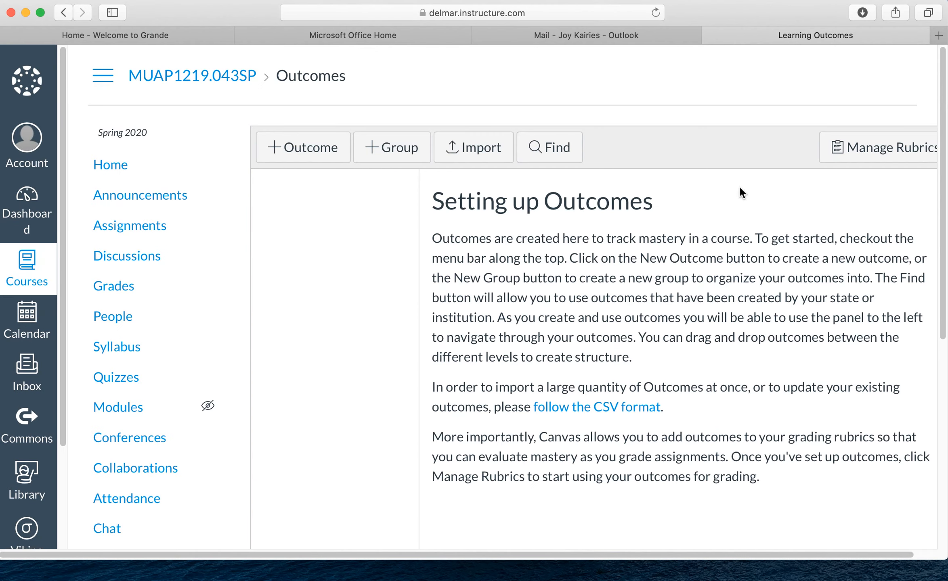
click(878, 150)
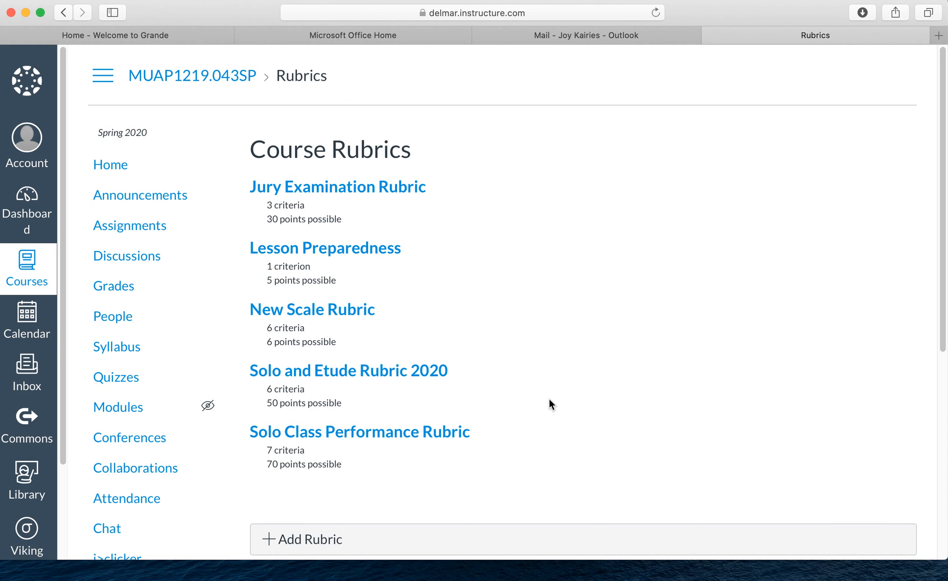
scroll(548, 398, down, 5)
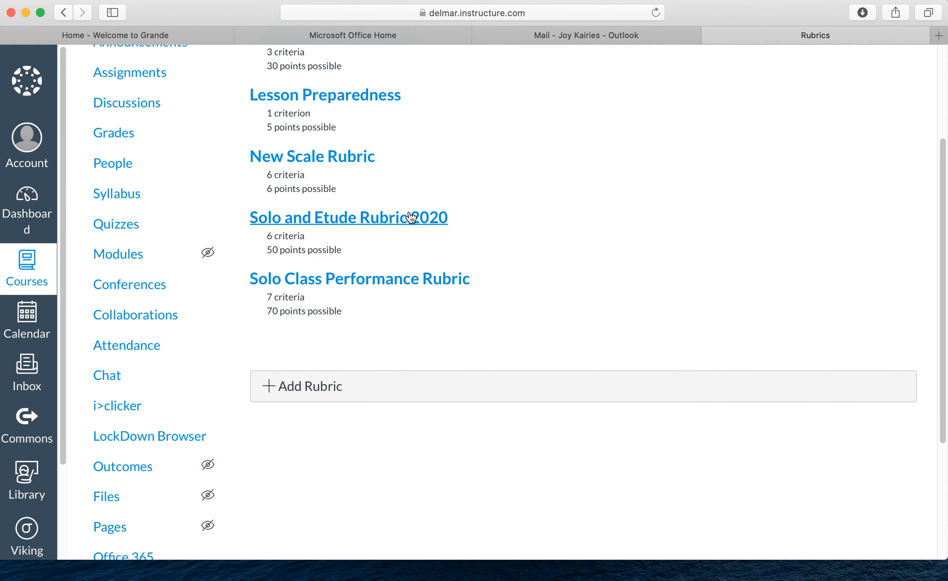
scroll(417, 210, up, 5)
scroll(417, 211, down, 3)
scroll(417, 214, down, 3)
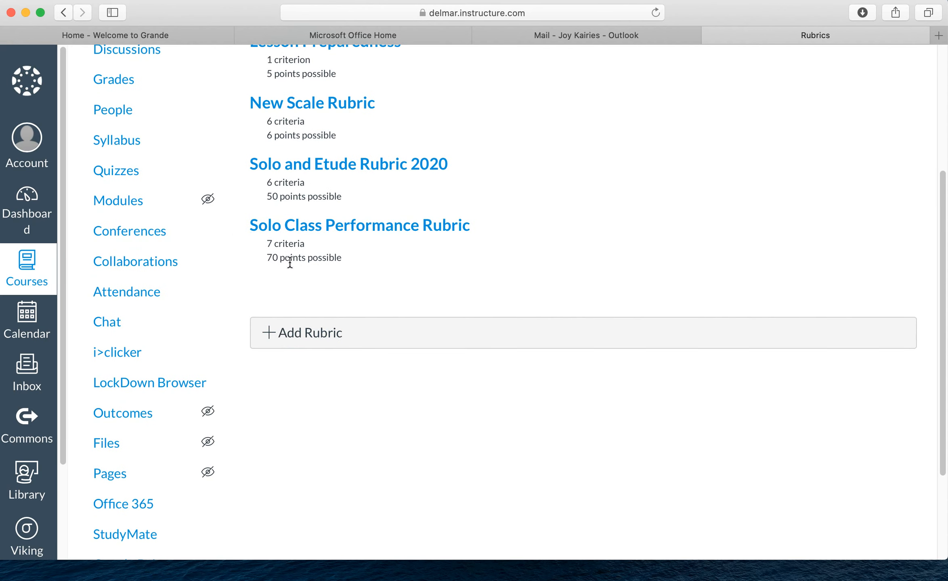
scroll(142, 149, up, 3)
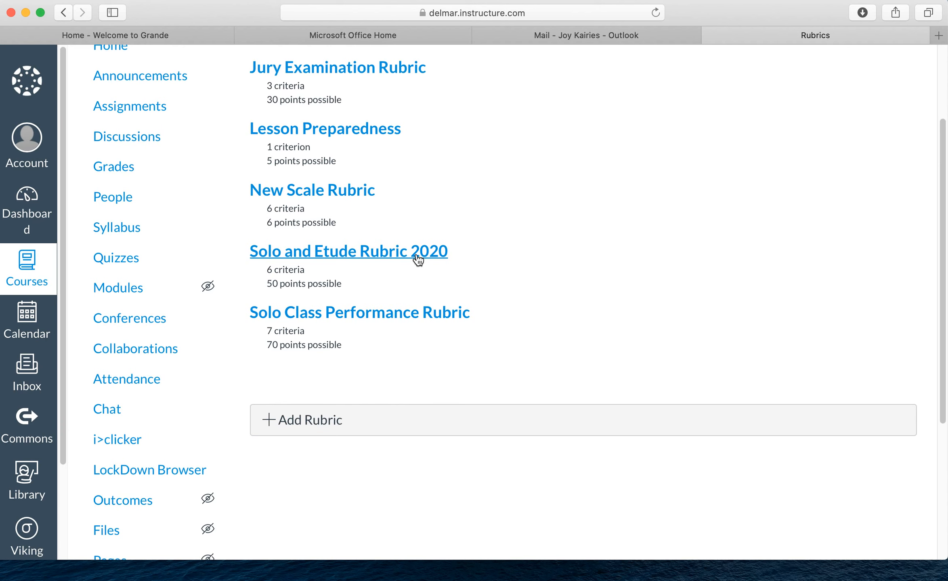
Return to the course's assignments list and locate Lab #7: Tone Quality below Lab #6
click(130, 107)
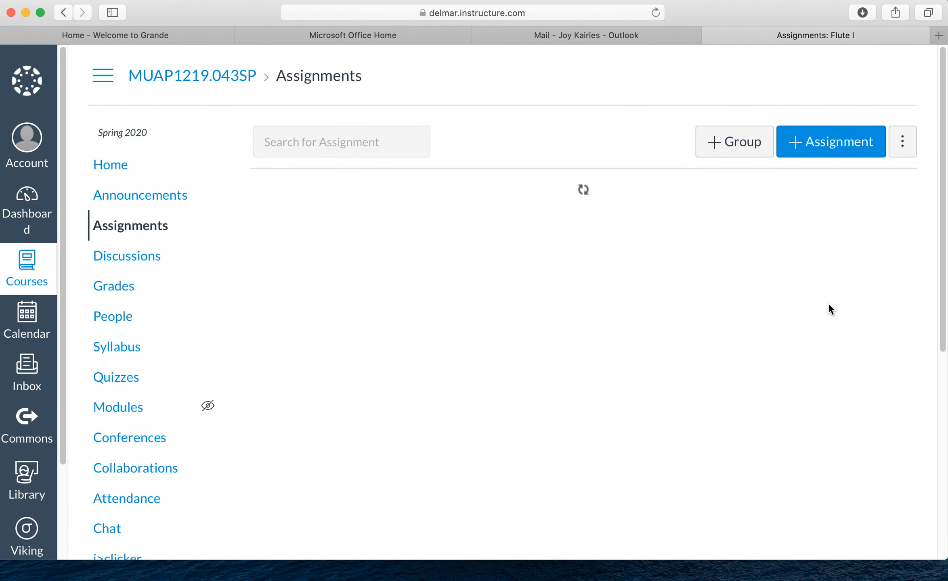
scroll(938, 74, down, 15)
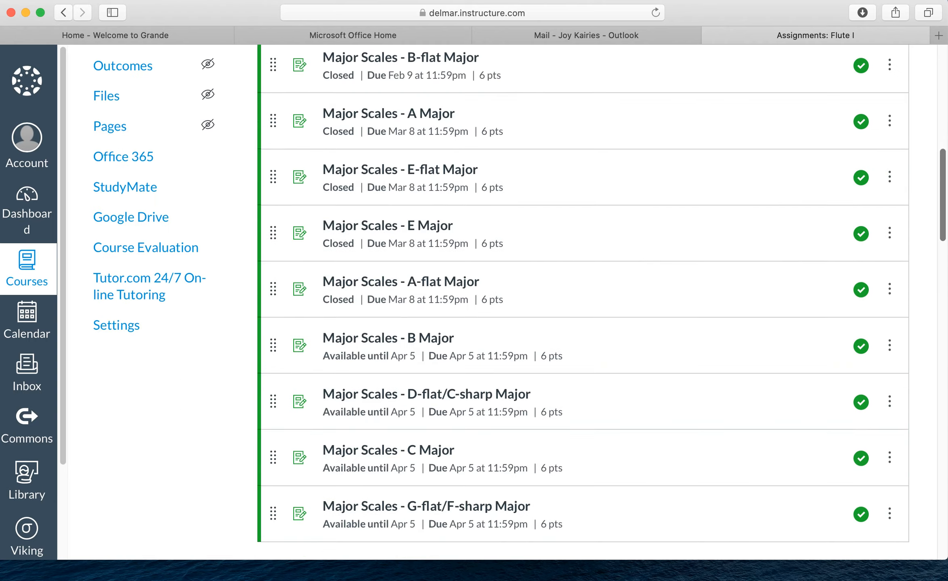
scroll(601, 303, down, 20)
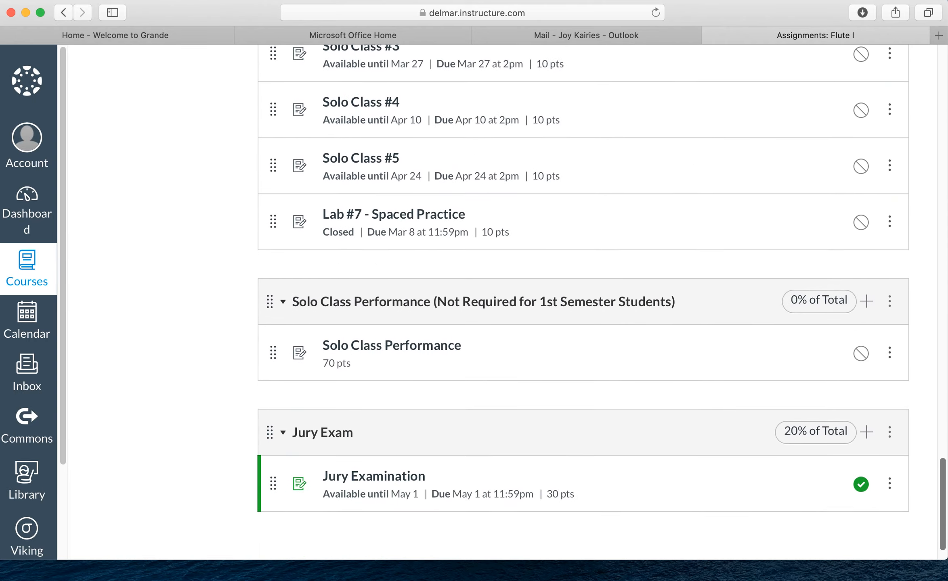
scroll(583, 303, up, 4)
scroll(531, 269, up, 5)
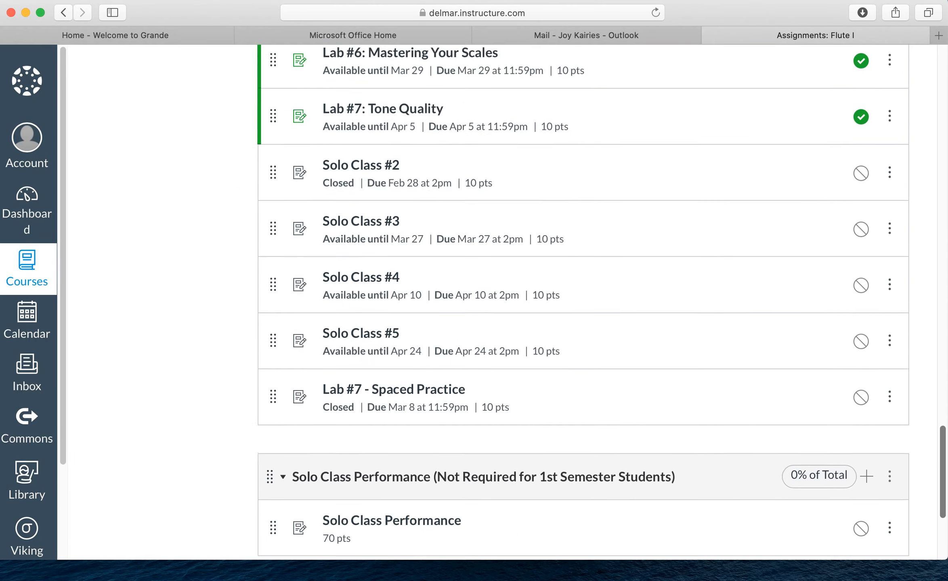
Start a new rubric for the Lab #7: Tone Quality assignment and open the search for existing rubrics
click(394, 209)
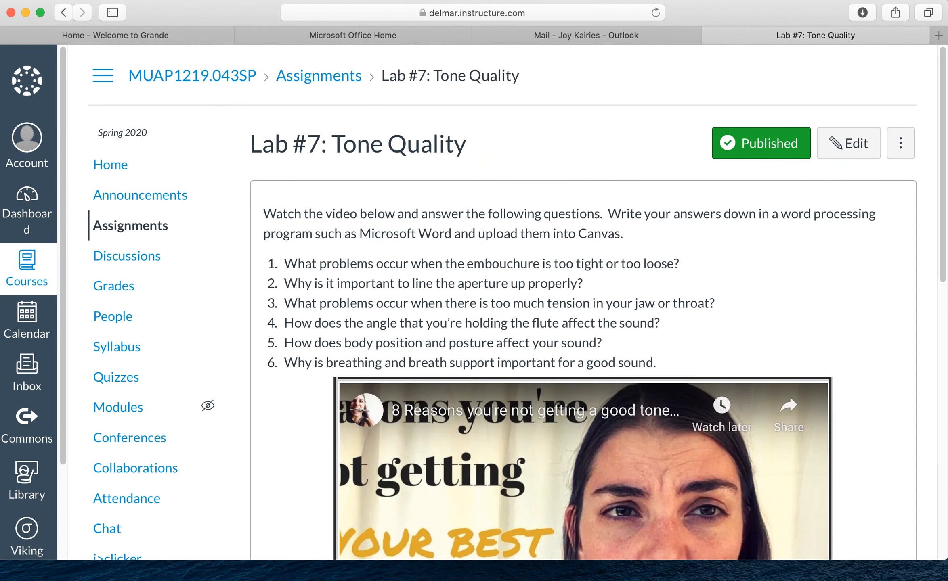
scroll(518, 303, down, 8)
scroll(519, 303, down, 8)
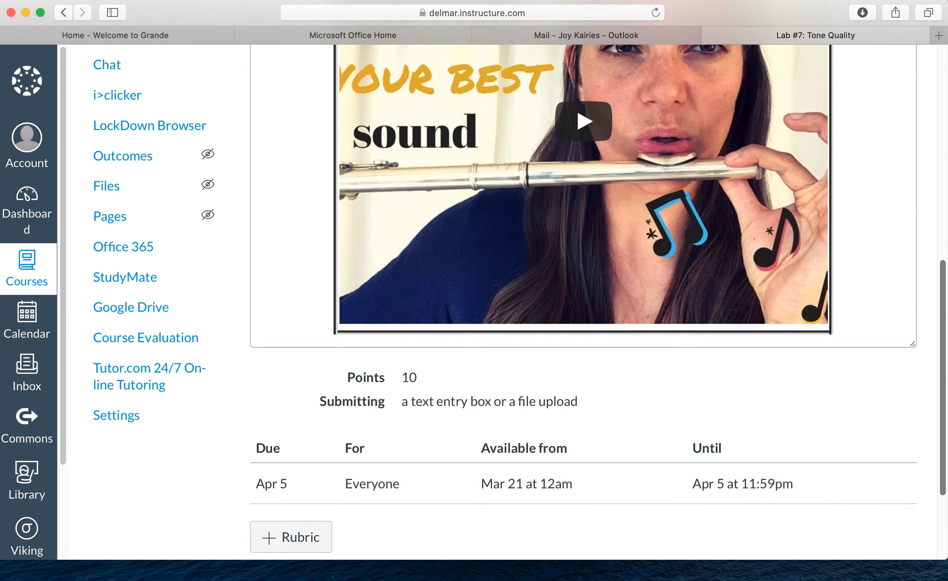
click(281, 460)
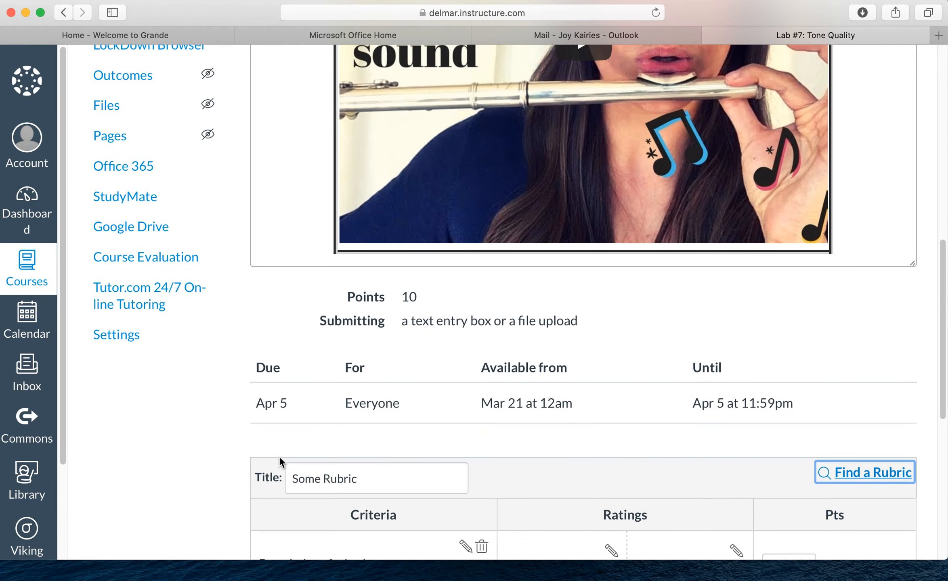
click(861, 475)
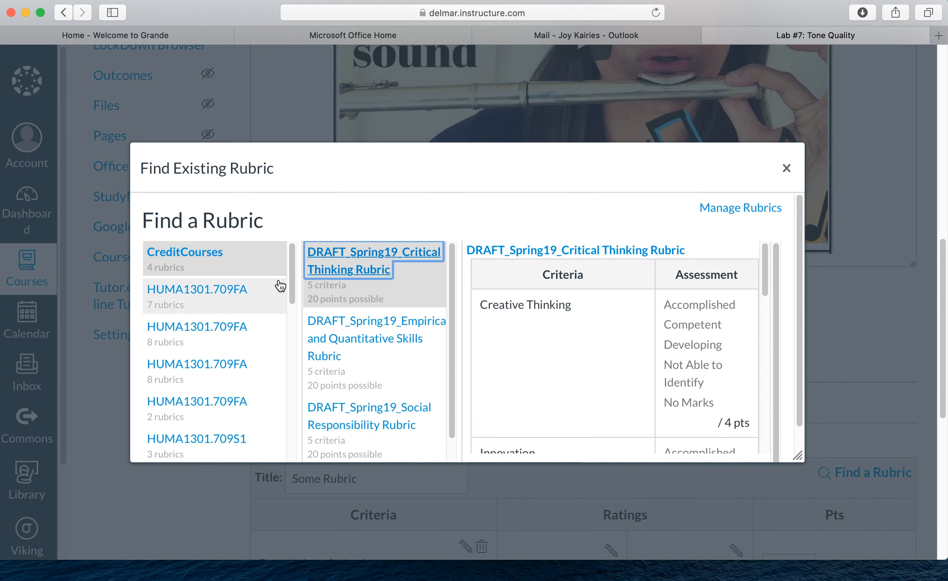
Attach the existing Solo and Etude Rubric 2020 from the MUAP1219.043SP course with 5 rubrics to Lab #7
scroll(288, 262, down, 1)
drag(288, 261, 288, 313)
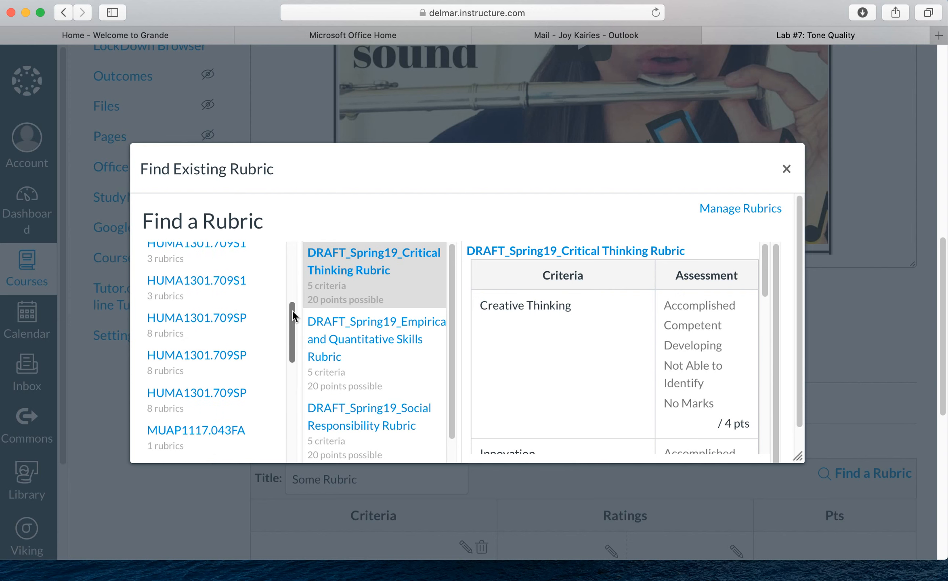
drag(293, 311, 297, 365)
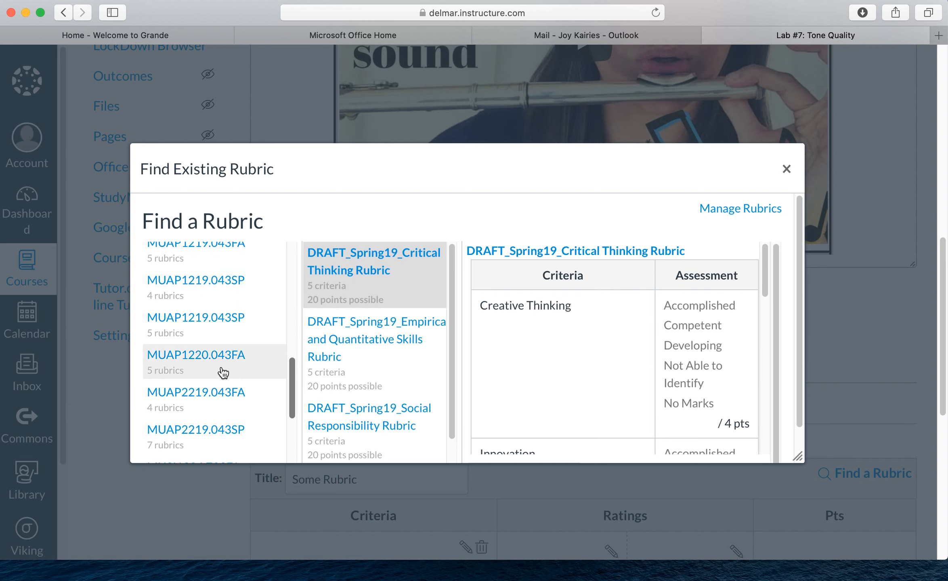
click(203, 318)
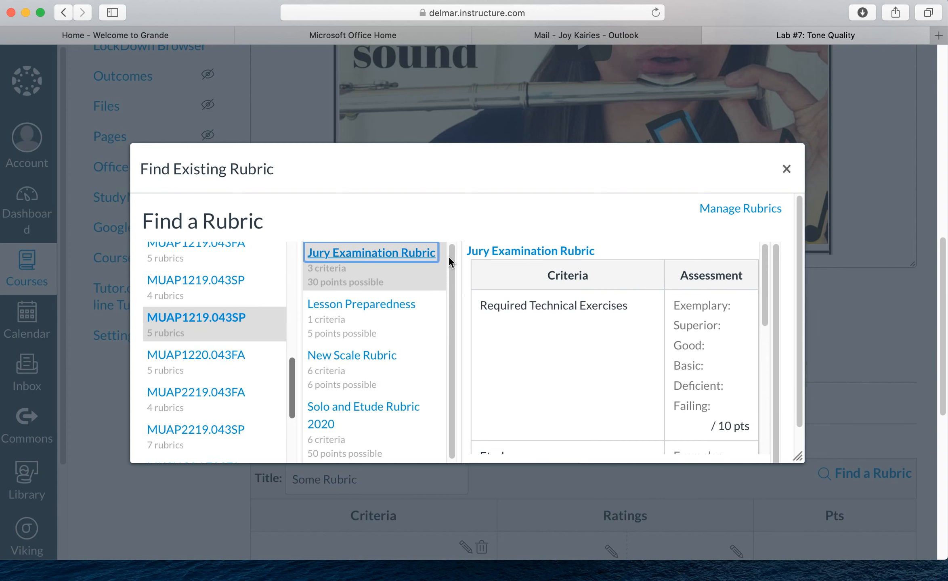
scroll(448, 295, down, 2)
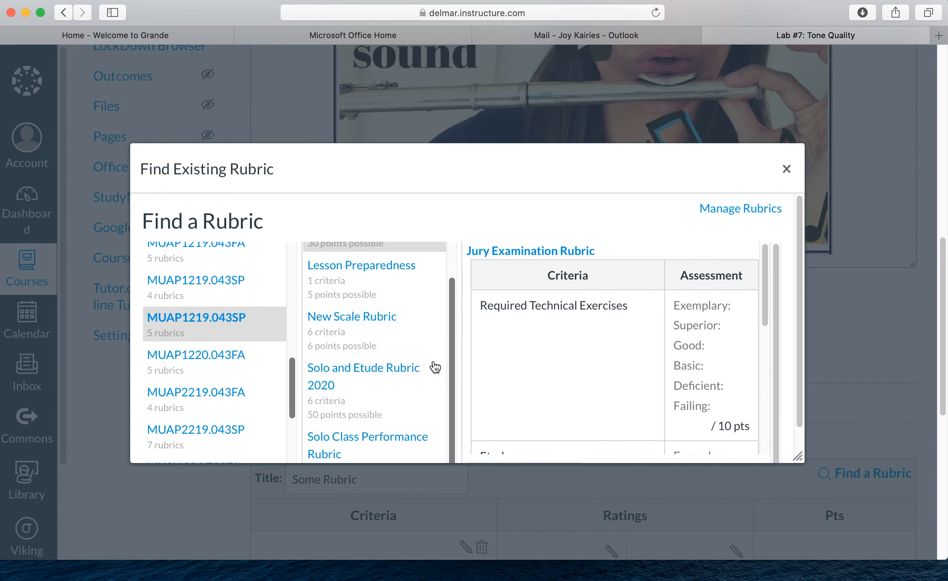
click(387, 375)
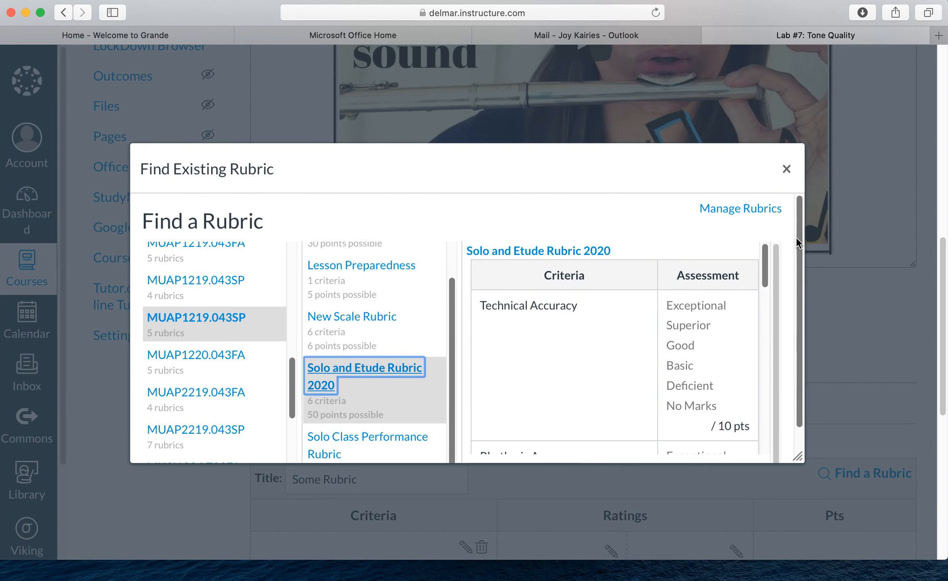
drag(795, 237, 806, 328)
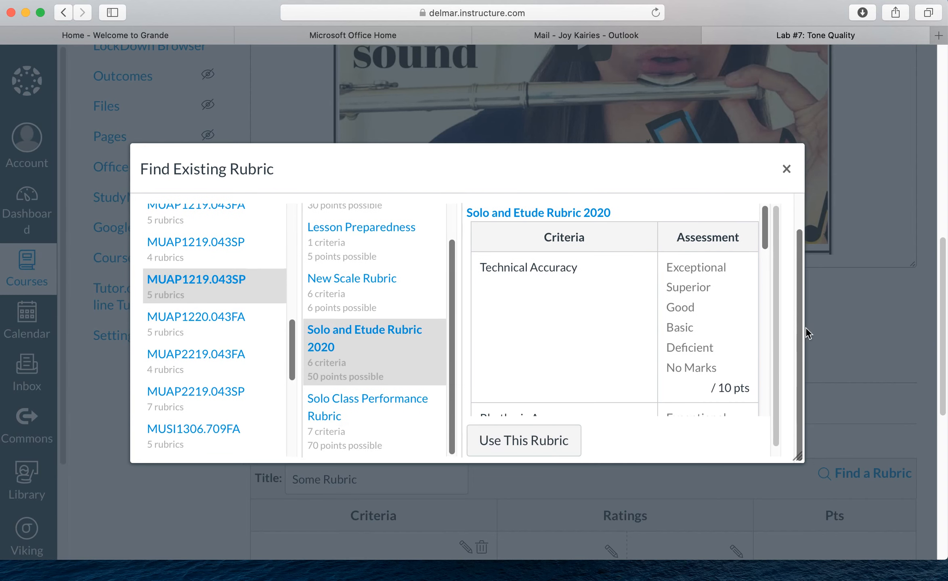
click(532, 441)
Look through the attached rubric's criteria and delete the Solo and Etude Rubric 2020 from Lab #7
scroll(602, 422, down, 10)
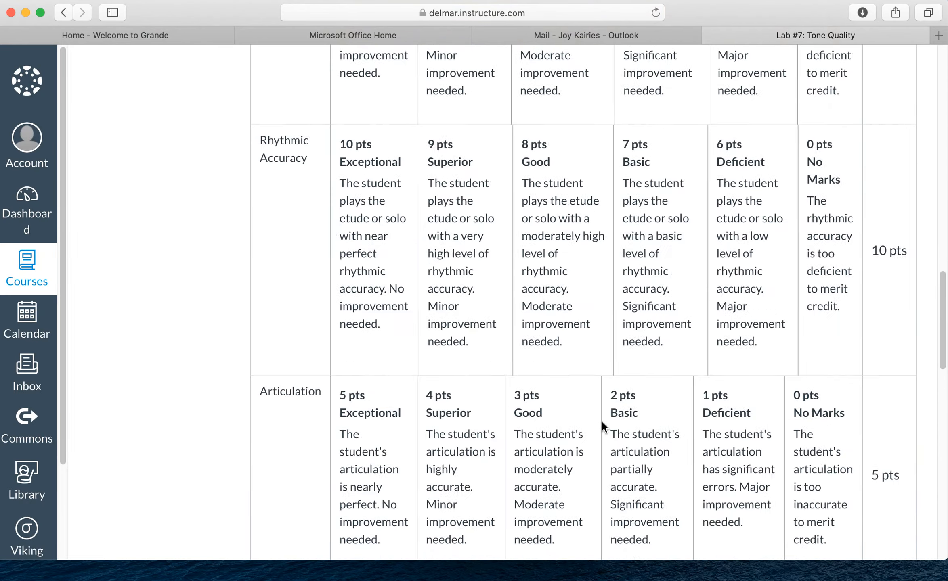
scroll(602, 421, down, 10)
scroll(602, 421, up, 10)
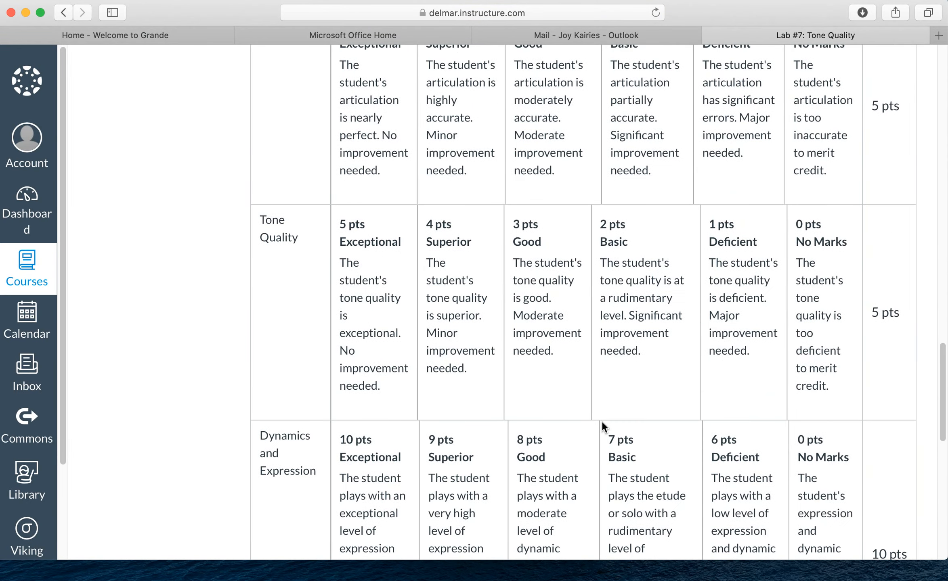
scroll(601, 422, up, 10)
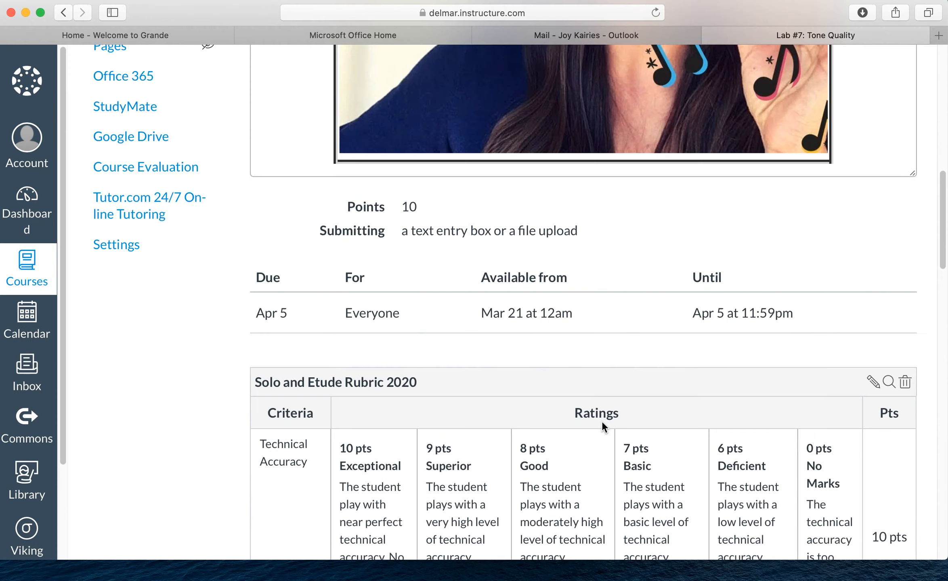
scroll(602, 421, up, 2)
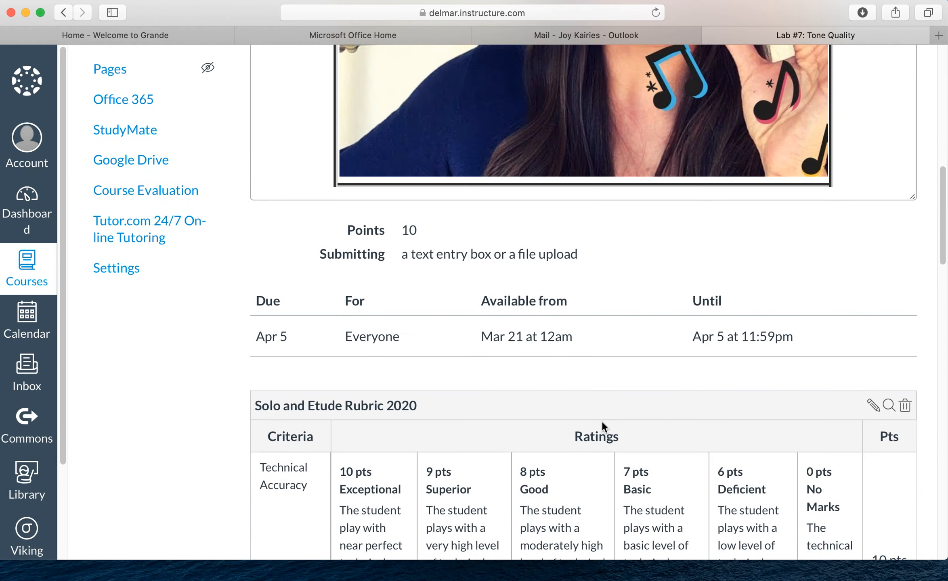
click(904, 405)
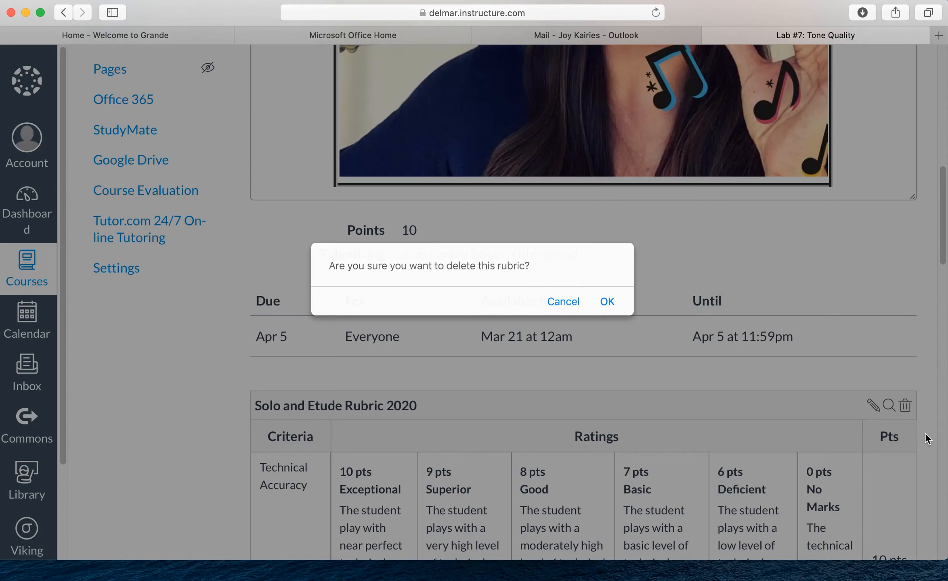
click(604, 307)
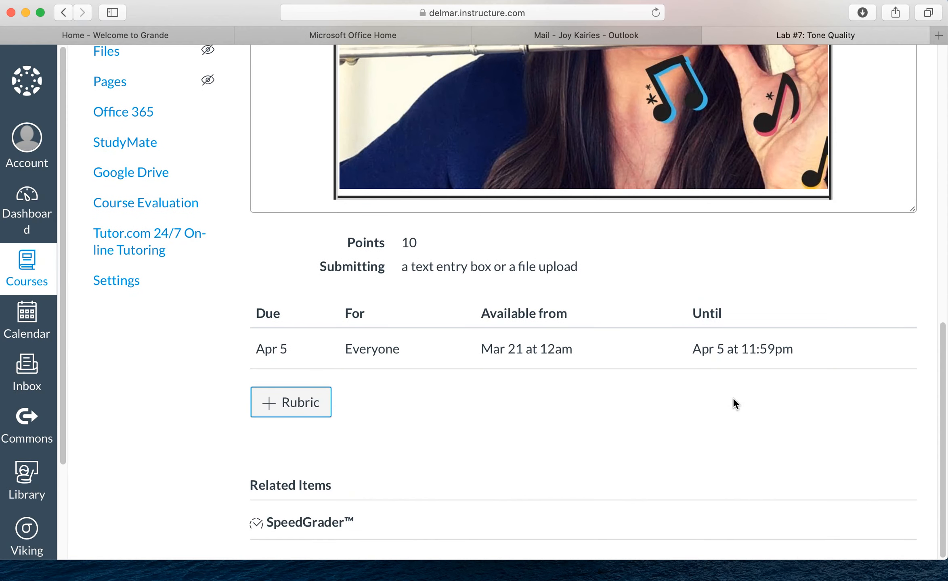
Return to the Flute I course home page and enter Student View
scroll(733, 397, up, 10)
scroll(732, 398, down, 10)
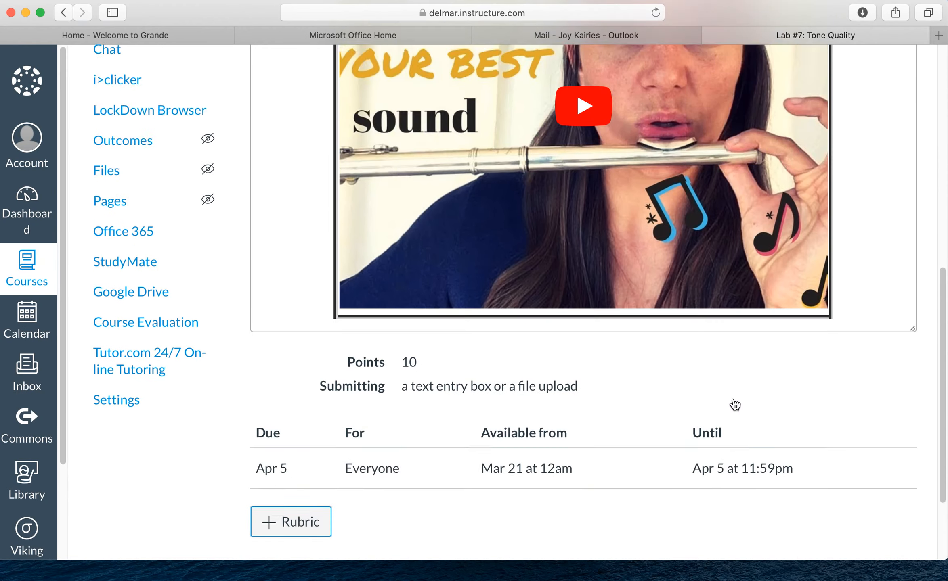
scroll(732, 397, up, 10)
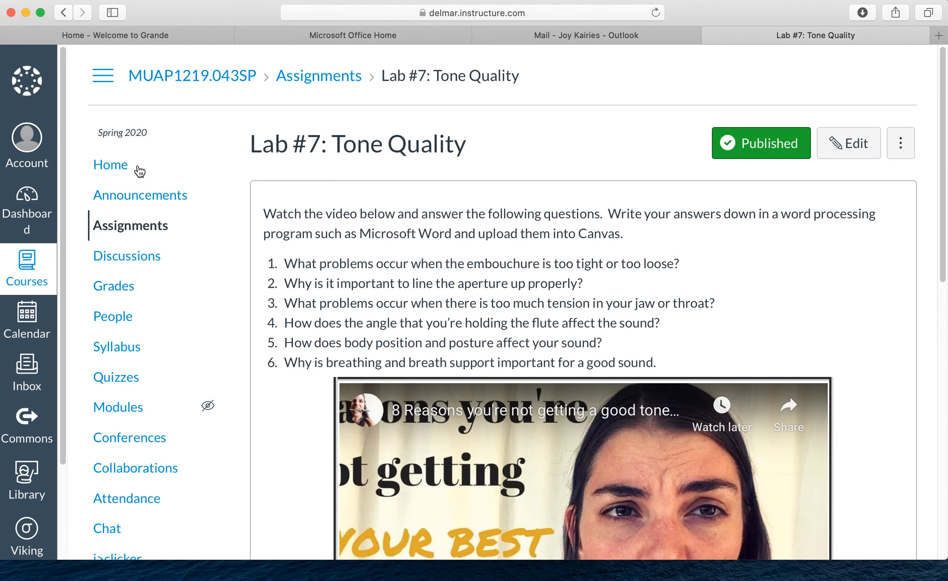
click(110, 172)
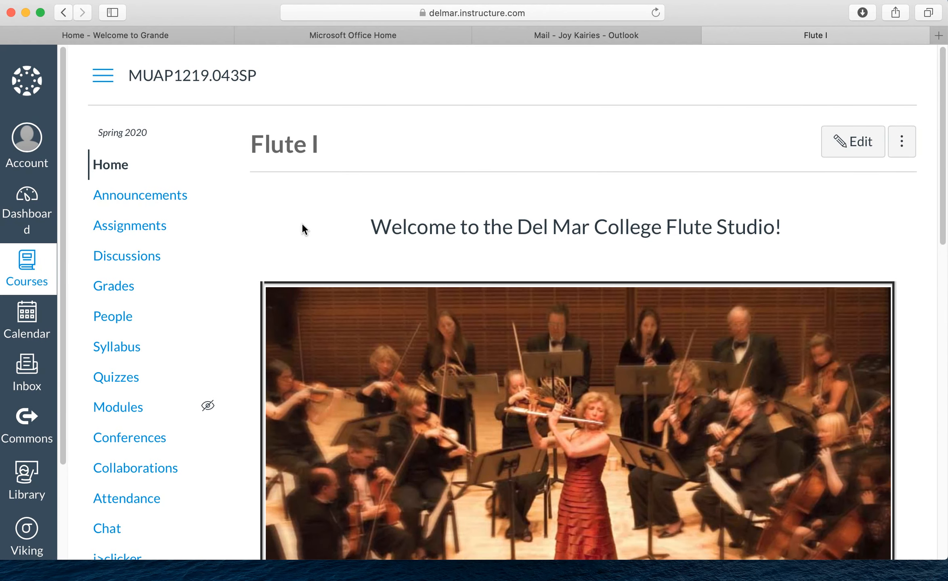
scroll(691, 376, down, 12)
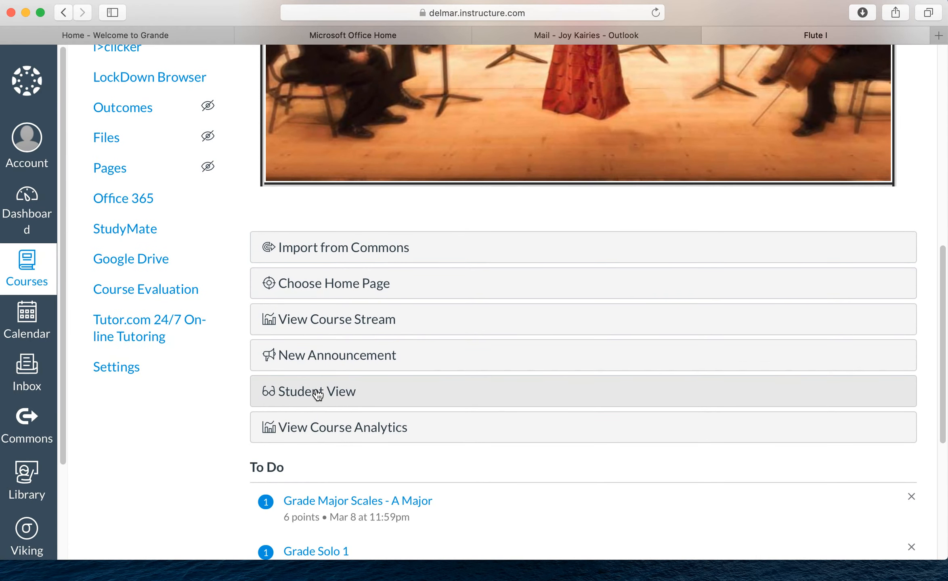
click(317, 390)
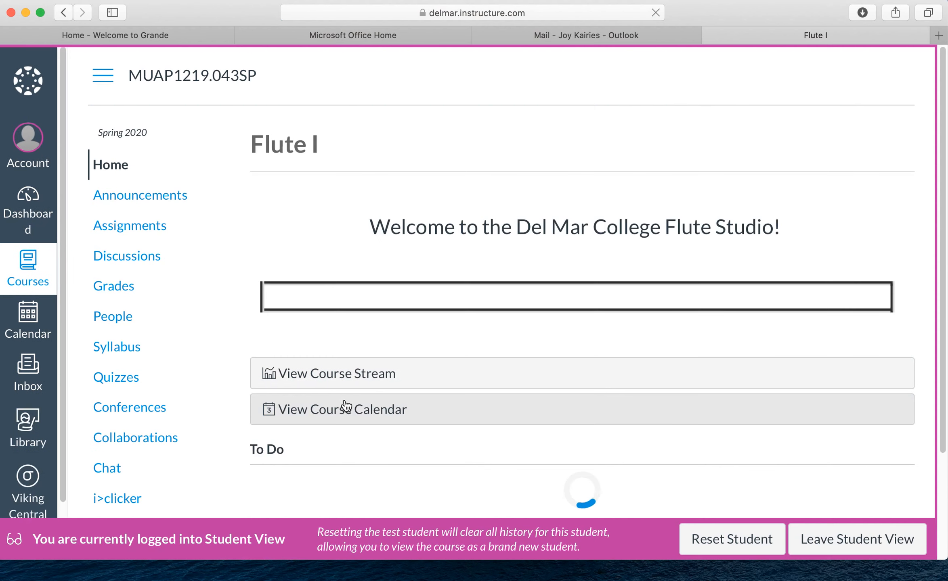
Open Lab #7: Tone Quality from the student's assignments list and review its due date, instructions and video
click(119, 221)
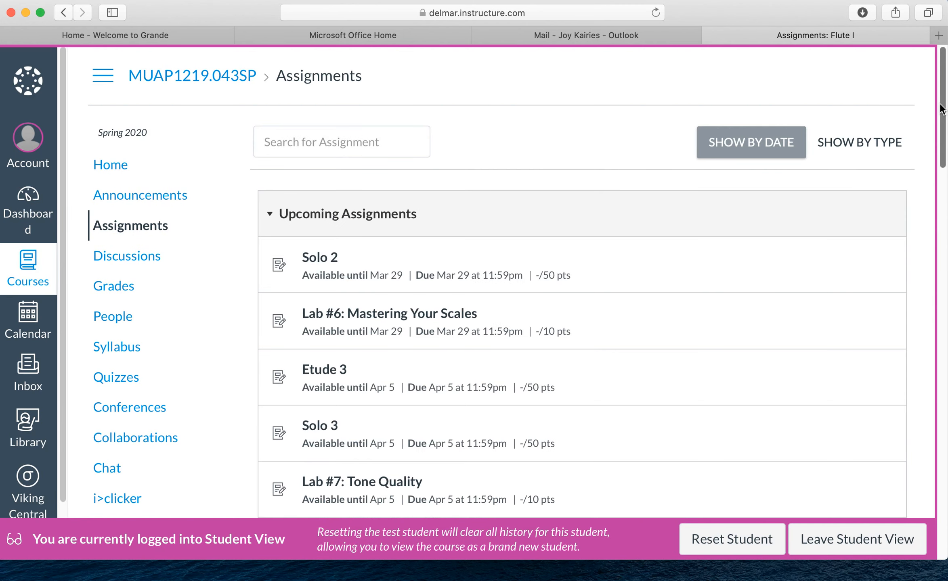
drag(941, 109, 942, 154)
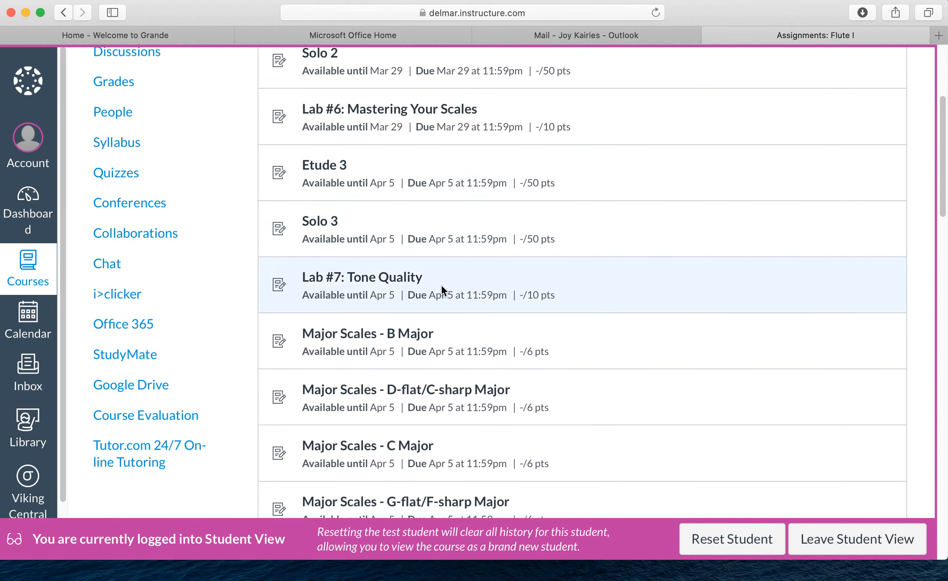
click(382, 282)
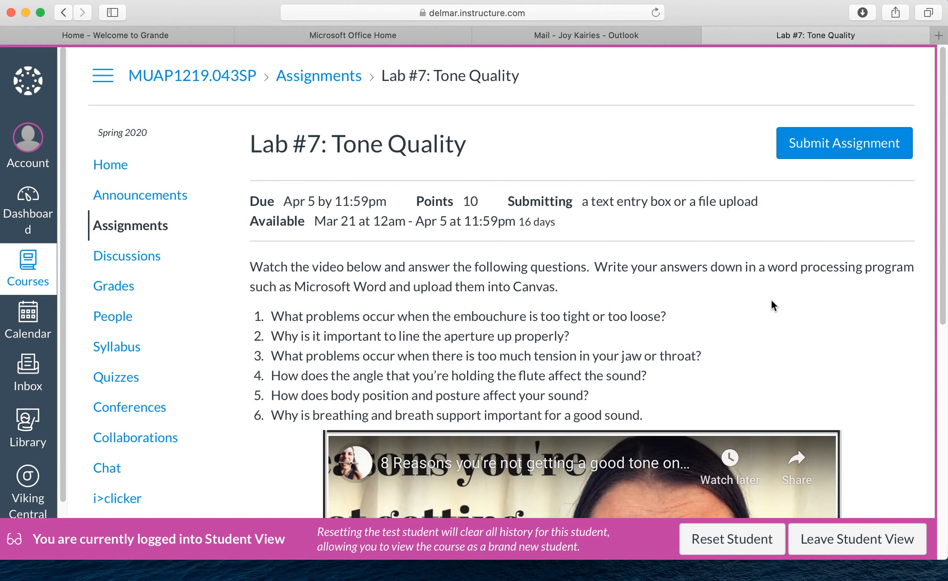
drag(944, 184, 943, 418)
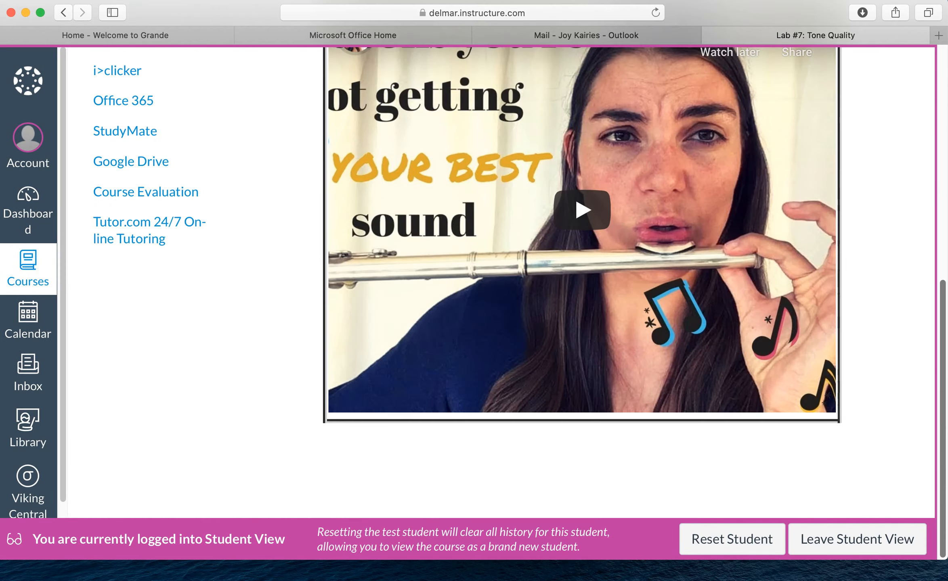
scroll(941, 180, up, 10)
scroll(941, 177, down, 2)
scroll(940, 176, up, 3)
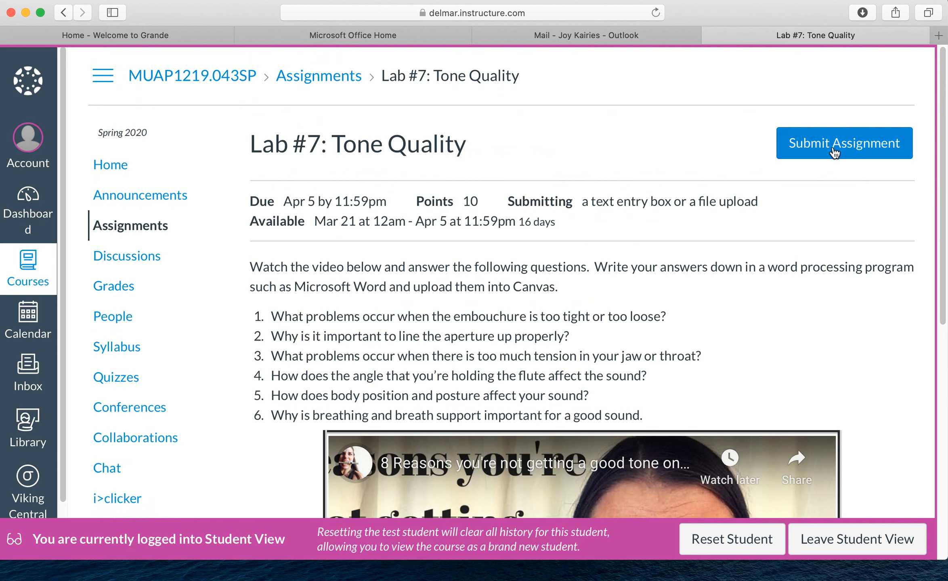
Open the student submission form for Lab #7 and examine the file upload option, cancelling the file selection
click(858, 159)
scroll(663, 449, down, 3)
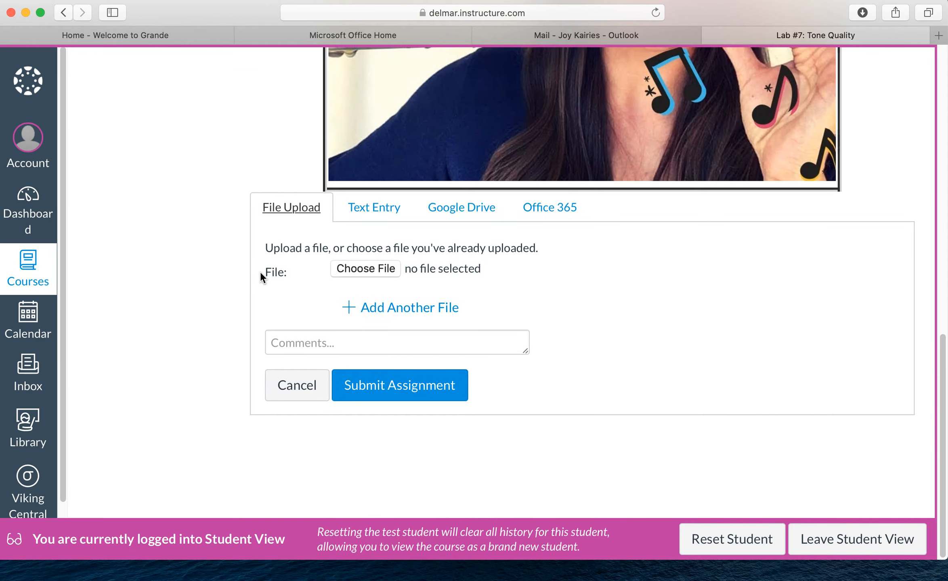
click(373, 269)
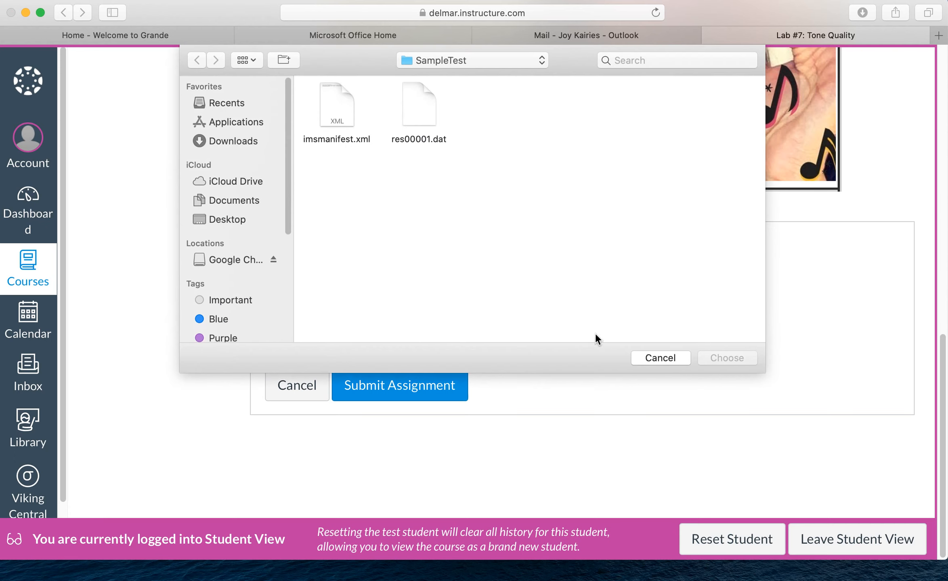
click(660, 358)
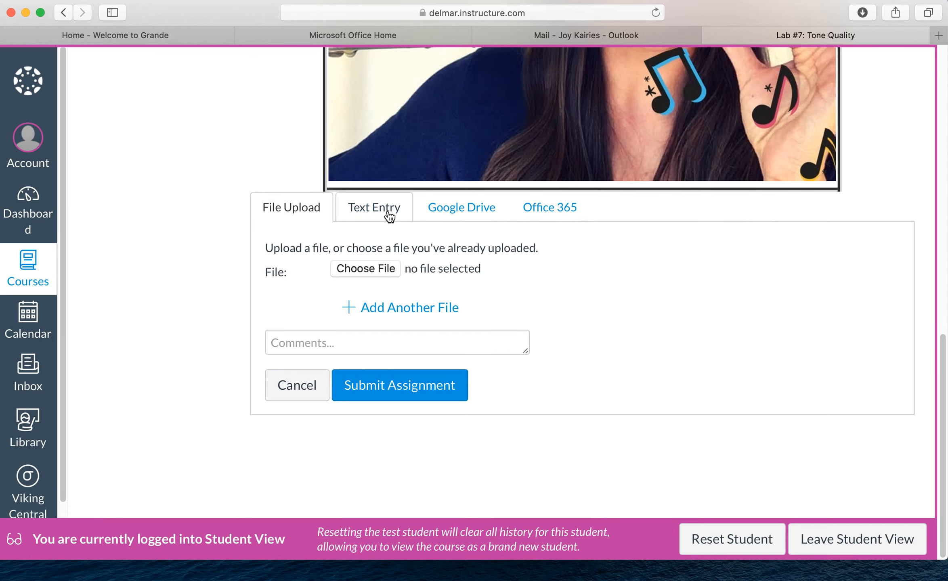
Examine the text entry submission option for Lab #7 and cancel the submission
click(389, 216)
scroll(556, 436, down, 5)
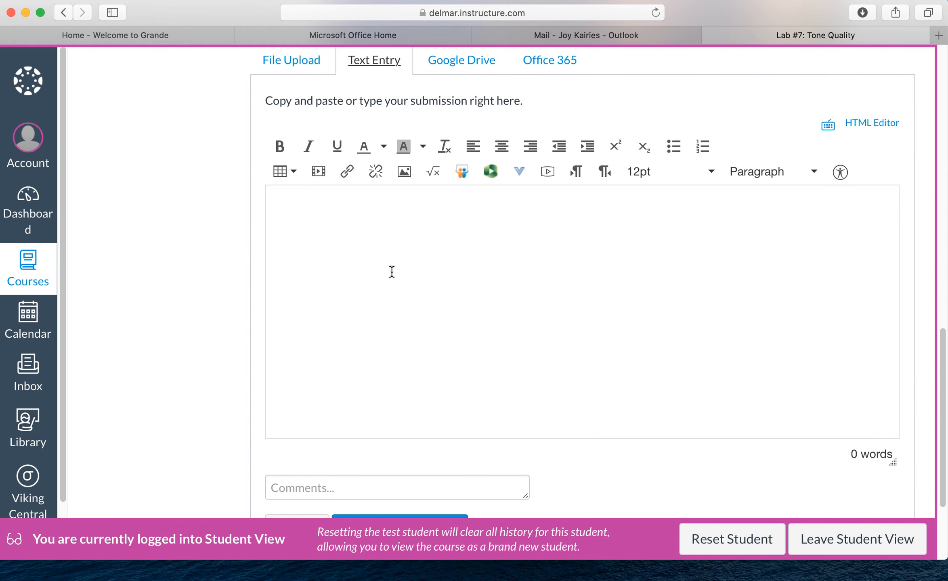
scroll(391, 274, down, 3)
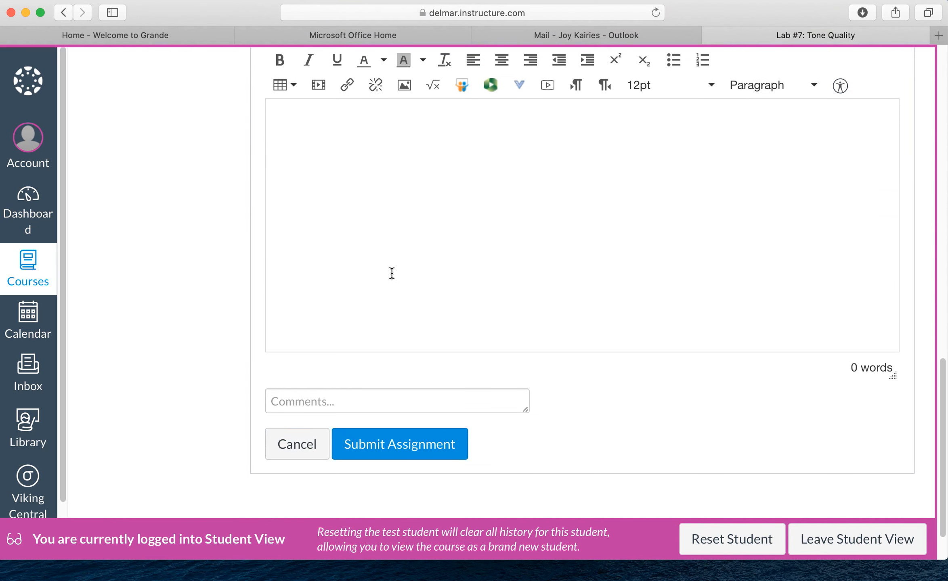
scroll(391, 273, up, 5)
scroll(453, 404, down, 5)
click(311, 395)
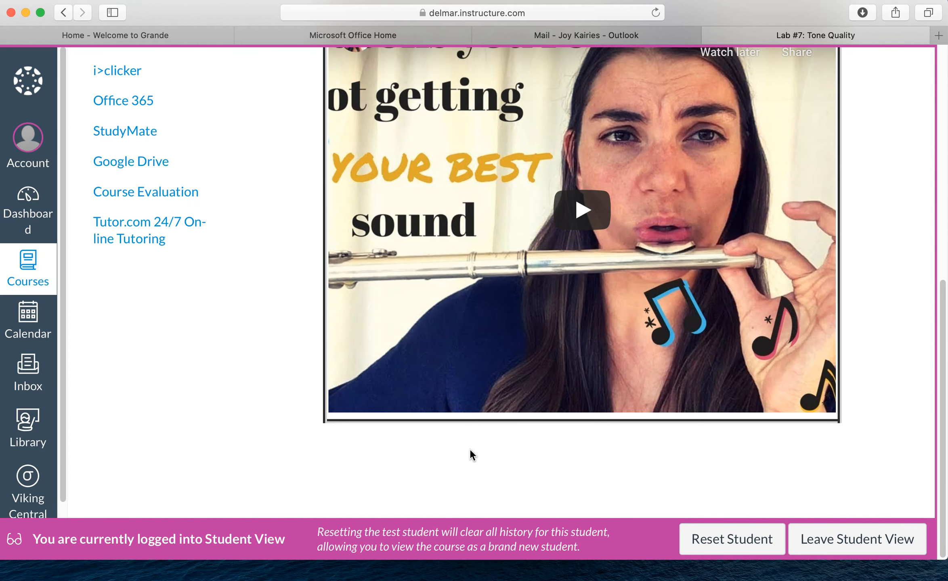
scroll(543, 437, up, 12)
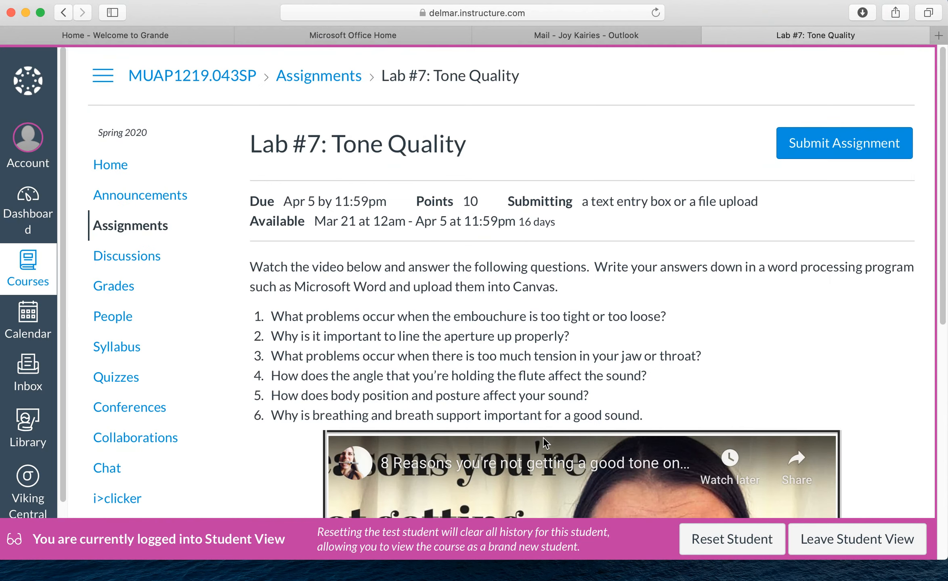
Return to the student's assignments list, leave Student View and go back to the course home page
click(138, 225)
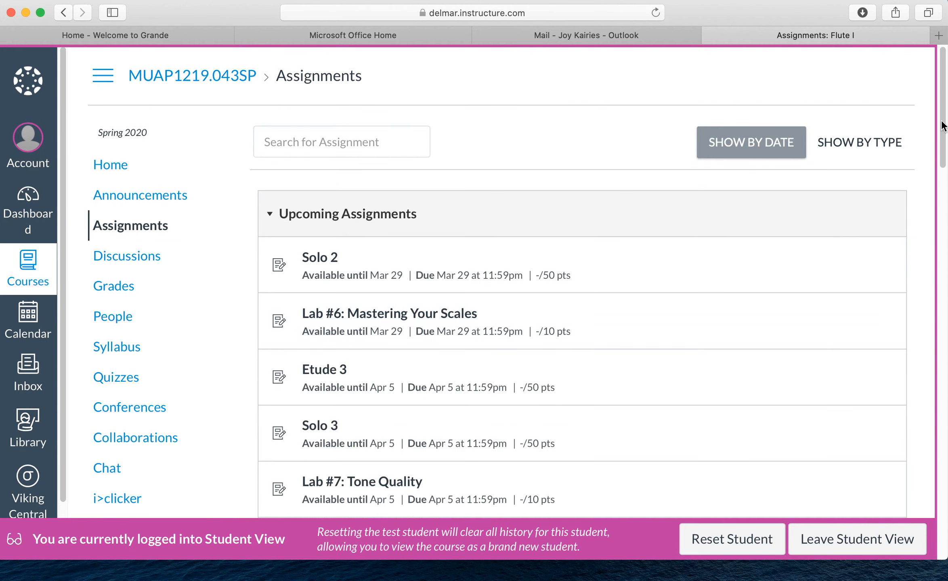
click(868, 546)
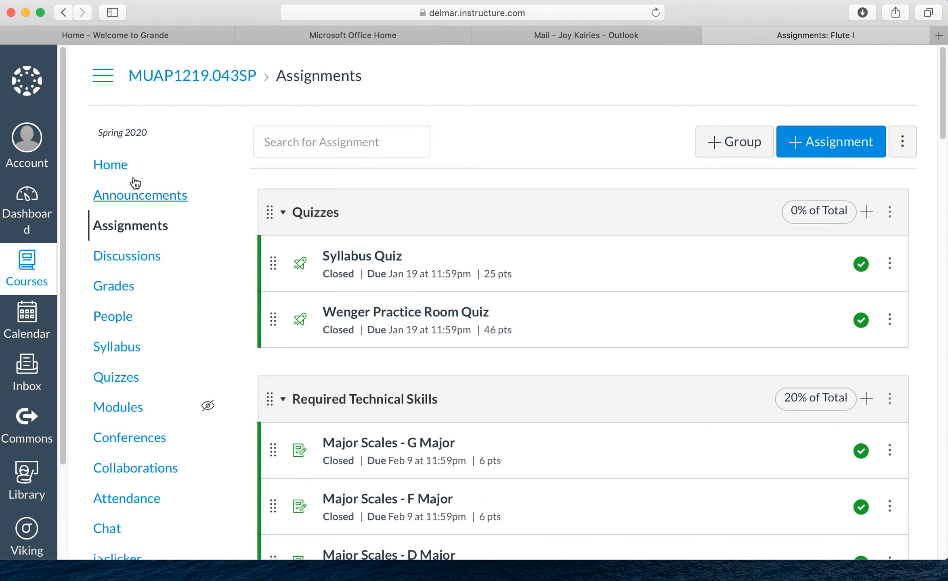
click(111, 167)
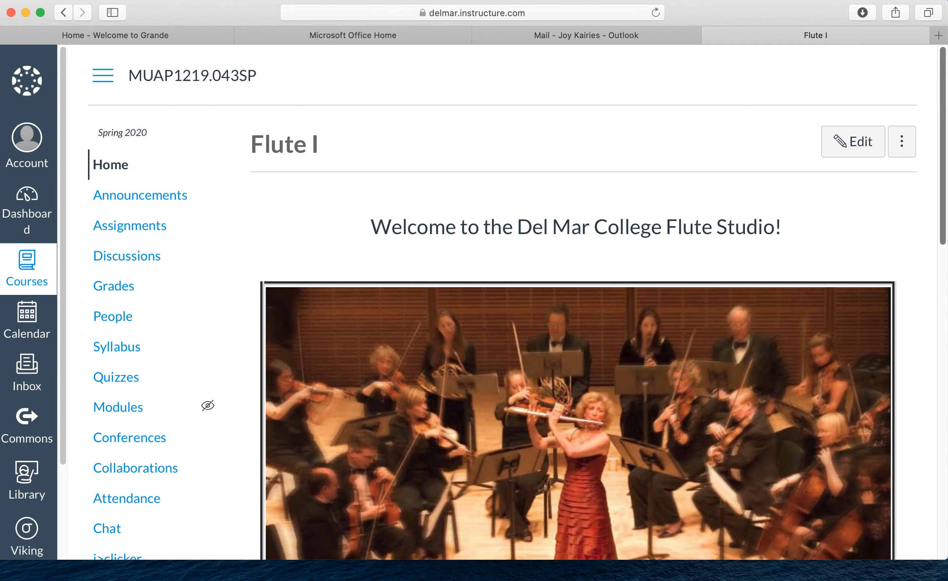
click(928, 580)
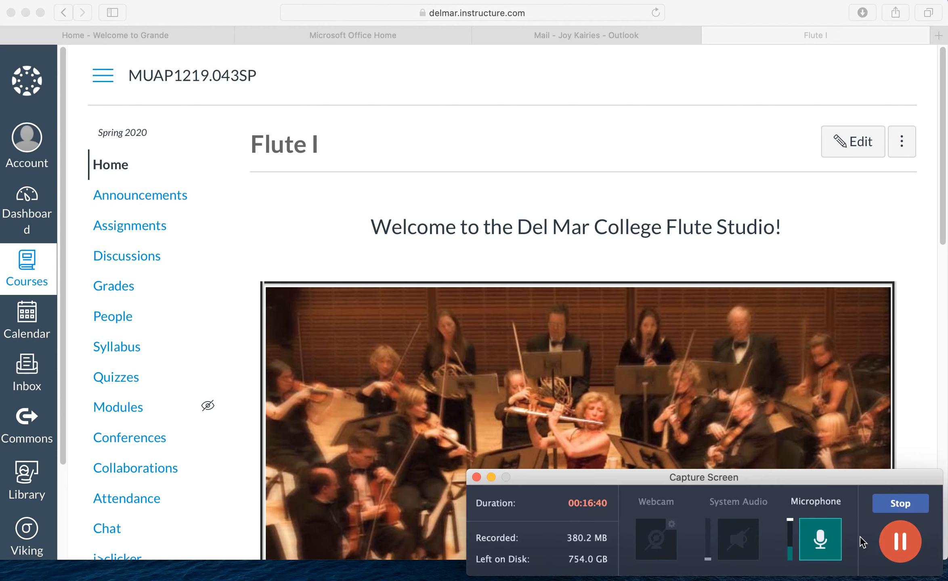